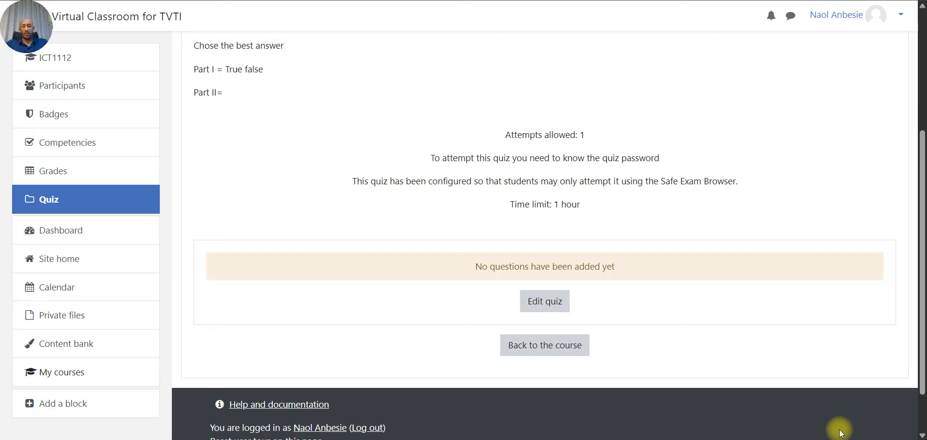
- Open the Mid_Exam quiz's editing page (0 questions, max grade 10.00) and show the Add menu
scroll(840, 433, up, 1)
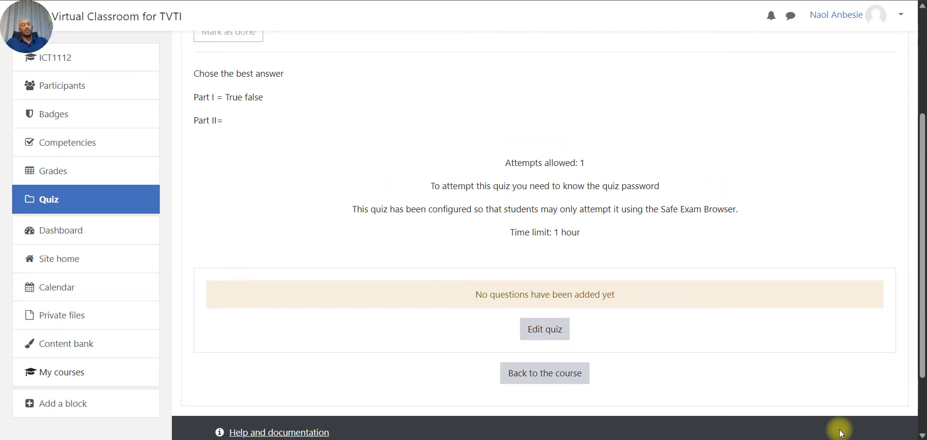
scroll(840, 433, up, 2)
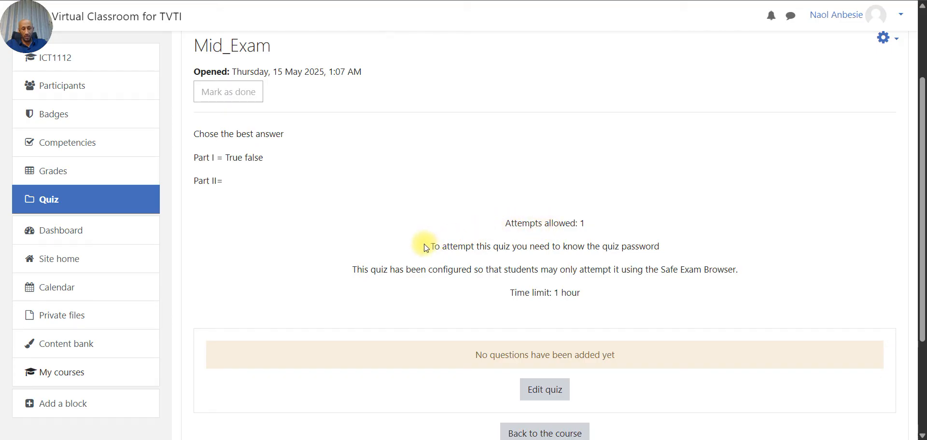
scroll(546, 264, down, 1)
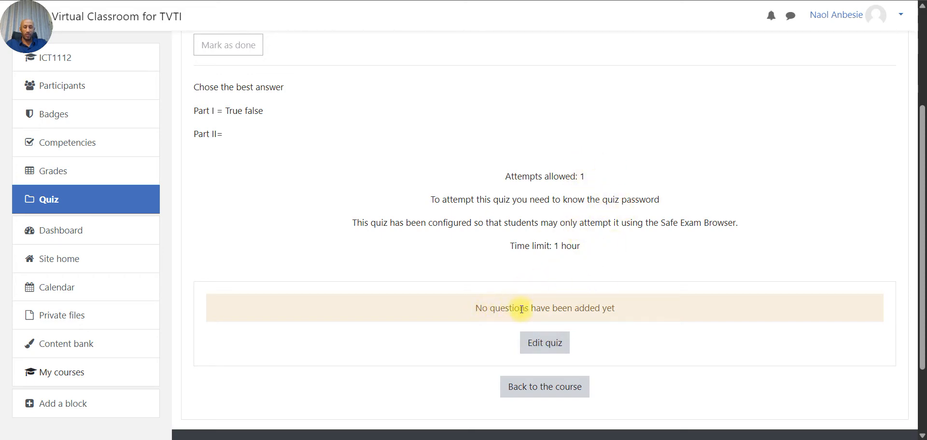
click(537, 347)
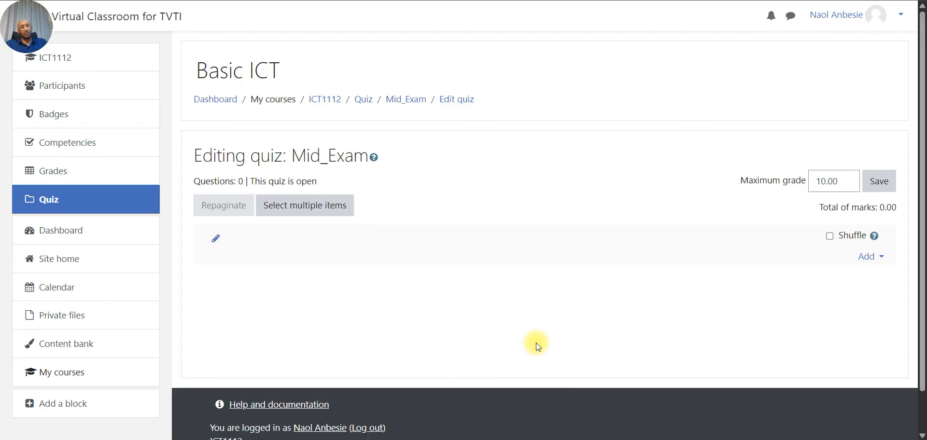
scroll(536, 343, down, 2)
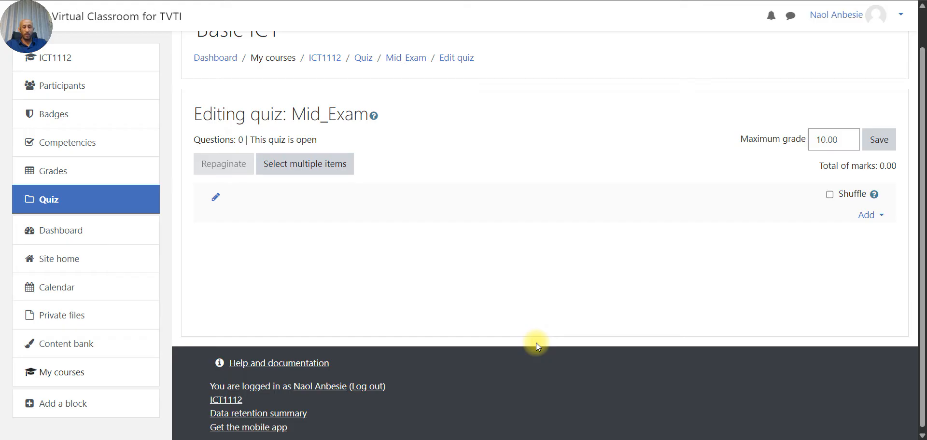
scroll(536, 343, up, 1)
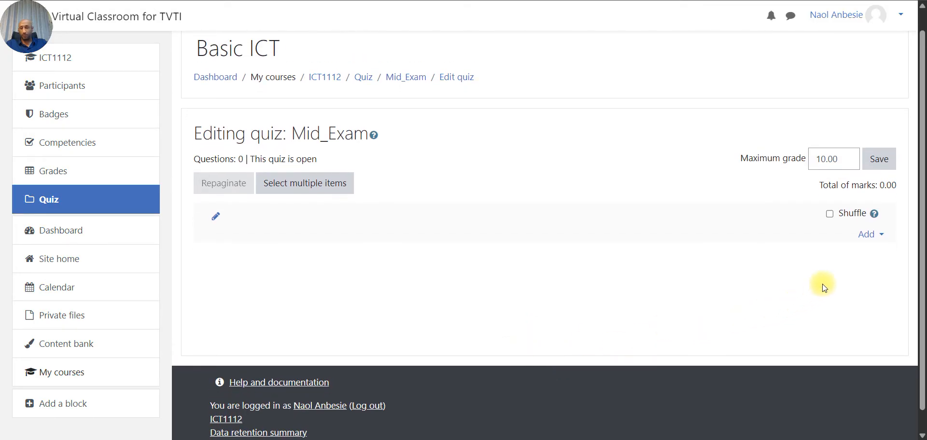
click(881, 239)
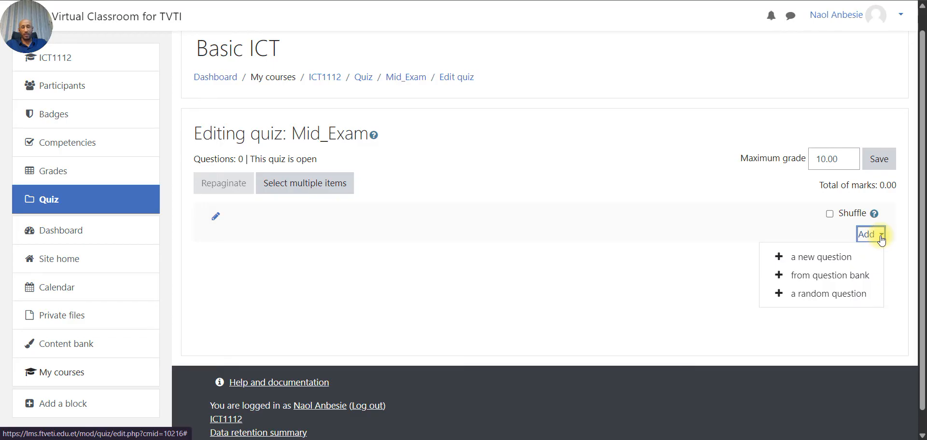
- Start a new True/False question and browse its empty form (Default for ICT1112, mark 1)
click(819, 260)
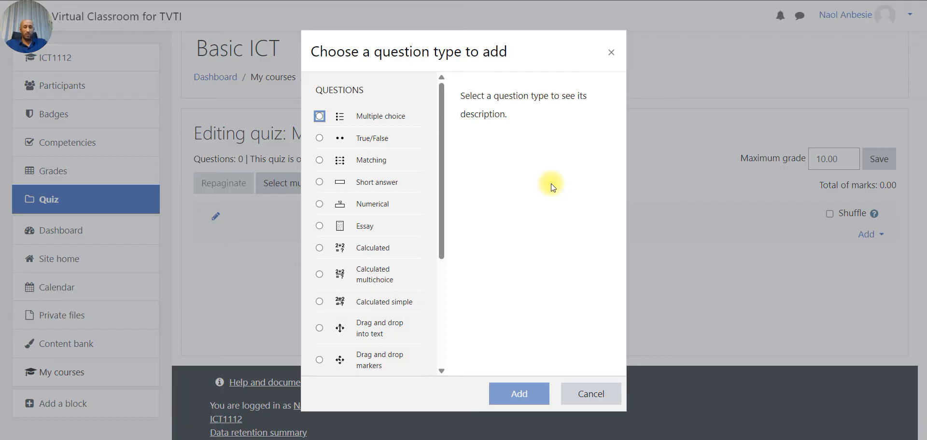
click(353, 140)
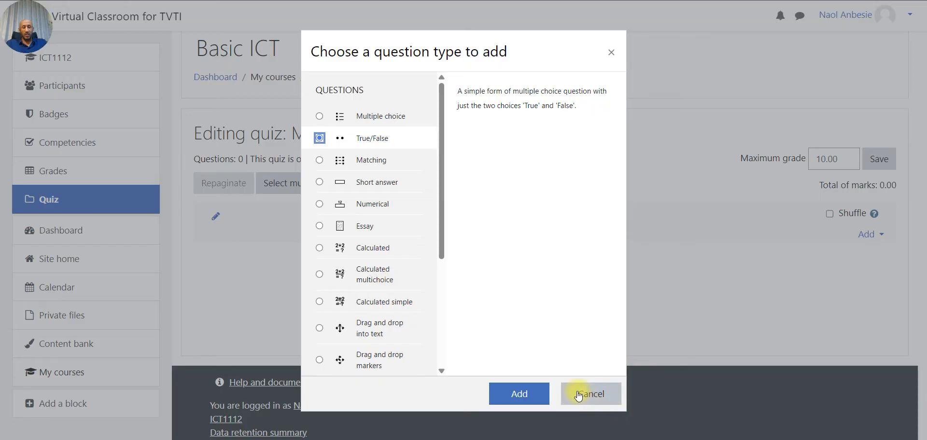
click(544, 394)
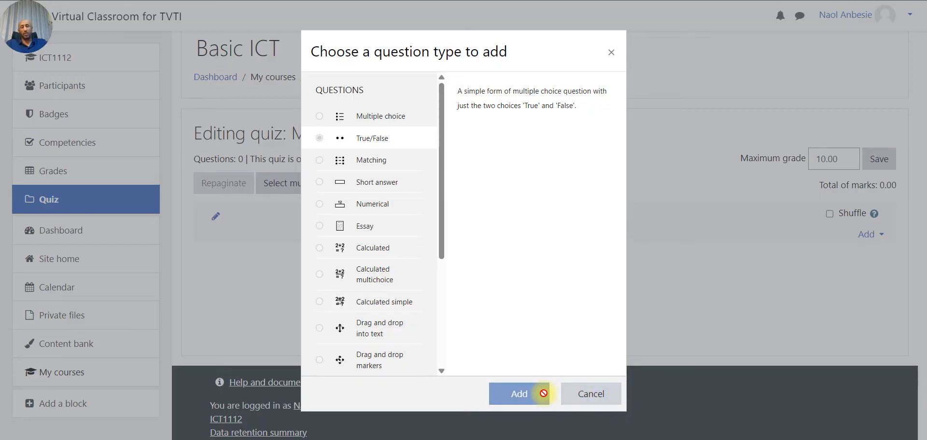
scroll(545, 393, down, 5)
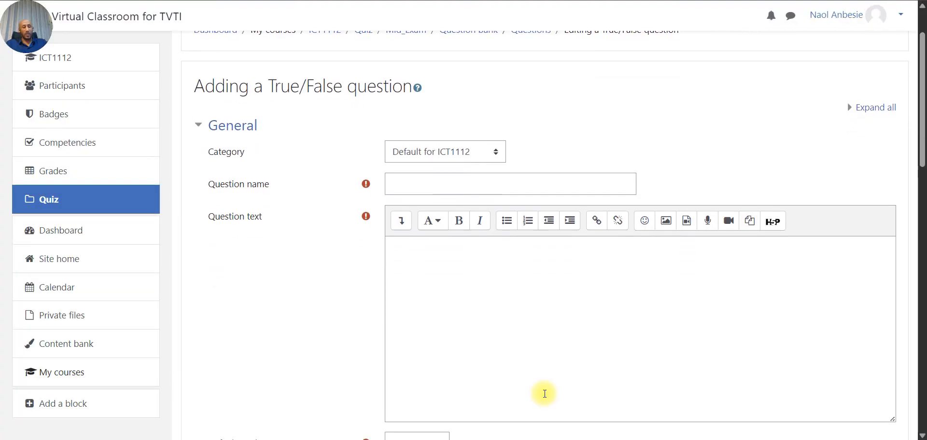
scroll(544, 394, down, 12)
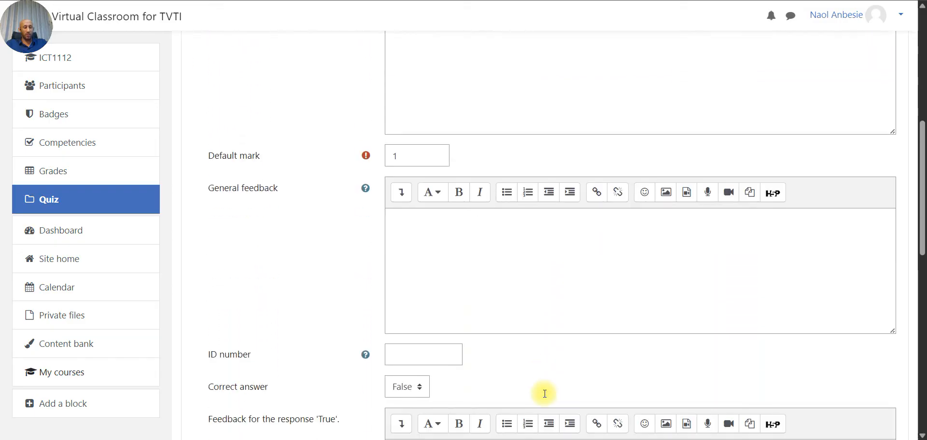
scroll(545, 394, down, 3)
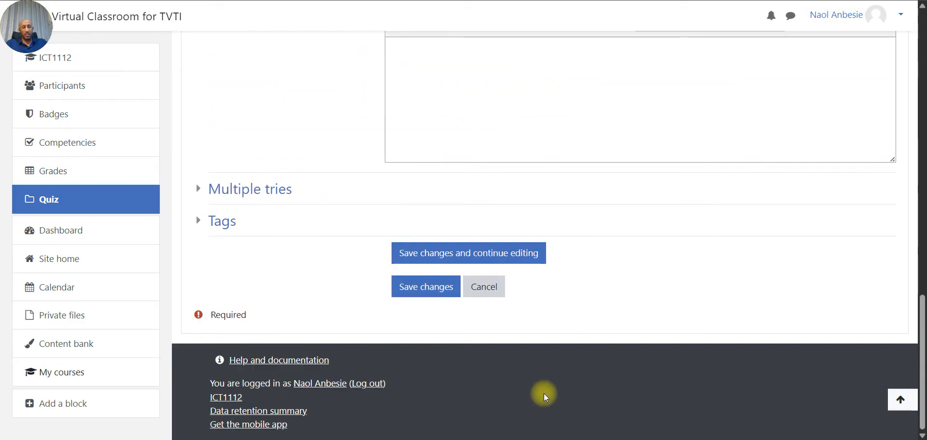
scroll(544, 394, up, 13)
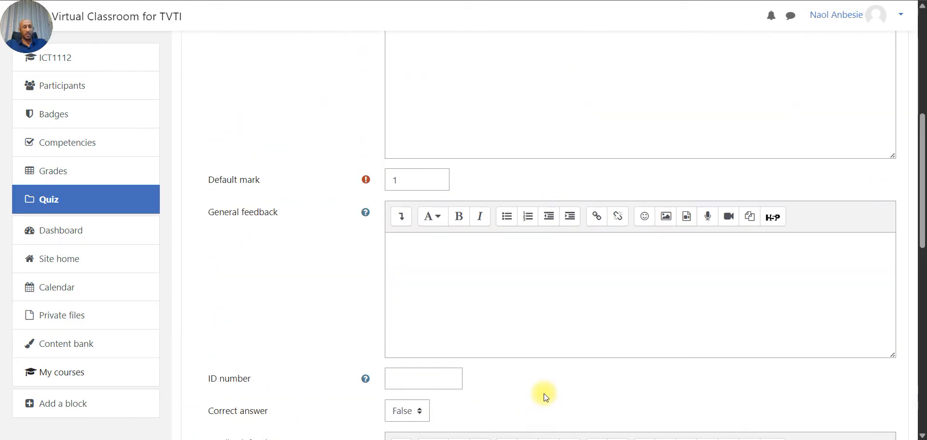
scroll(544, 394, up, 6)
scroll(545, 394, down, 1)
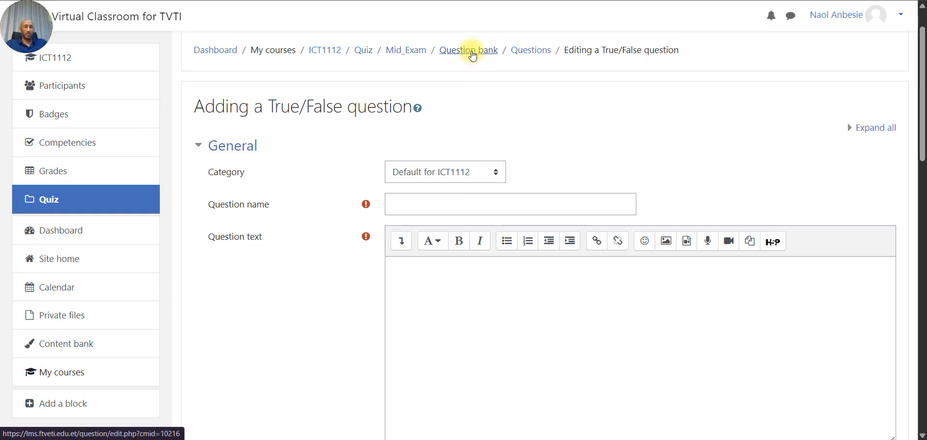
- Go to the course question bank showing category Default for ICT1112 with no questions
click(472, 55)
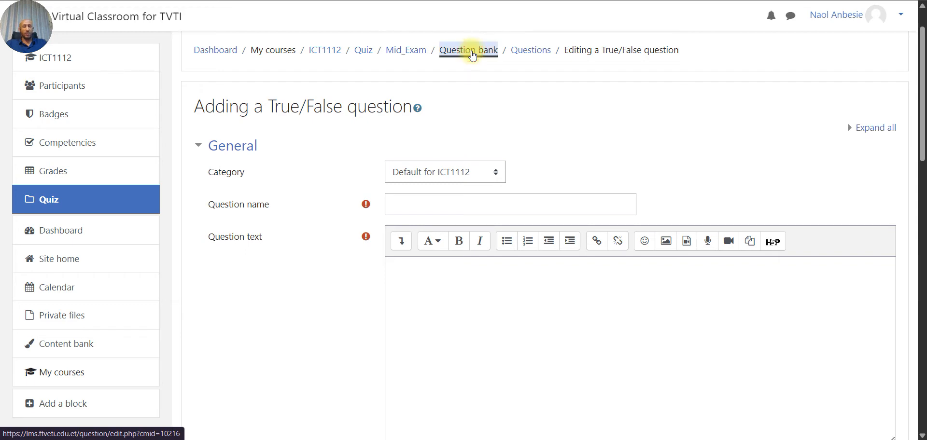
scroll(503, 269, down, 1)
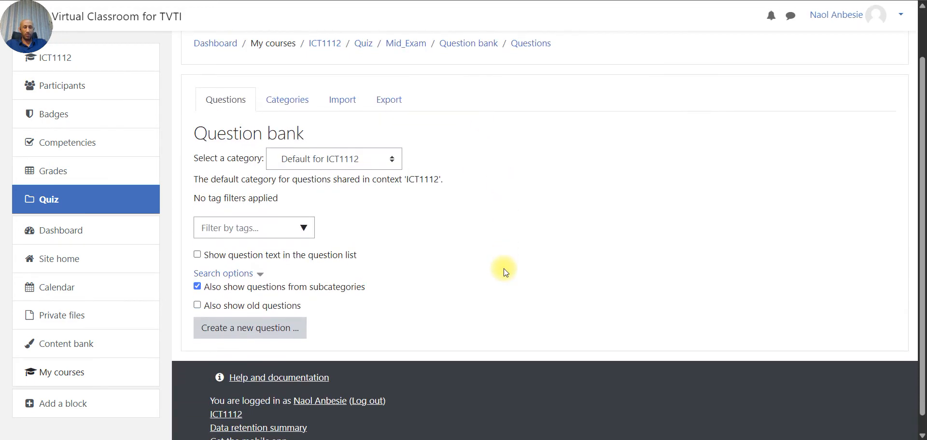
scroll(503, 269, up, 1)
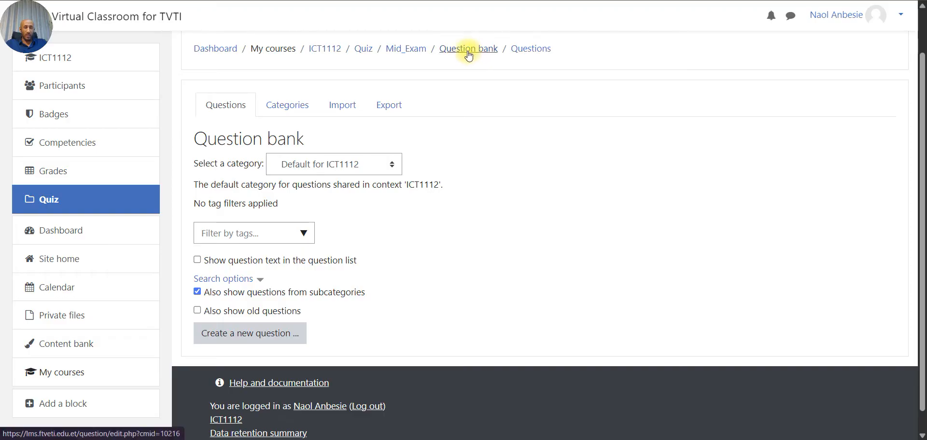
- On the question categories page, name a new category MC
click(296, 111)
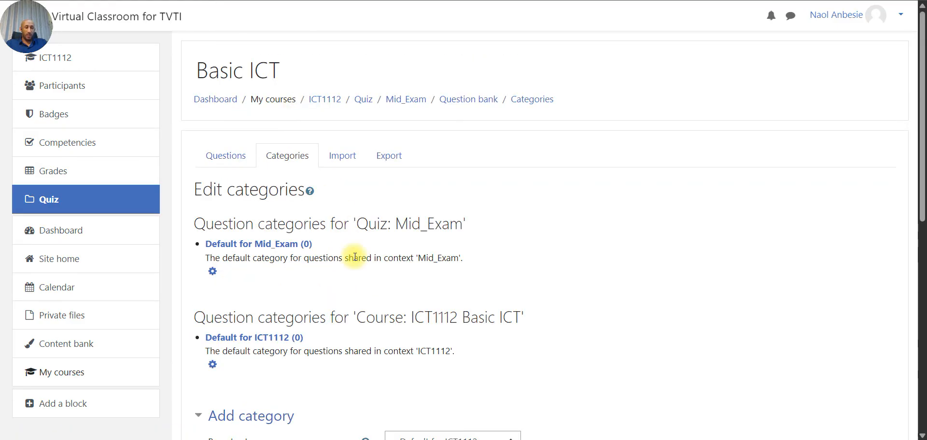
scroll(353, 231, down, 1)
scroll(355, 256, down, 2)
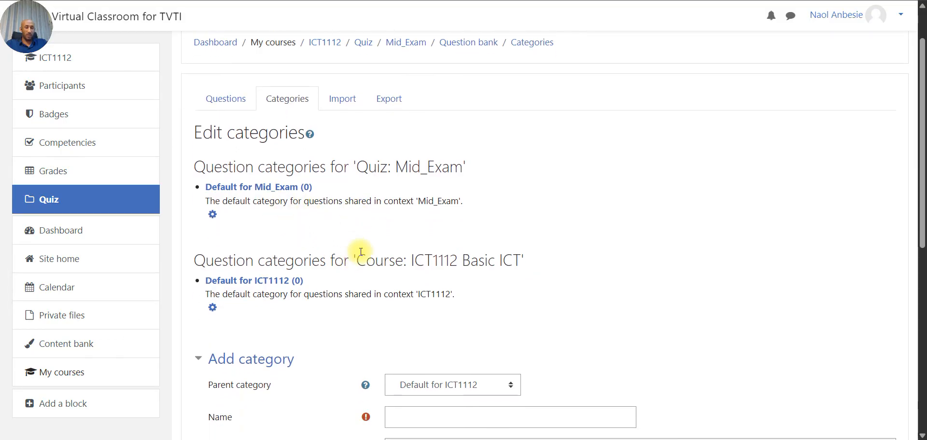
scroll(362, 249, down, 2)
scroll(360, 251, down, 1)
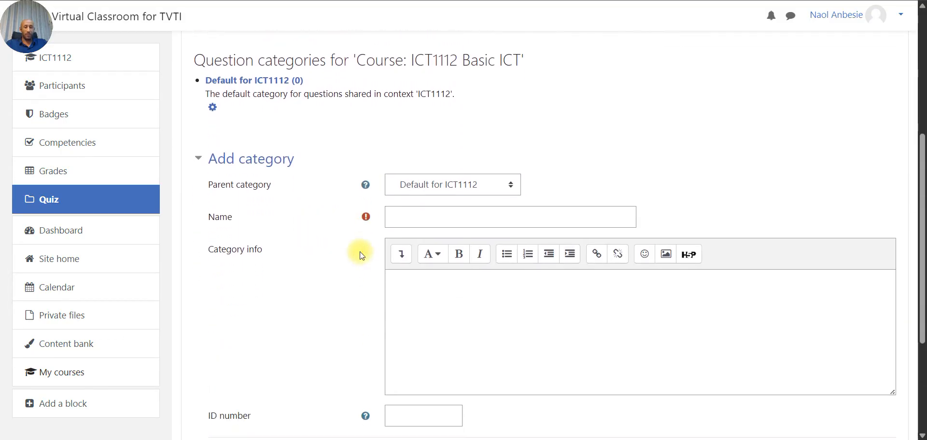
click(408, 224)
text(M)
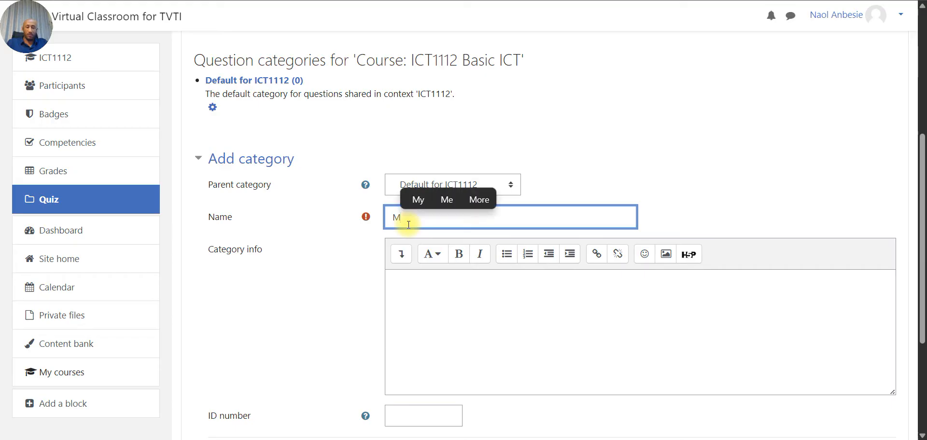
text(ul)
key(BackSpace)
key(BackSpace)
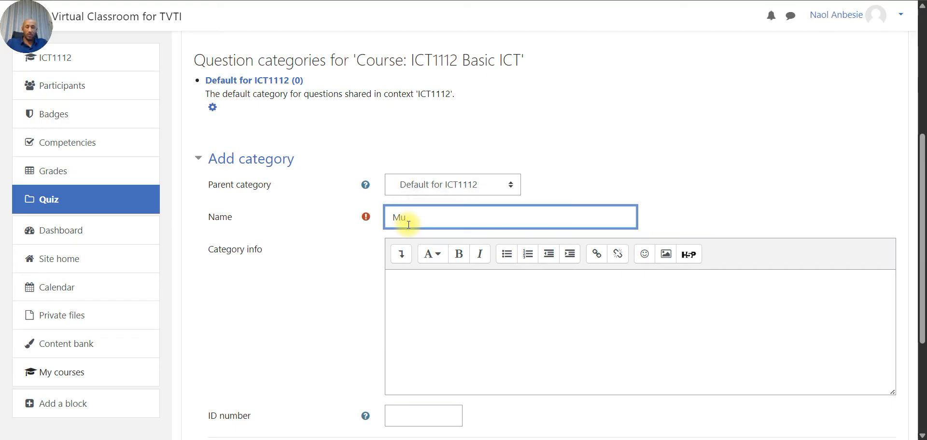
text(C)
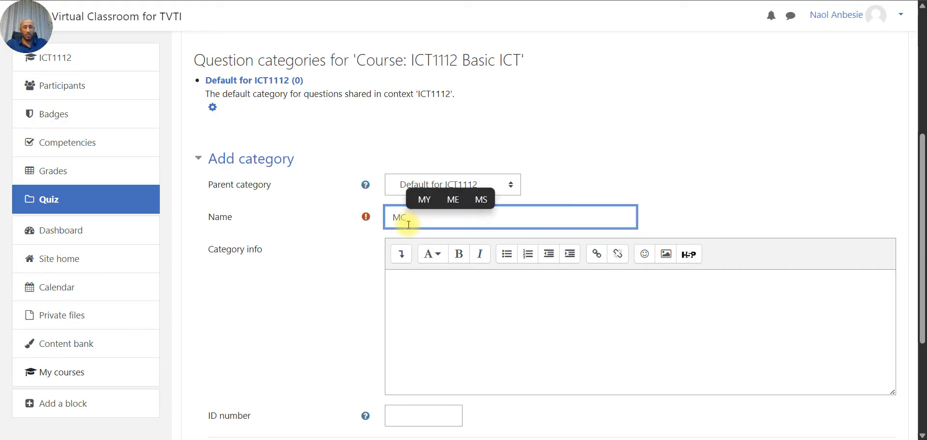
- Give the MC category info 'Multiple Choice' and ID number Mc1, then add it
click(449, 325)
scroll(451, 328, down, 1)
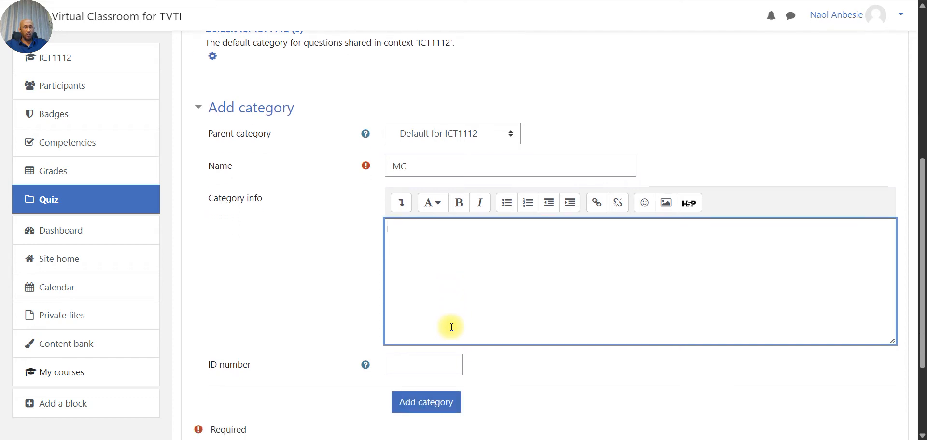
text(Mult)
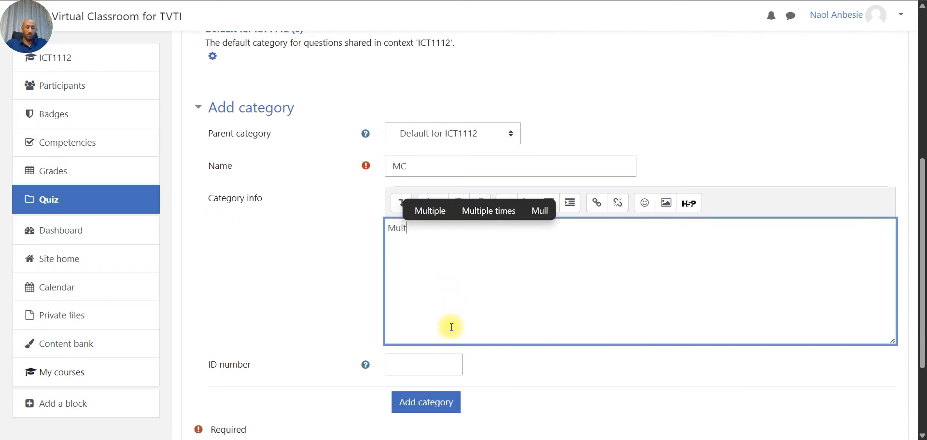
text(iple Choi)
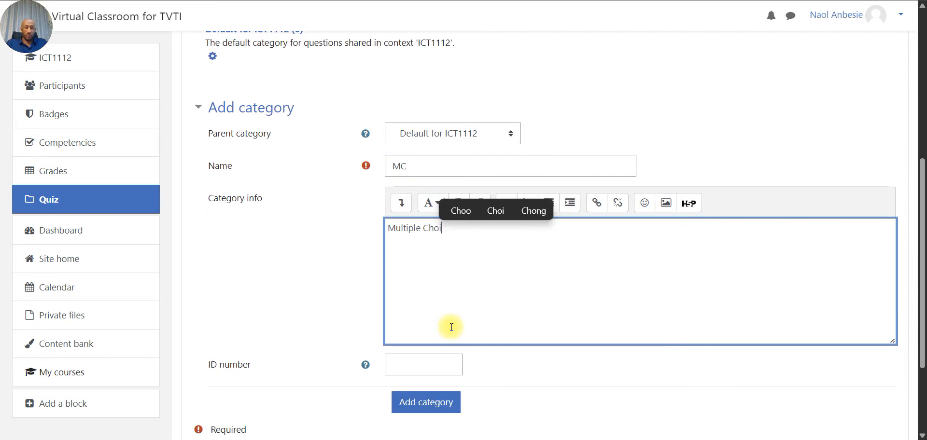
text(ce)
click(423, 367)
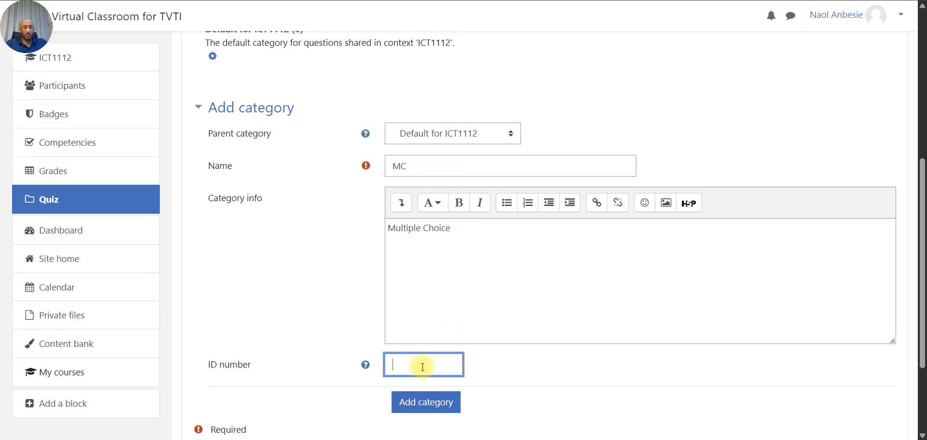
text(MC)
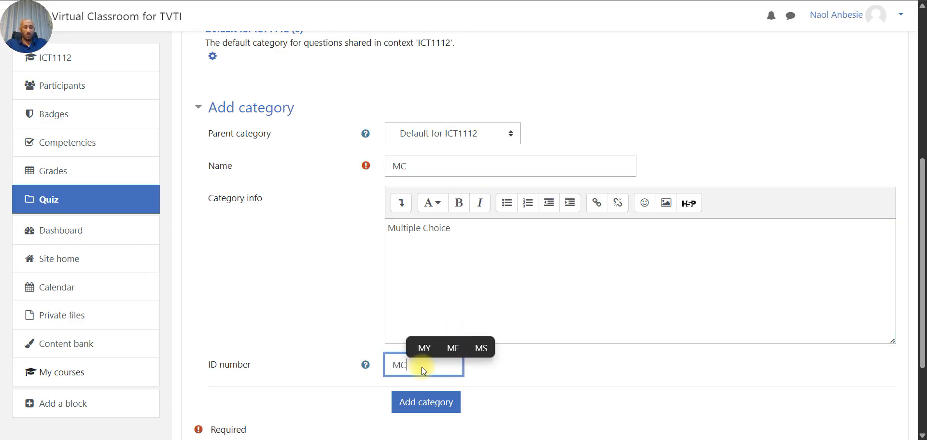
key(BackSpace)
text(c1)
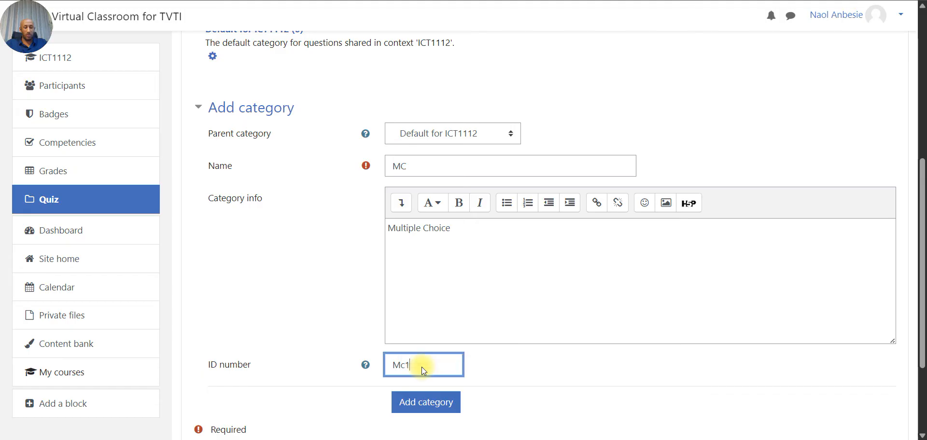
scroll(549, 346, down, 2)
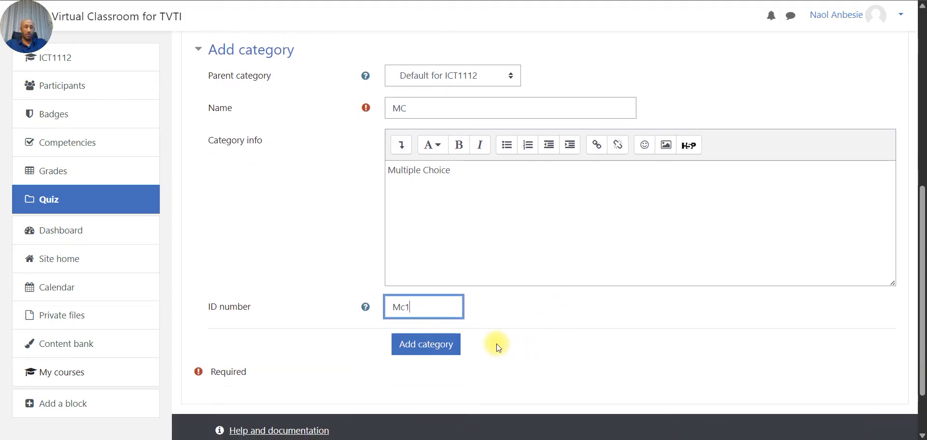
click(441, 356)
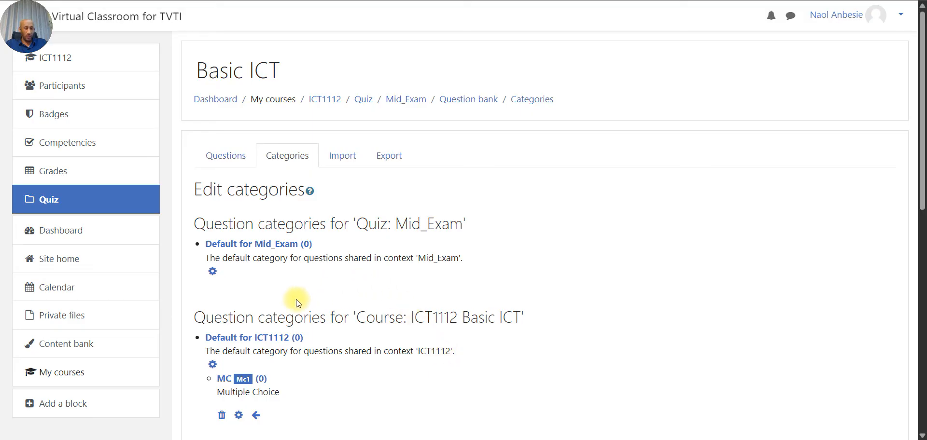
- Begin a new question category named TF
scroll(281, 311, down, 1)
scroll(282, 312, down, 1)
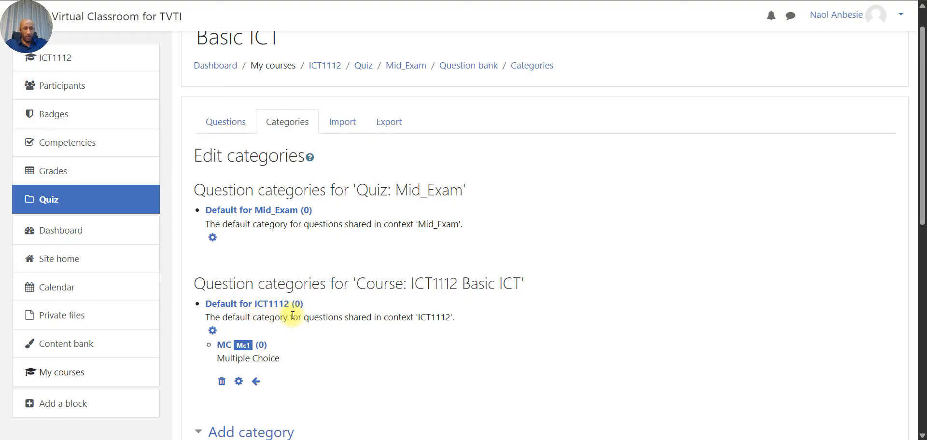
scroll(309, 320, down, 3)
scroll(314, 321, down, 3)
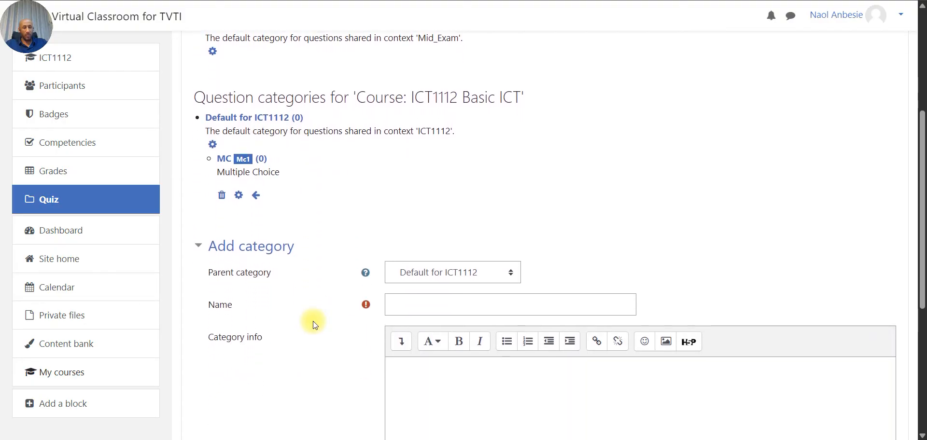
scroll(314, 324, down, 2)
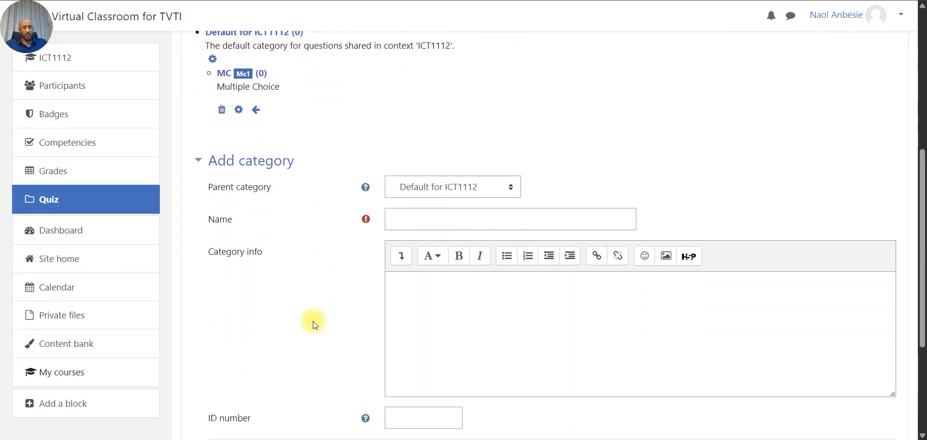
click(433, 223)
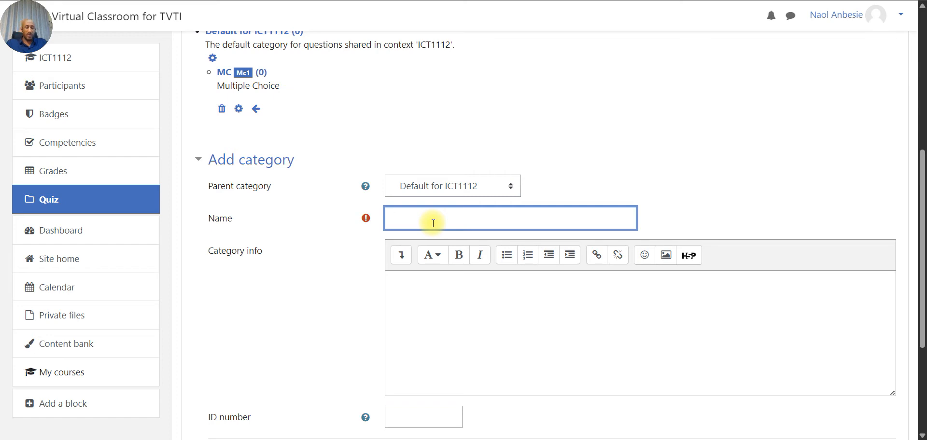
text(TF)
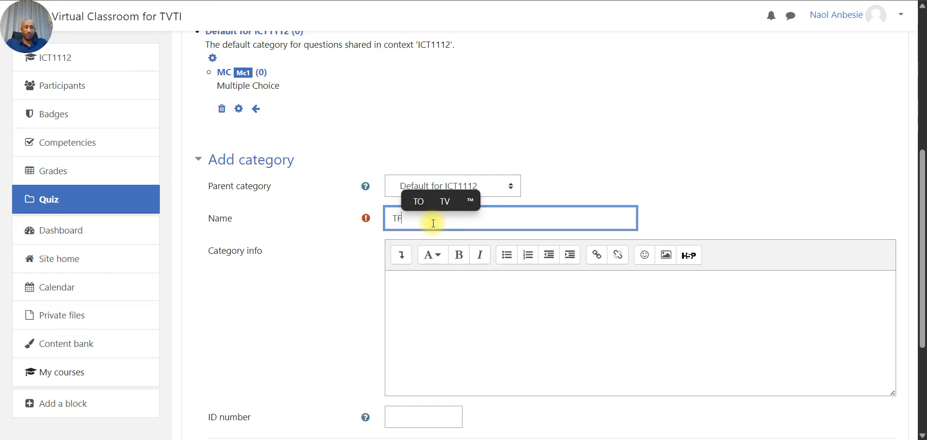
- Give the TF category info 'True False' and ID number TF1, then add it
click(429, 317)
text(R)
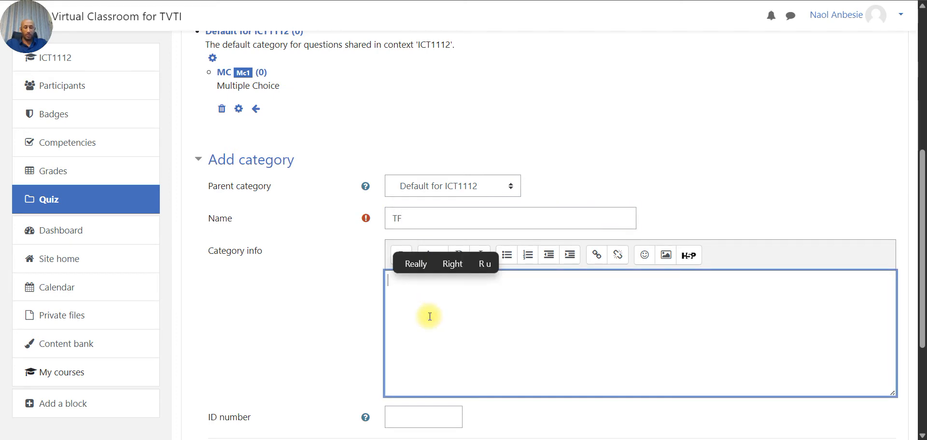
text(True Fals)
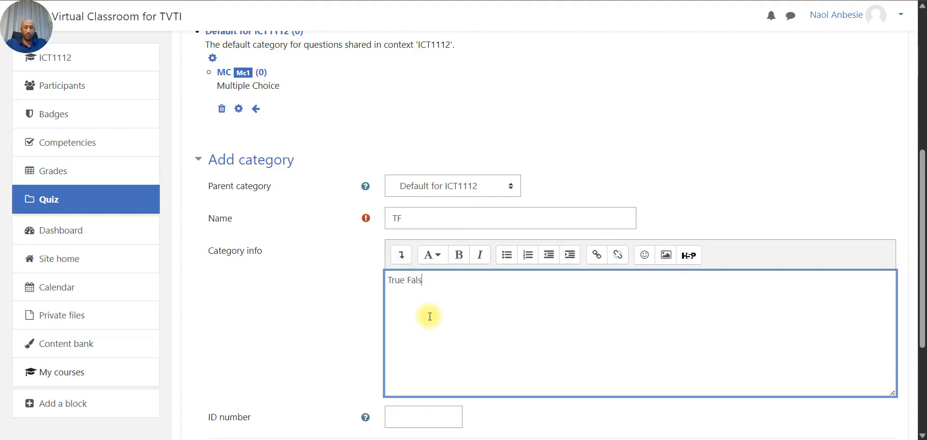
text(e)
scroll(430, 316, down, 2)
click(399, 331)
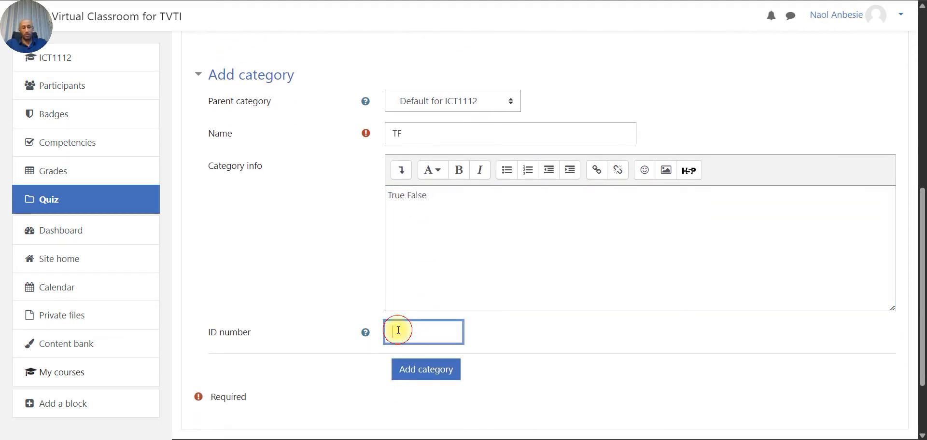
text(TF1)
click(417, 376)
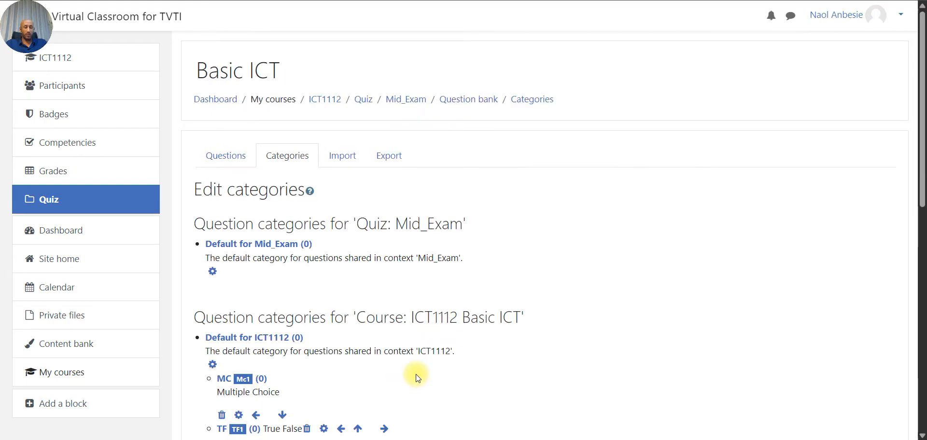
scroll(418, 377, down, 2)
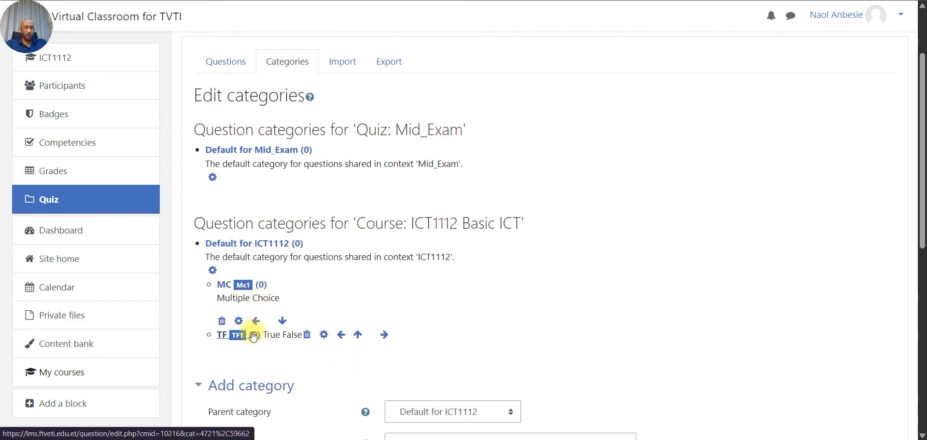
scroll(270, 346, down, 3)
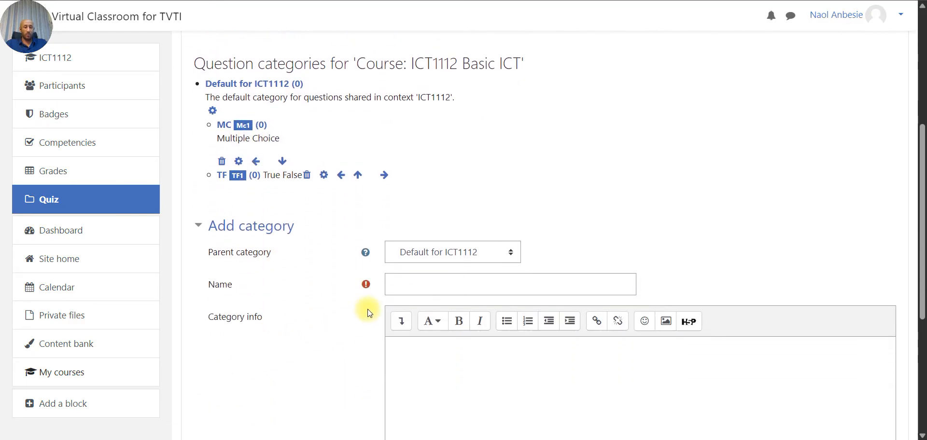
- Create the Essay category with info 'Essay' and ID number ES1
click(413, 291)
text(Essay)
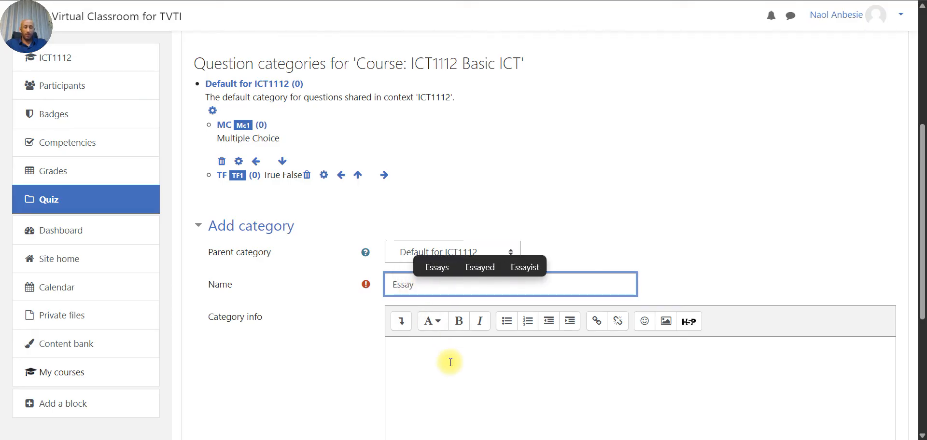
scroll(450, 362, down, 3)
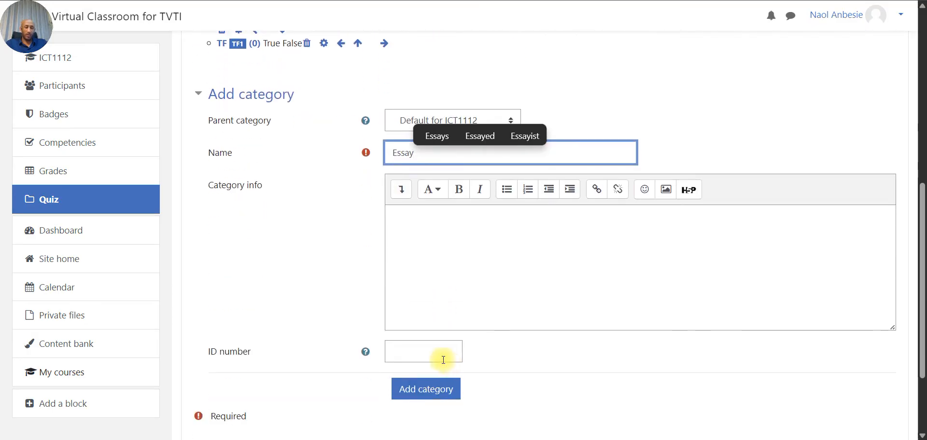
click(436, 356)
drag(432, 153, 301, 137)
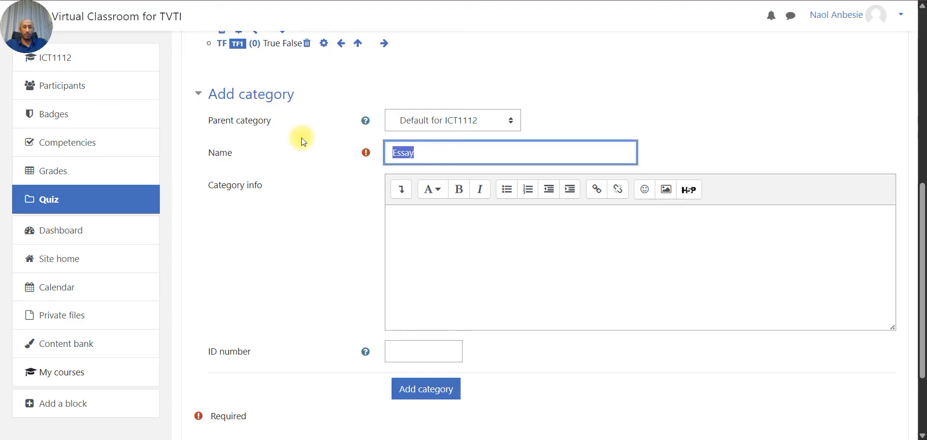
key(ctrl+c)
click(418, 250)
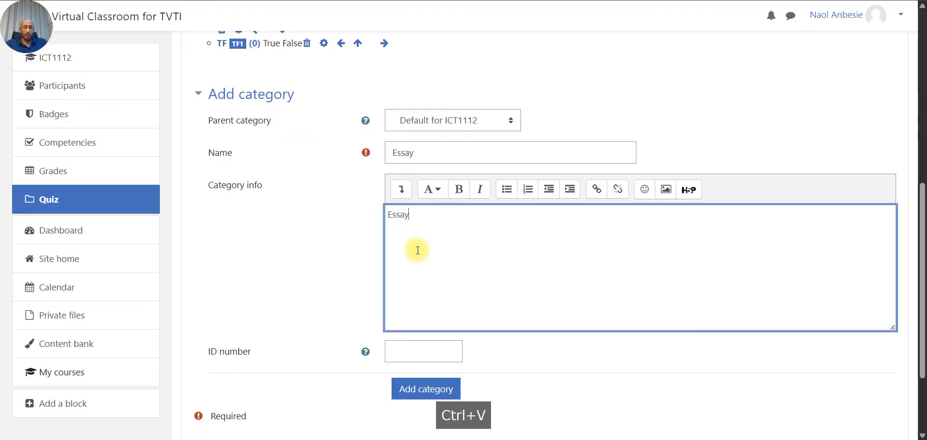
click(411, 358)
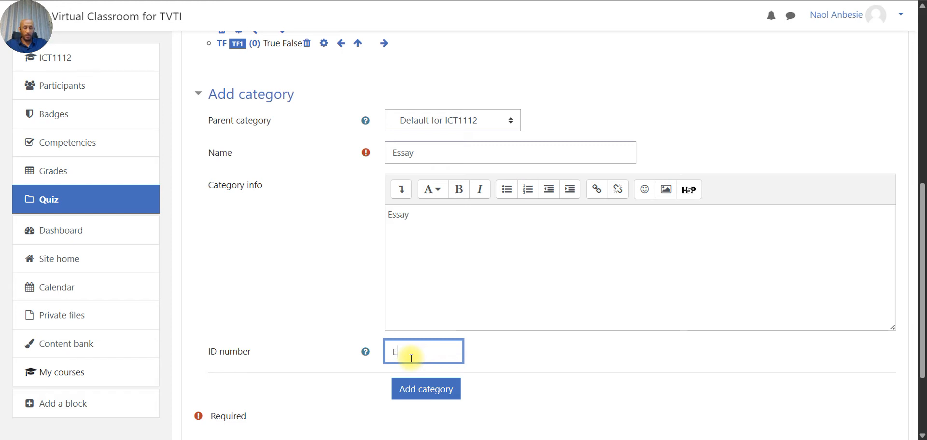
text(ES1)
click(418, 386)
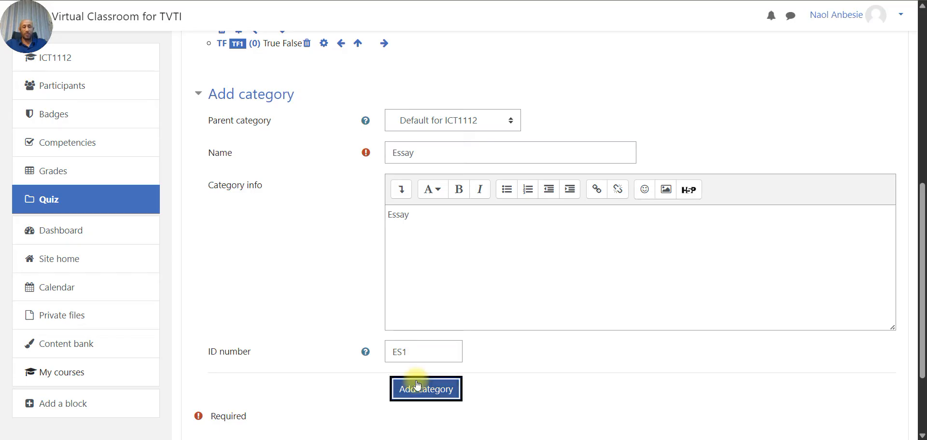
scroll(415, 381, down, 5)
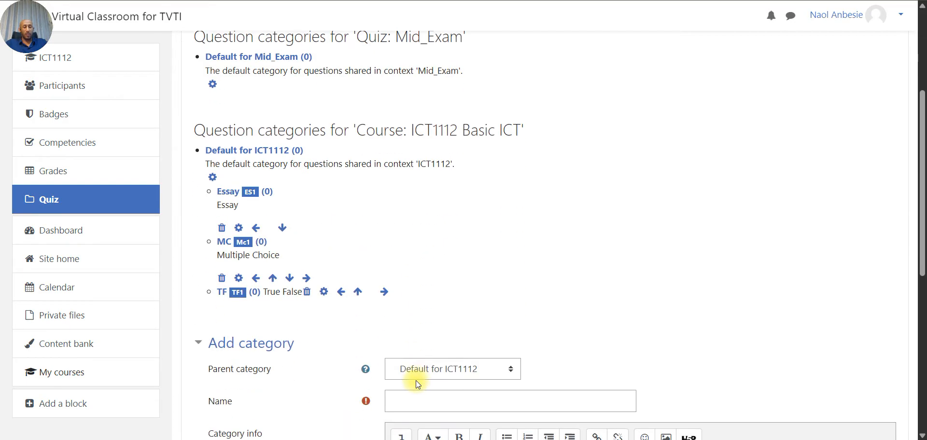
- Name a new category Matching and copy the name for reuse
scroll(416, 380, down, 3)
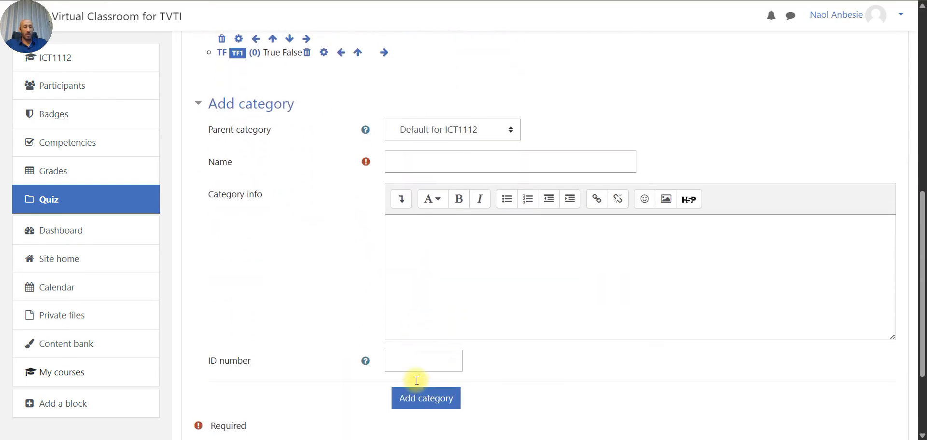
click(430, 157)
text(Matching)
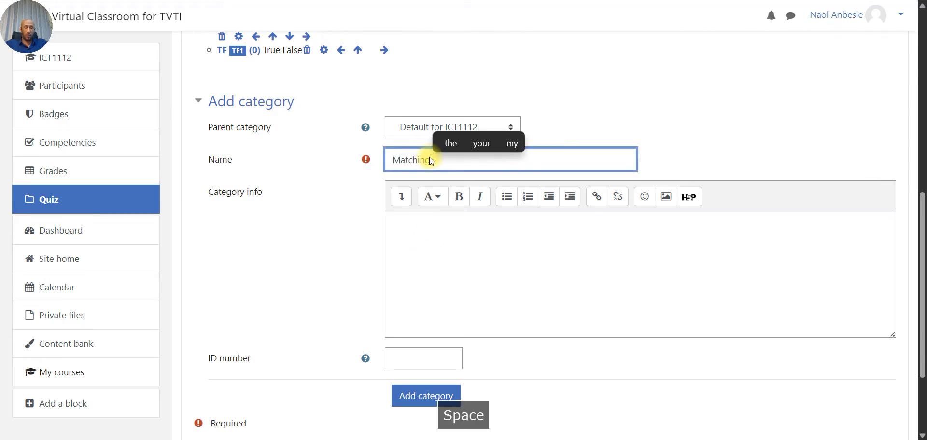
click(424, 256)
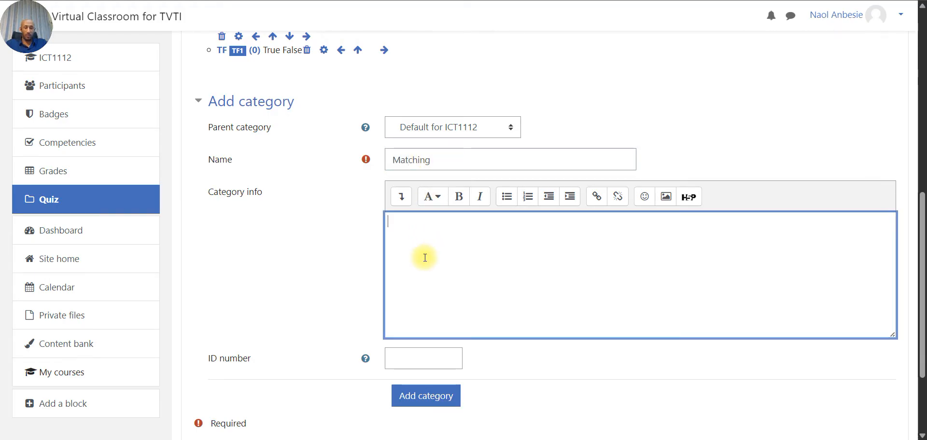
click(444, 158)
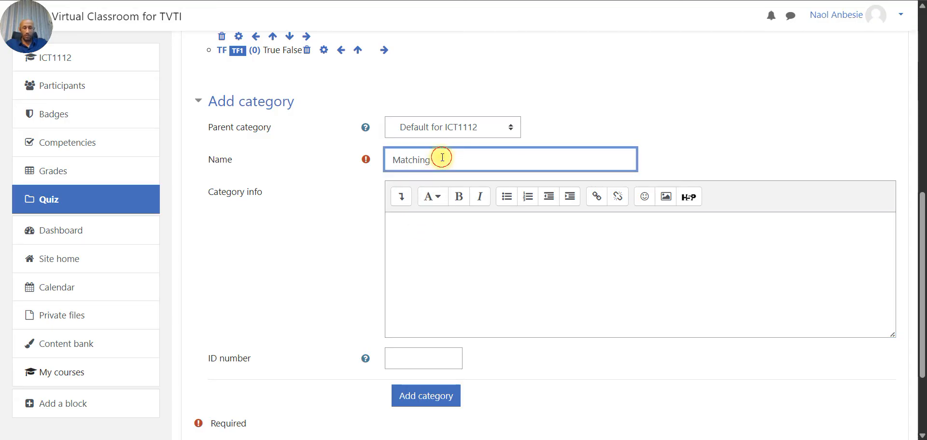
drag(442, 157, 348, 147)
key(ctrl+c)
- Set ID number Matching1 and info 'Matching', add the category, and return to the list
click(403, 362)
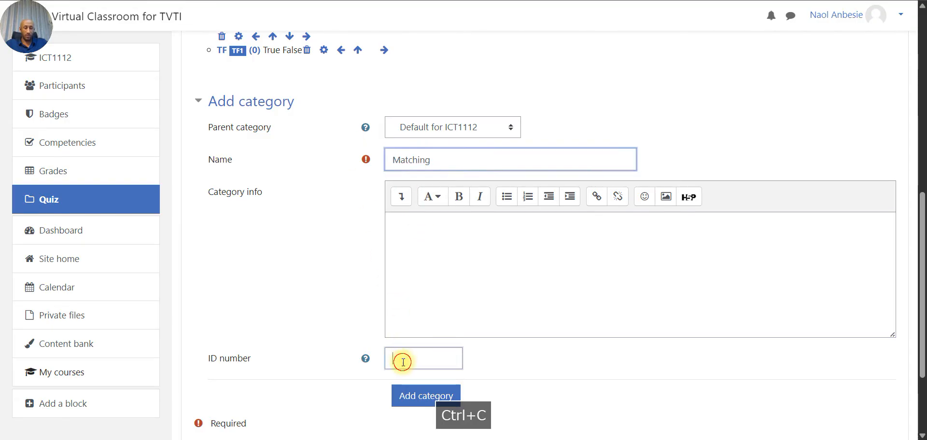
key(ctrl+v)
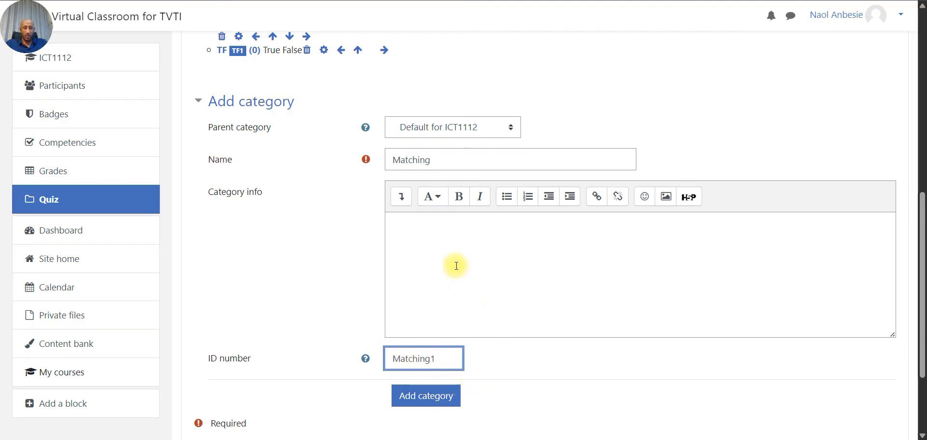
click(443, 246)
key(ctrl+v)
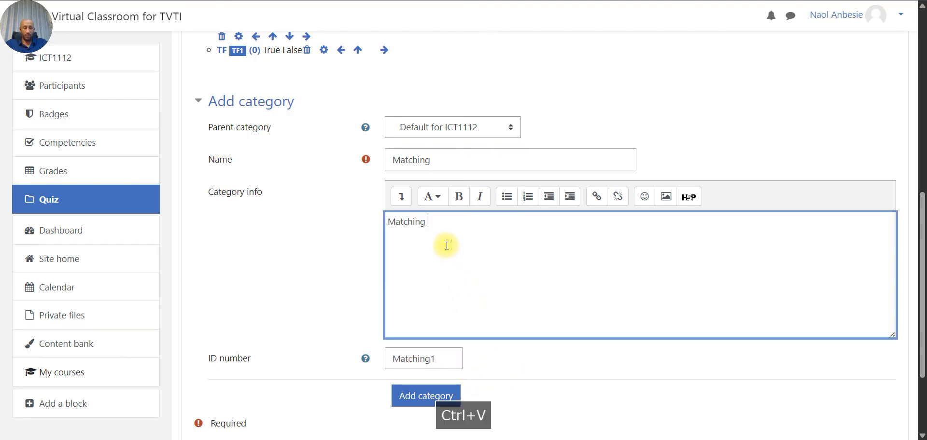
click(437, 403)
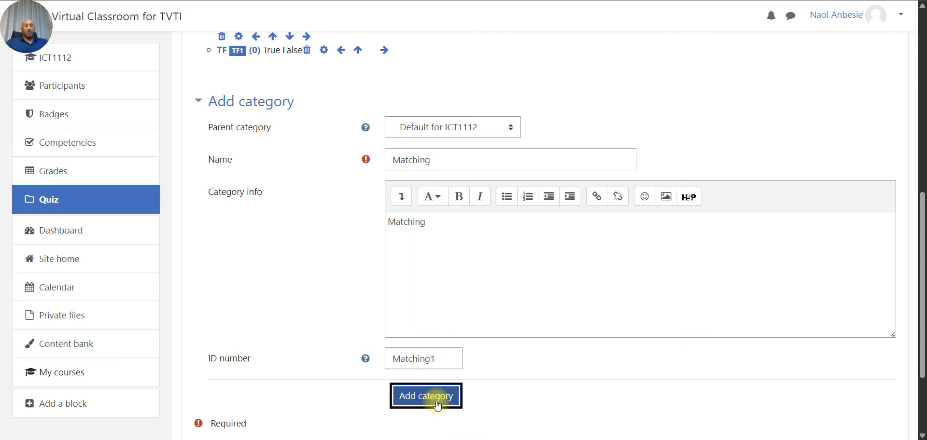
scroll(436, 401, down, 8)
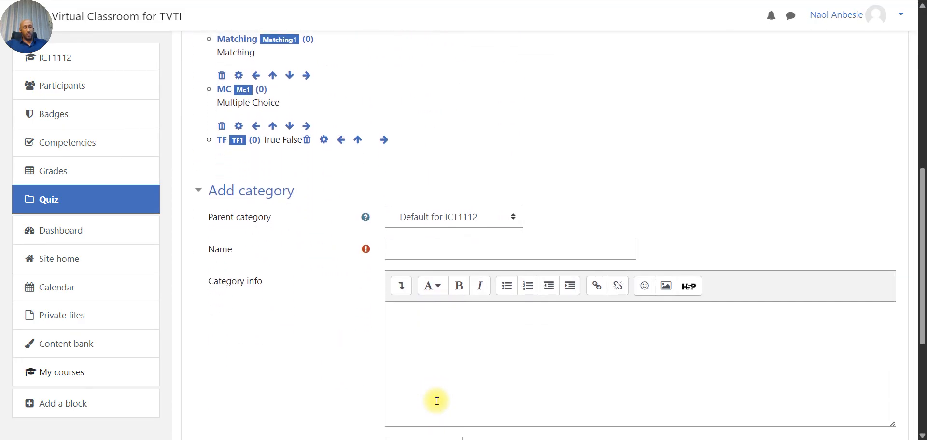
scroll(436, 401, up, 2)
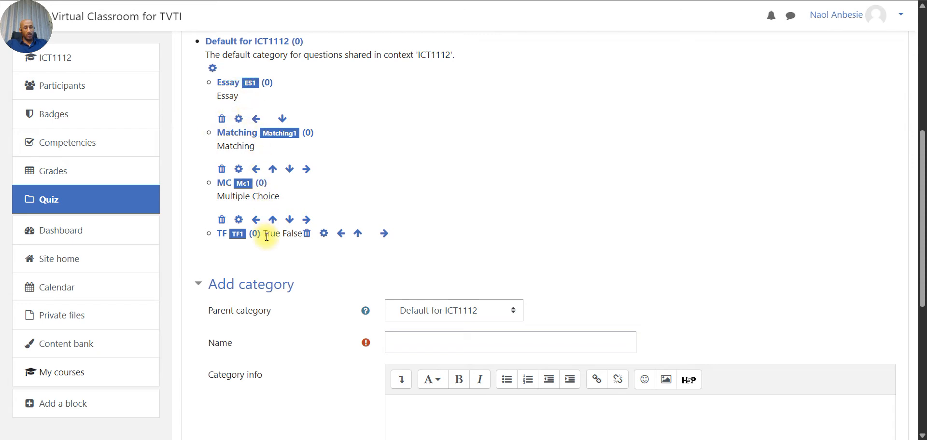
scroll(267, 237, up, 3)
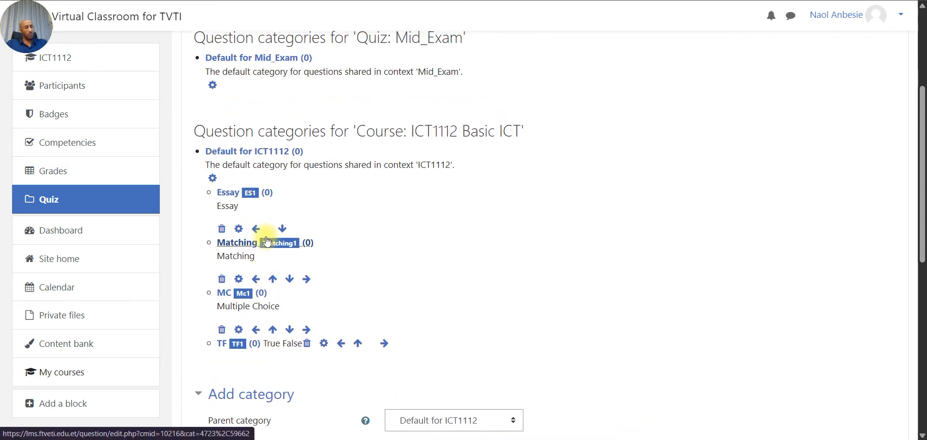
scroll(266, 241, up, 1)
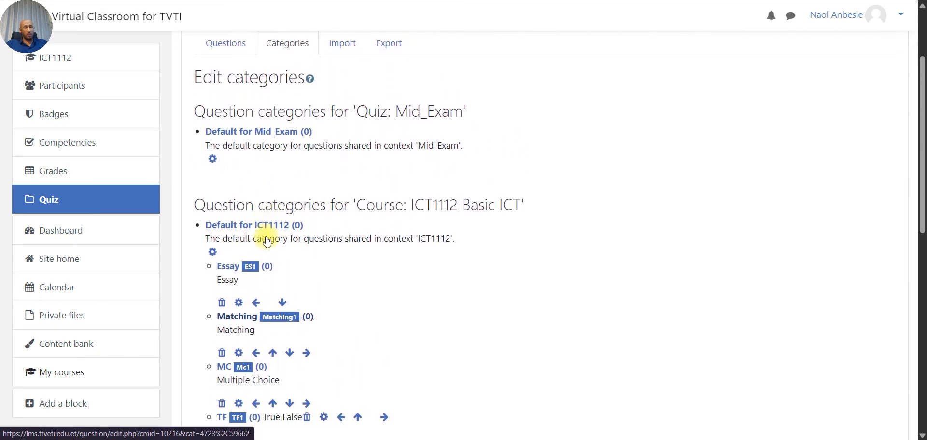
- On the question Import page choose Aiken format, then bring up the TrainiNG ICT MOODLE folder
click(334, 39)
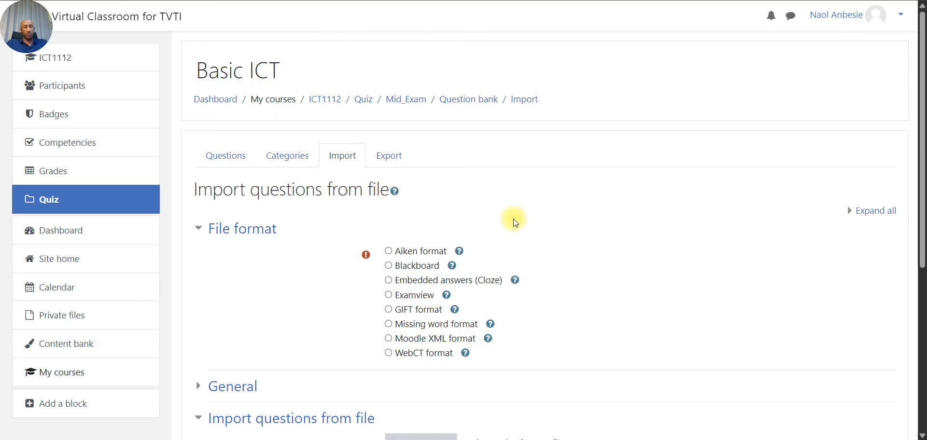
scroll(512, 221, down, 1)
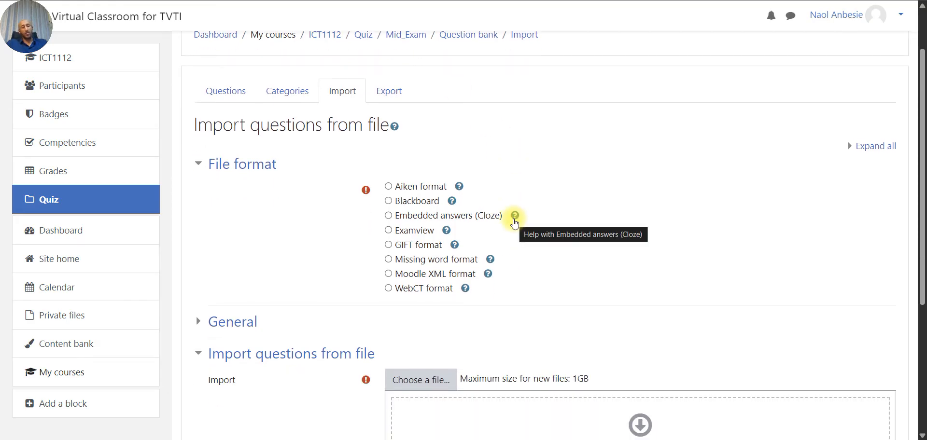
scroll(515, 223, down, 1)
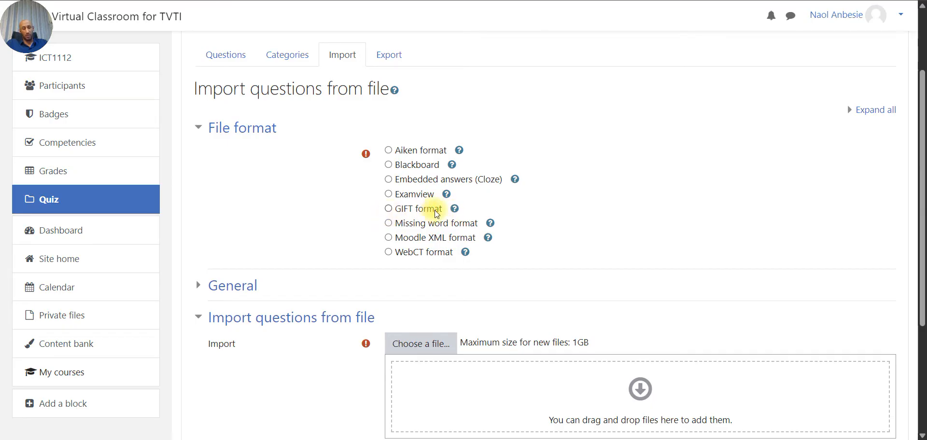
scroll(436, 213, down, 1)
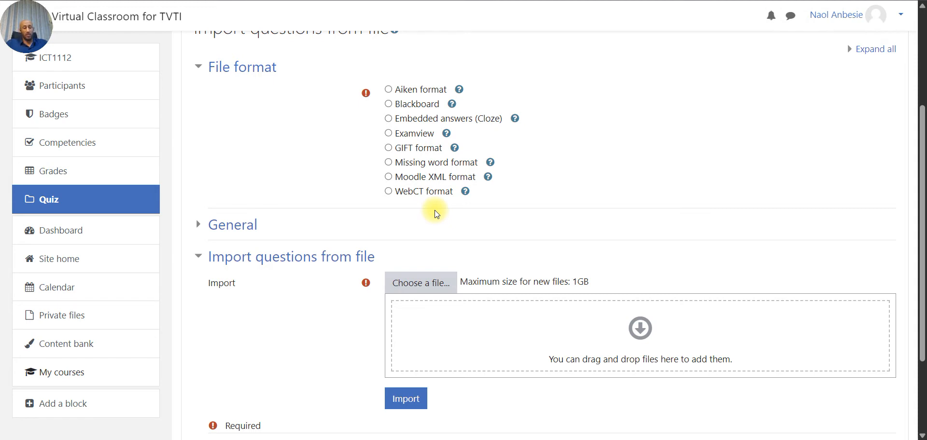
click(389, 89)
scroll(495, 367, down, 1)
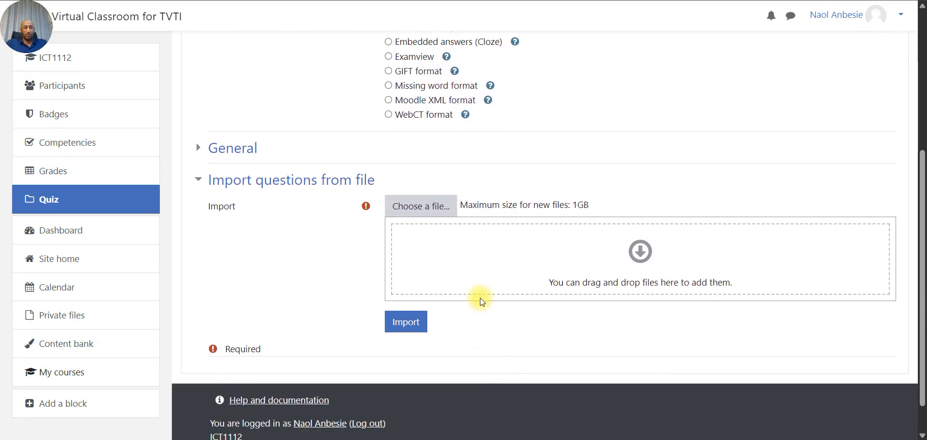
click(542, 439)
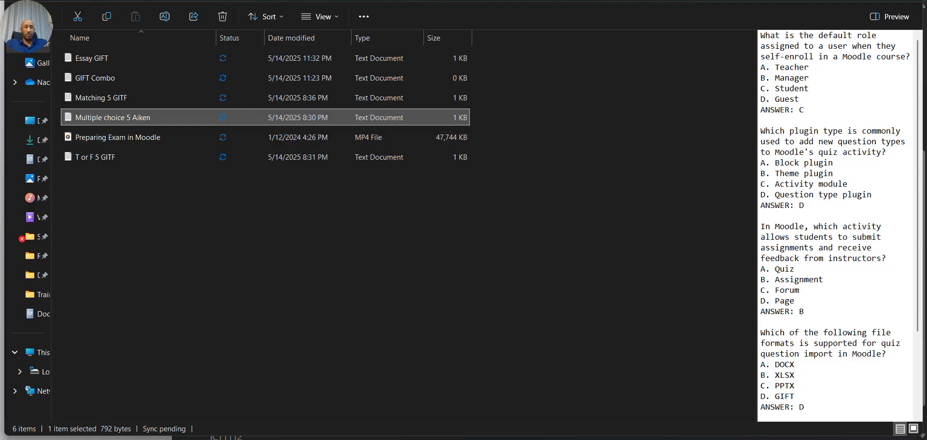
- Place Explorer beside Moodle and inspect the Multiple choice 5 Aiken questions and ANSWER lines
drag(507, 12, 922, 46)
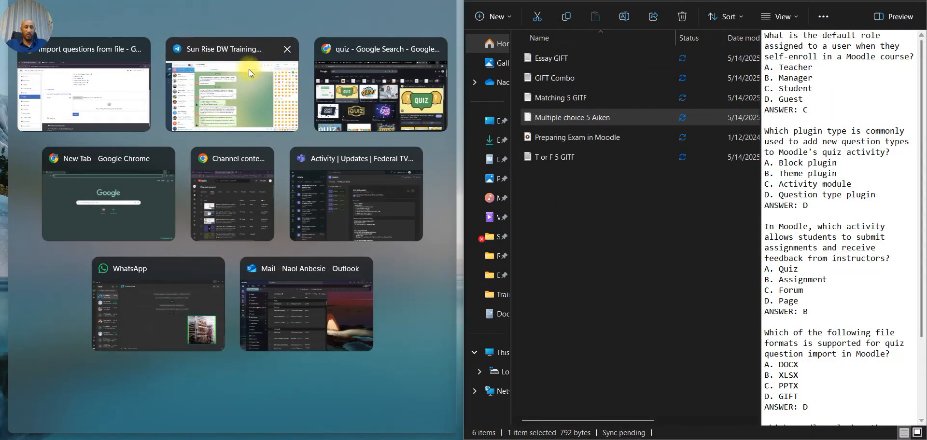
click(130, 89)
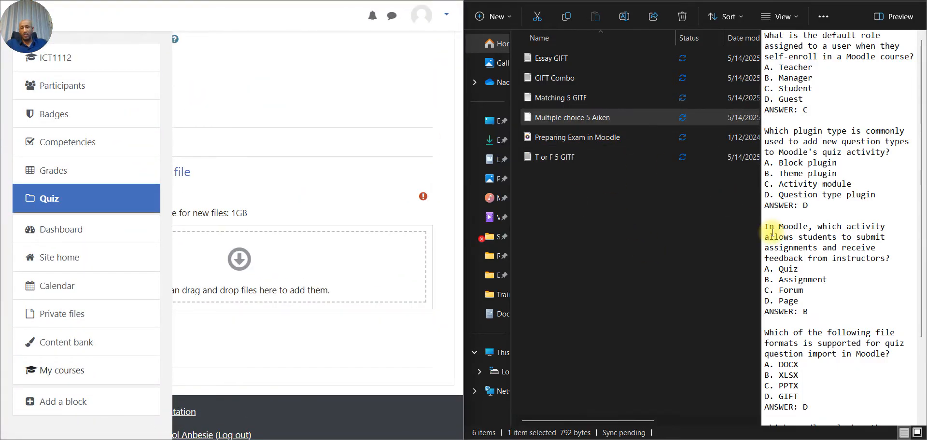
double_click(605, 115)
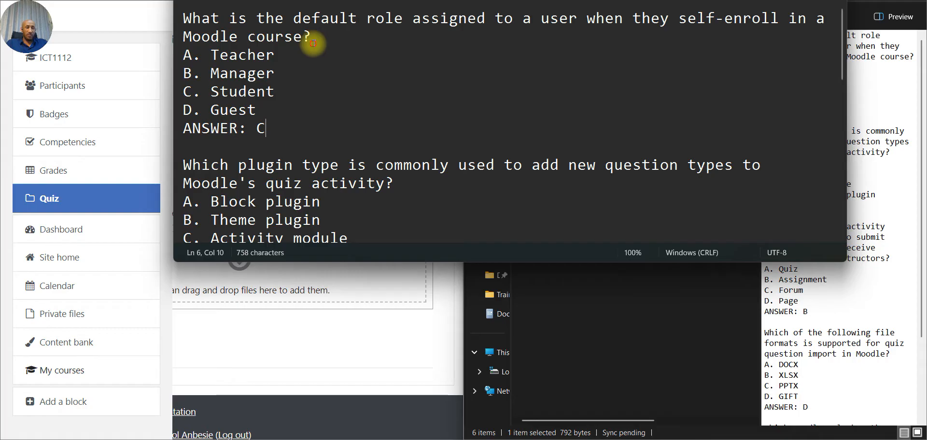
drag(313, 44, 181, 21)
drag(282, 115, 197, 72)
click(279, 136)
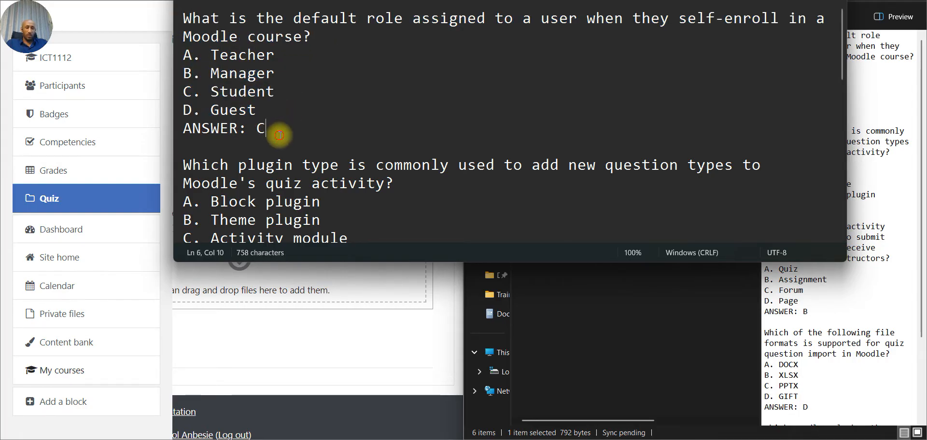
drag(280, 136, 171, 130)
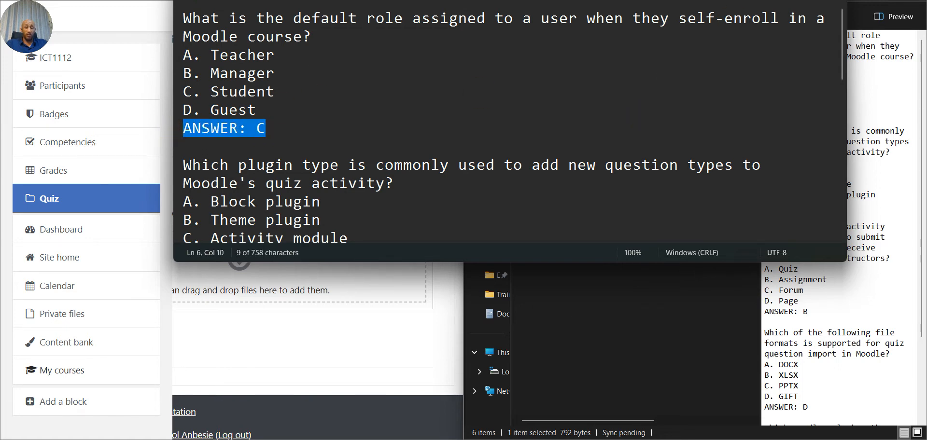
- Upload Multiple choice 5 Aiken into Moodle's import drop zone and put Explorer away
click(834, 0)
drag(547, 118, 289, 240)
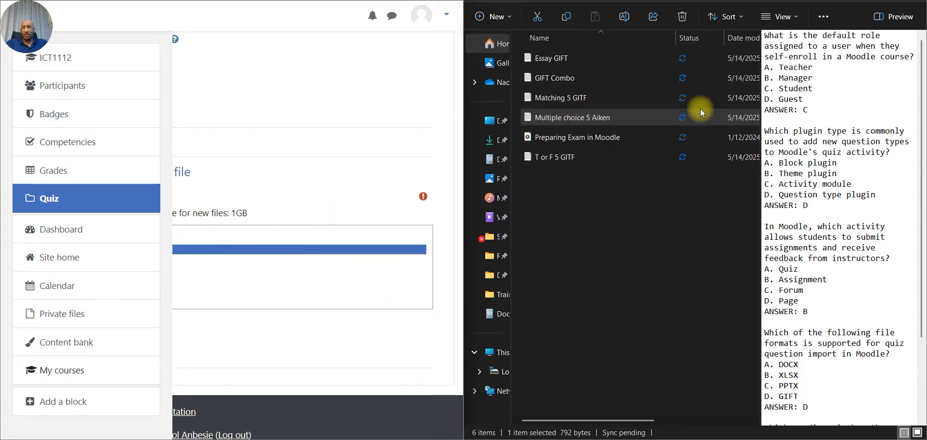
click(857, 0)
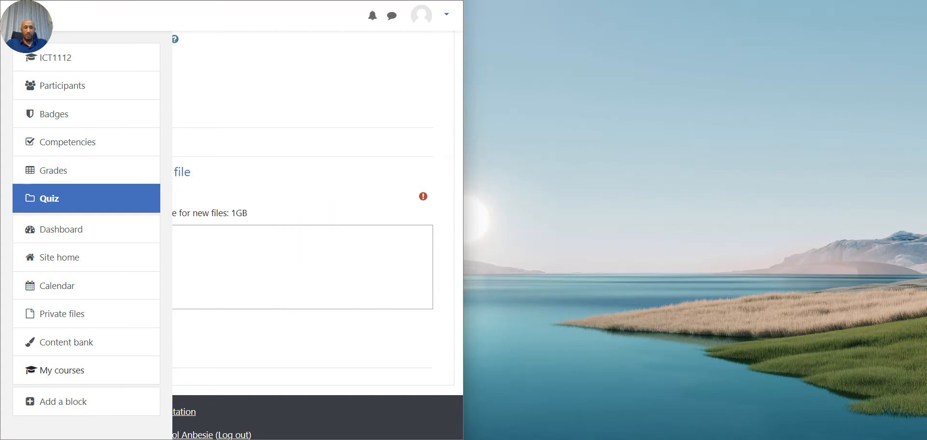
- Maximise the browser, submit the Multiple choice 5 Aiken.txt import, and expand General settings
click(422, 1)
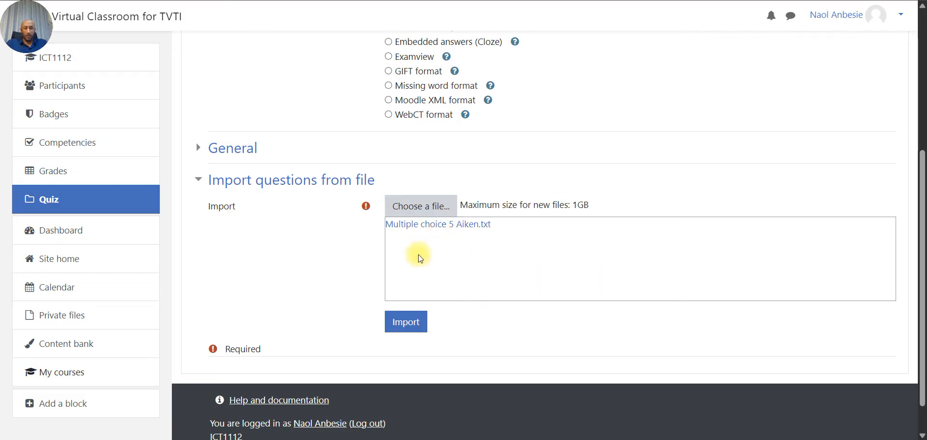
click(407, 323)
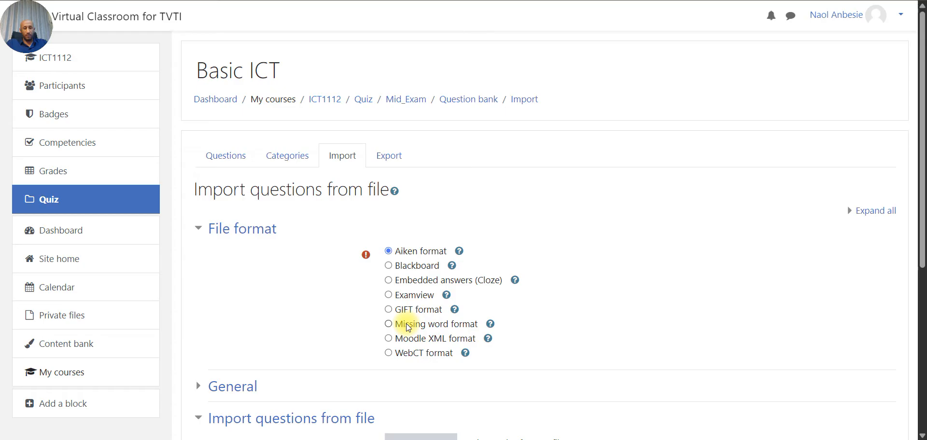
scroll(408, 327, down, 3)
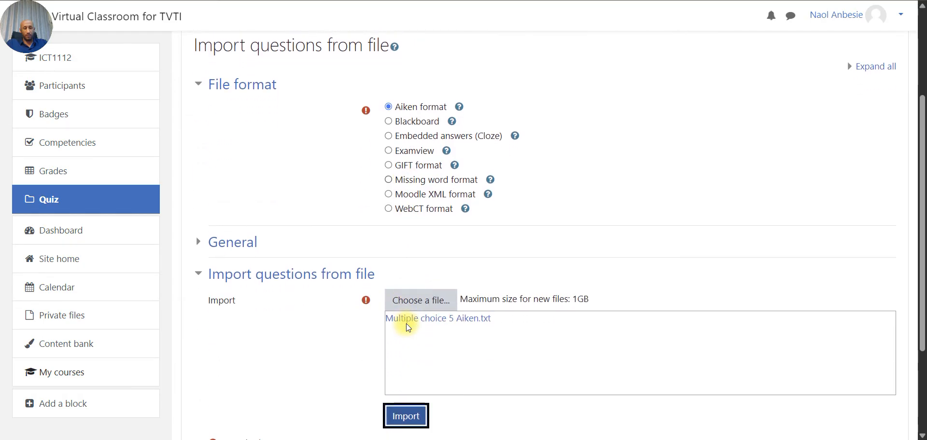
click(227, 246)
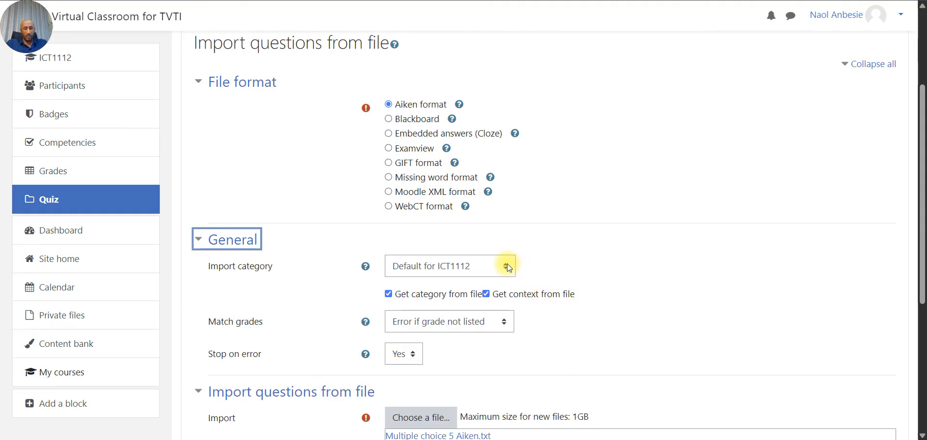
scroll(588, 256, down, 3)
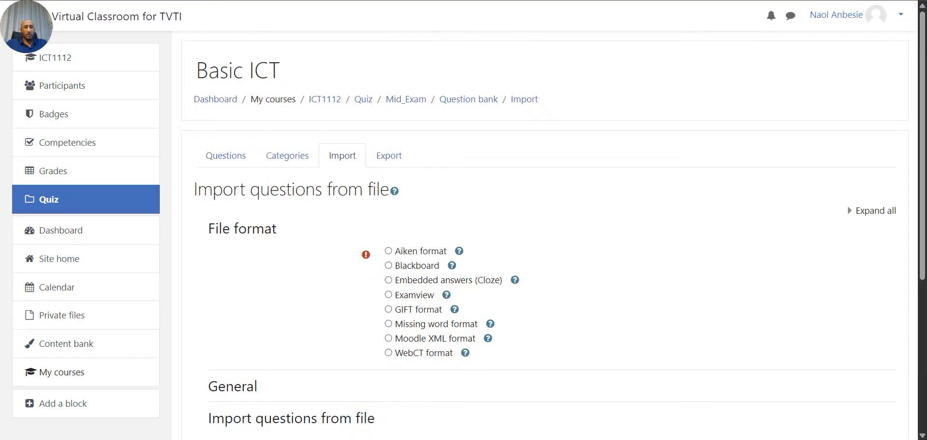
- Reselect Aiken format on the reloaded import page and expand the General settings
scroll(169, 31, down, 4)
scroll(466, 223, up, 1)
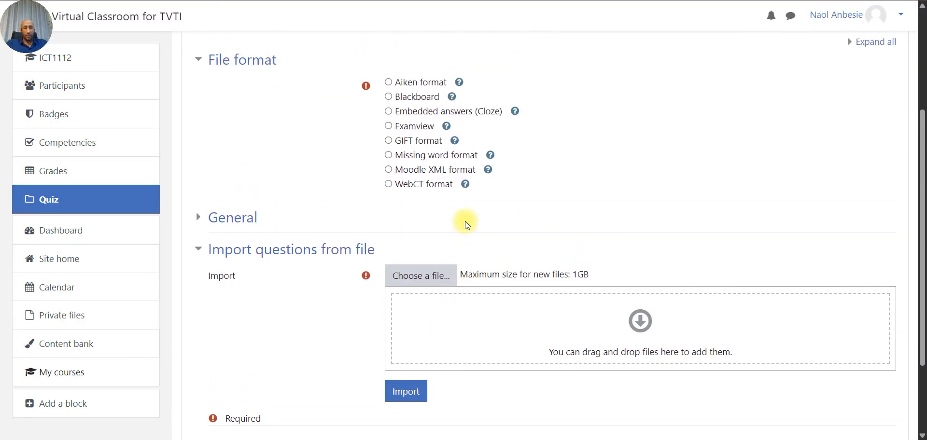
click(410, 83)
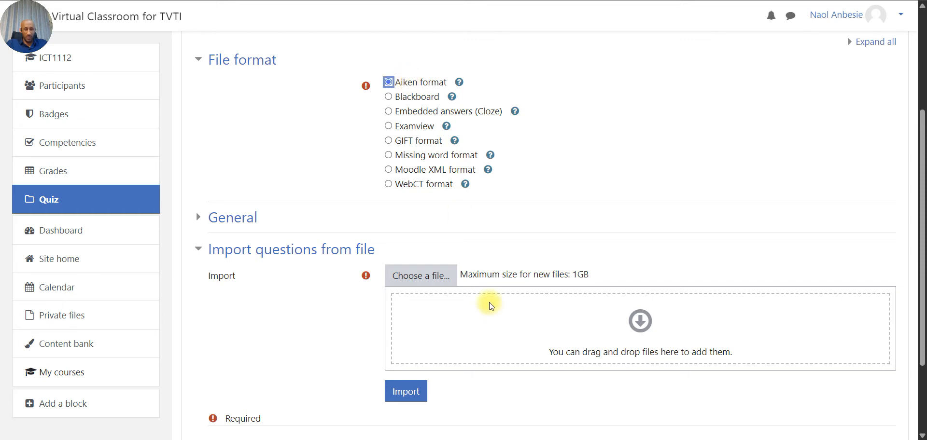
scroll(489, 304, down, 3)
click(206, 111)
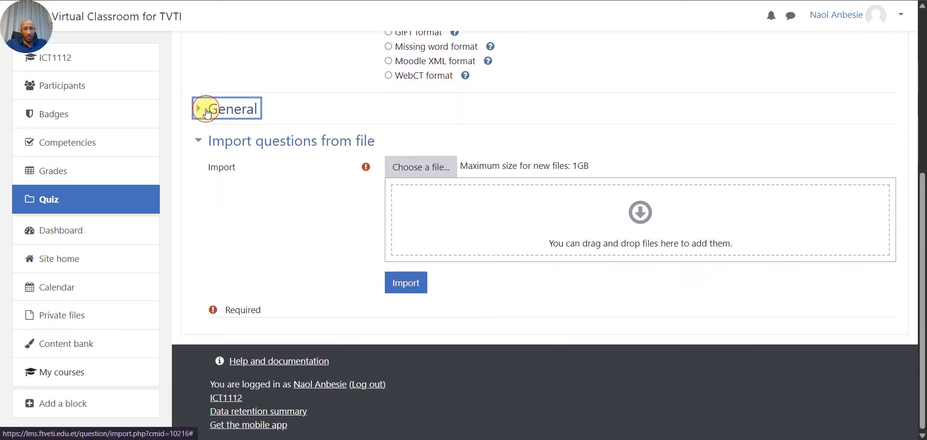
- Set the import category to MC [Mc1]
click(500, 140)
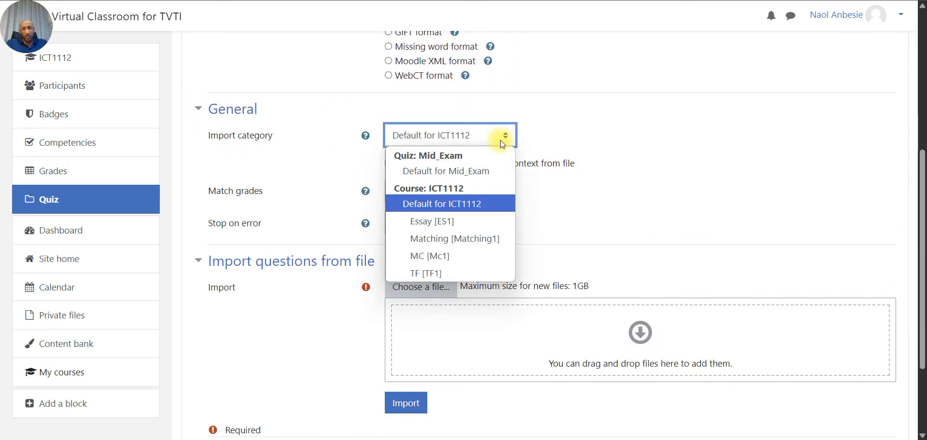
click(444, 258)
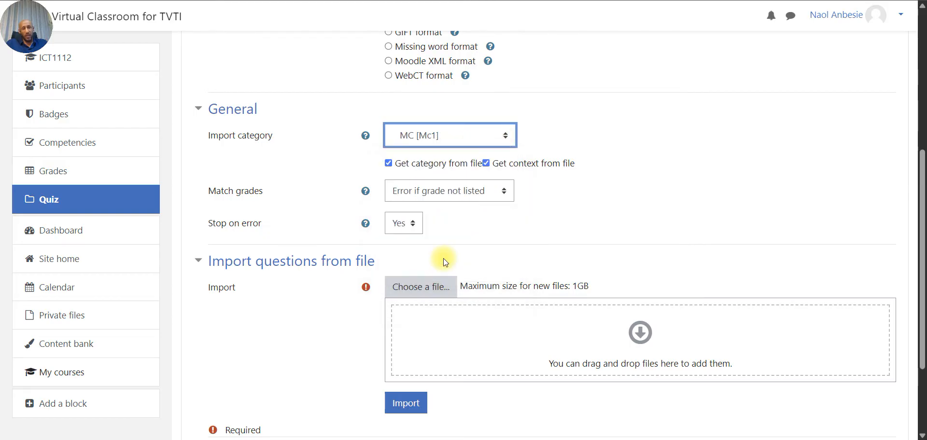
scroll(443, 259, down, 1)
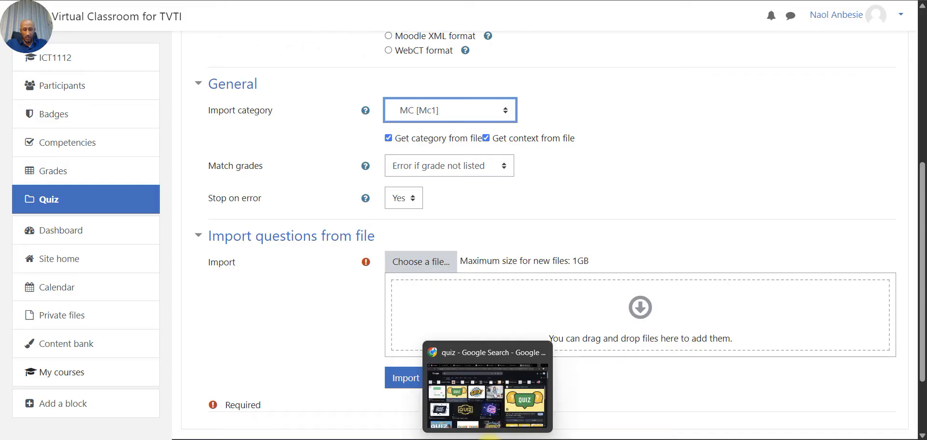
- Upload the 'Multiple choice 5 Aiken' file and import its five questions
click(540, 439)
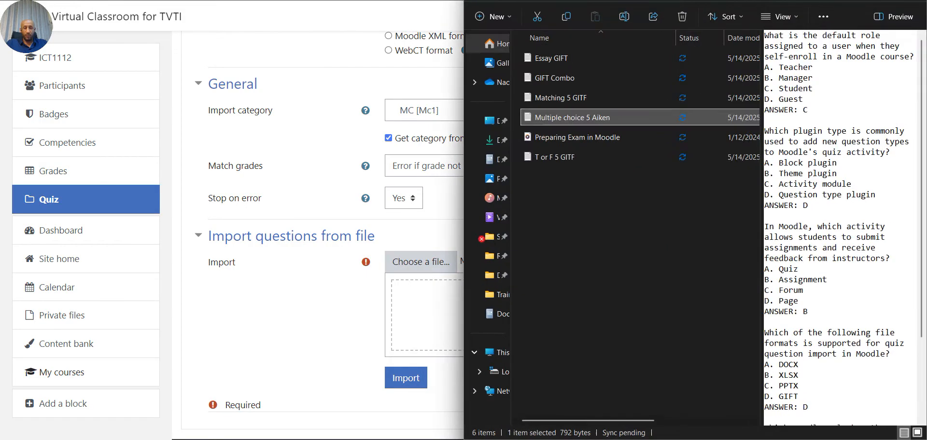
drag(569, 118, 419, 327)
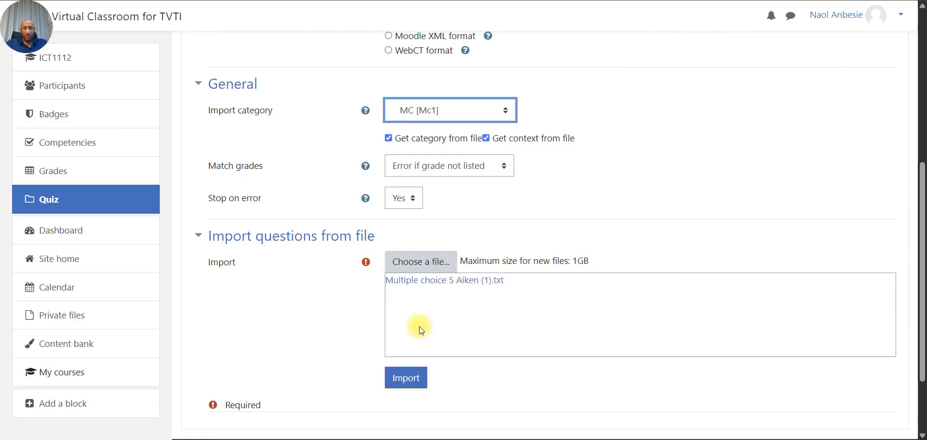
click(411, 374)
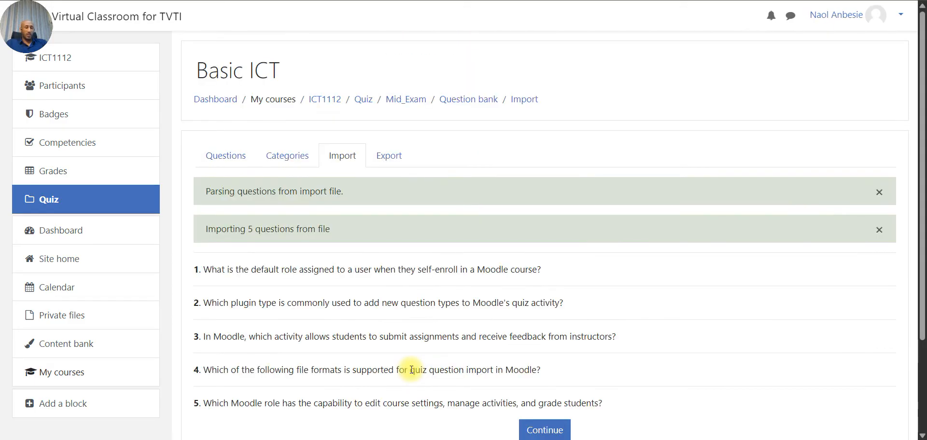
- Continue to the question bank, review the five MC [Mc1] questions, then go to import again
scroll(411, 369, down, 2)
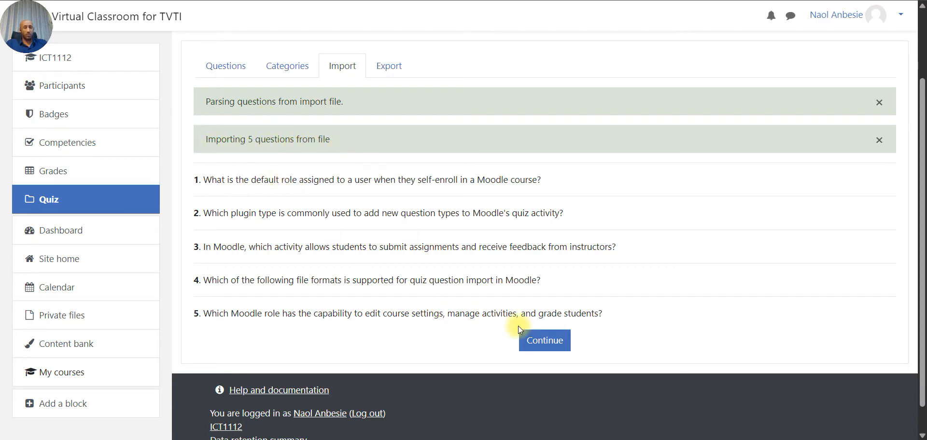
click(553, 345)
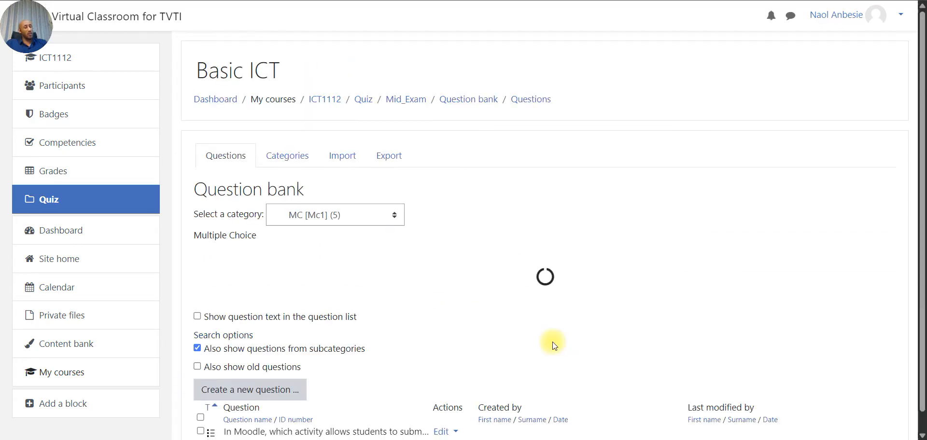
scroll(552, 342, down, 3)
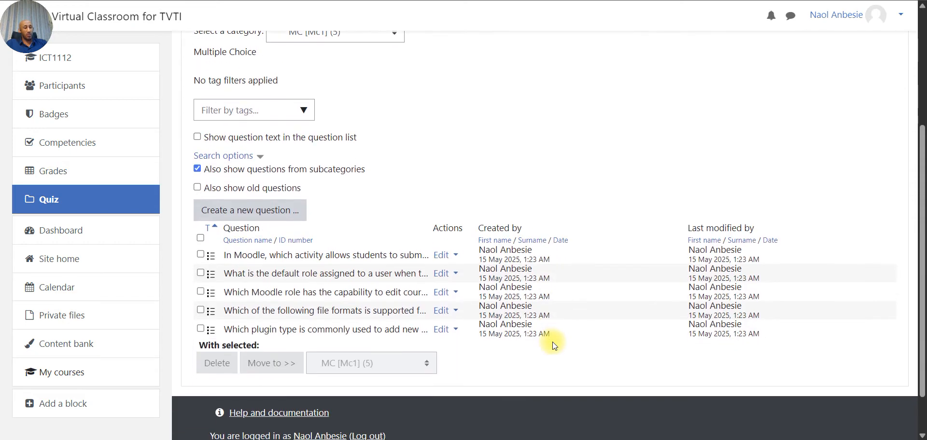
scroll(552, 341, up, 3)
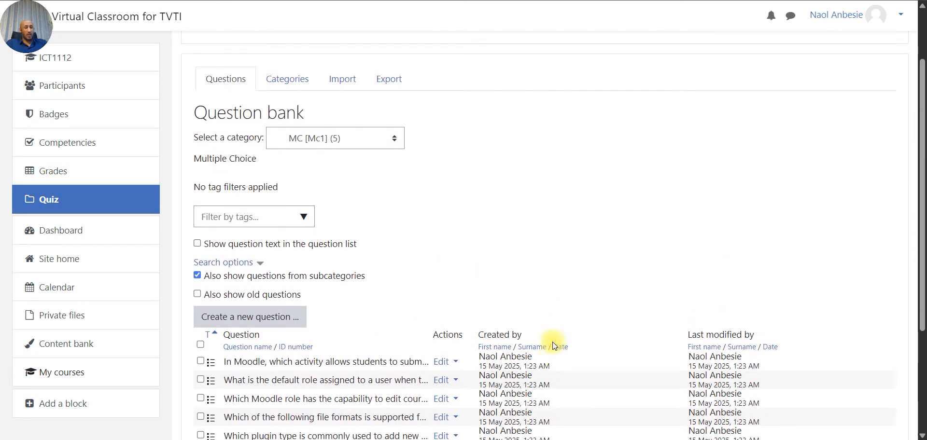
click(336, 93)
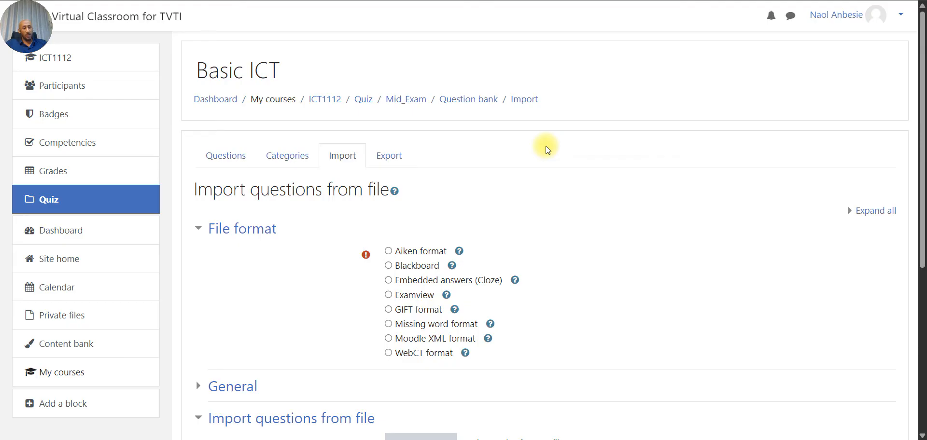
- Expand the General settings and set the GIFT import category to TF [TF1]
scroll(566, 224, down, 3)
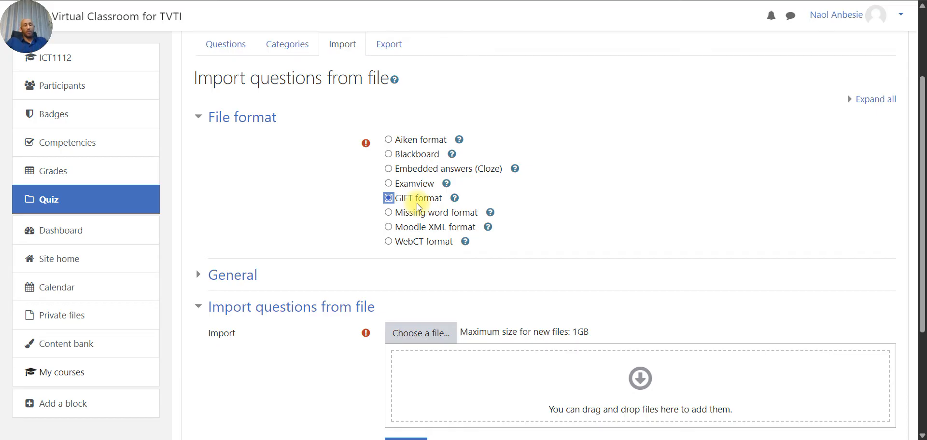
scroll(581, 358, down, 2)
click(547, 439)
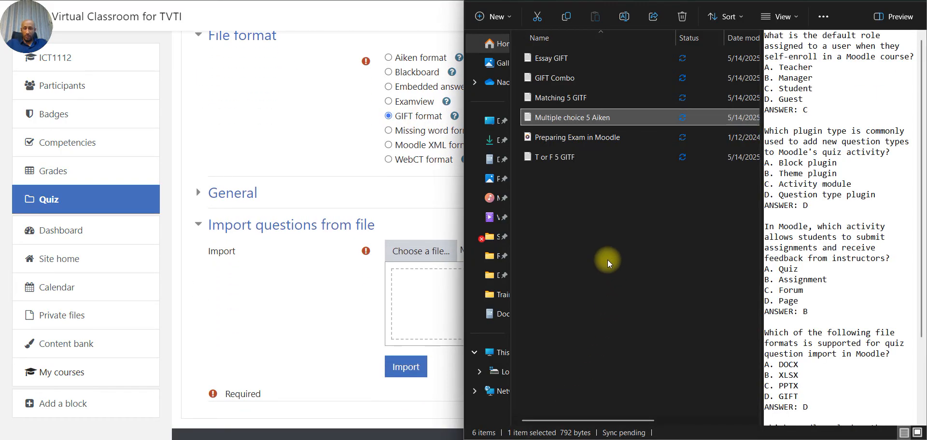
click(223, 193)
click(502, 222)
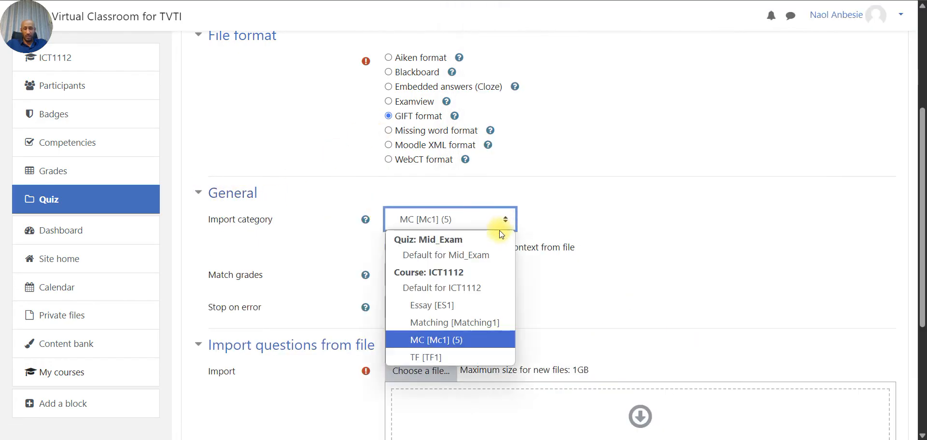
click(454, 358)
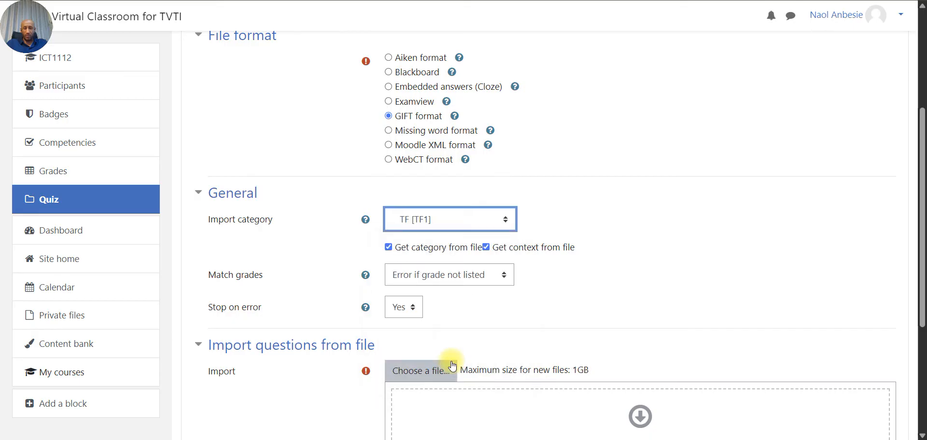
scroll(514, 360, down, 3)
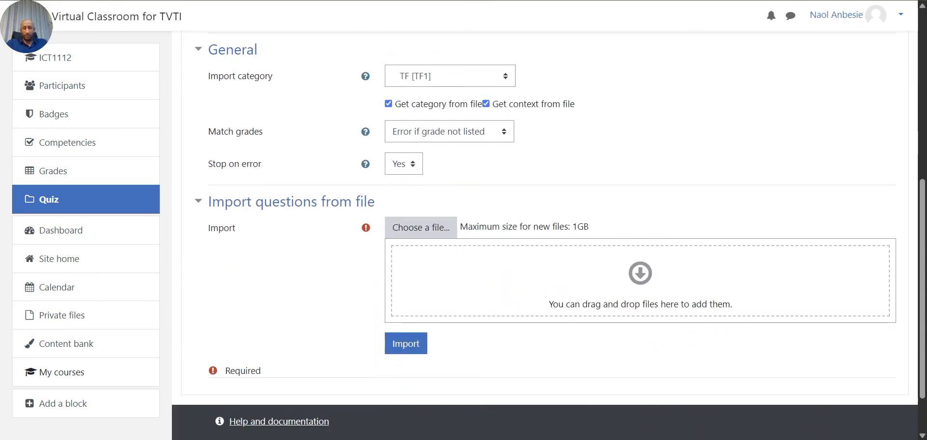
- Check 'T or F 5 GITF' in Notepad, then upload it and import its five true/false questions
click(538, 439)
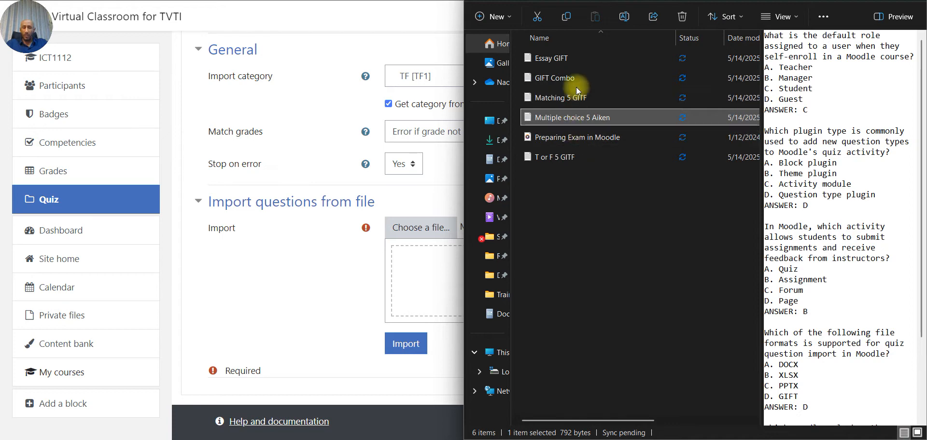
click(562, 158)
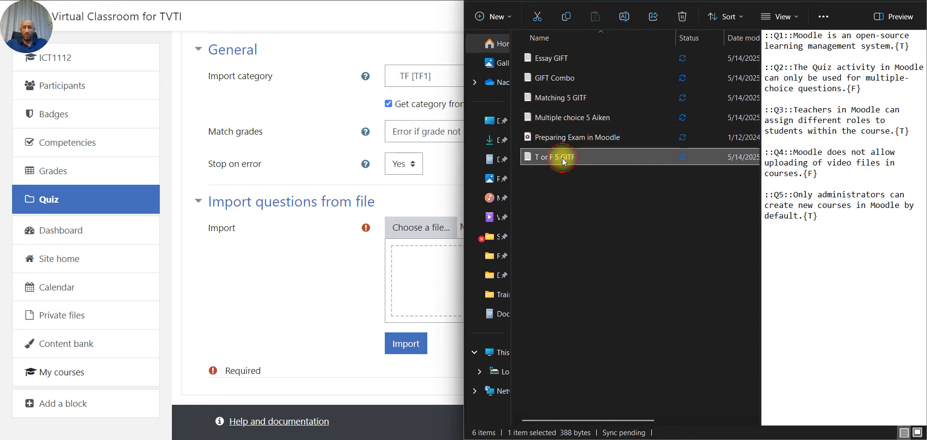
double_click(561, 157)
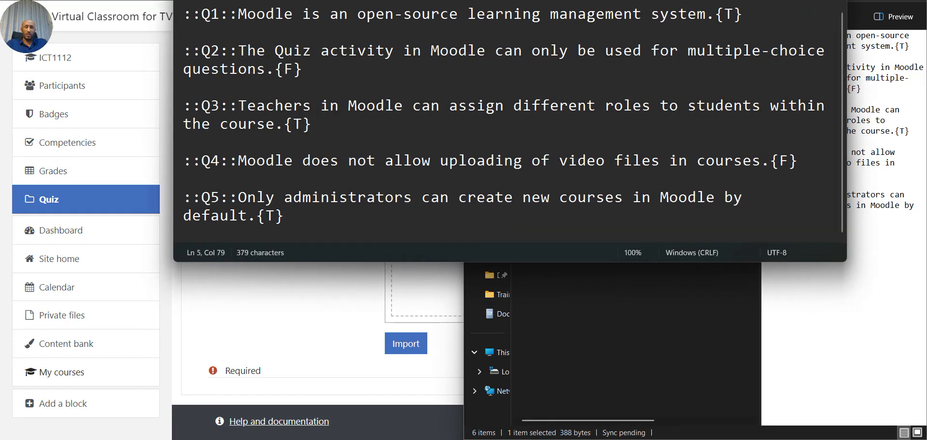
click(835, 0)
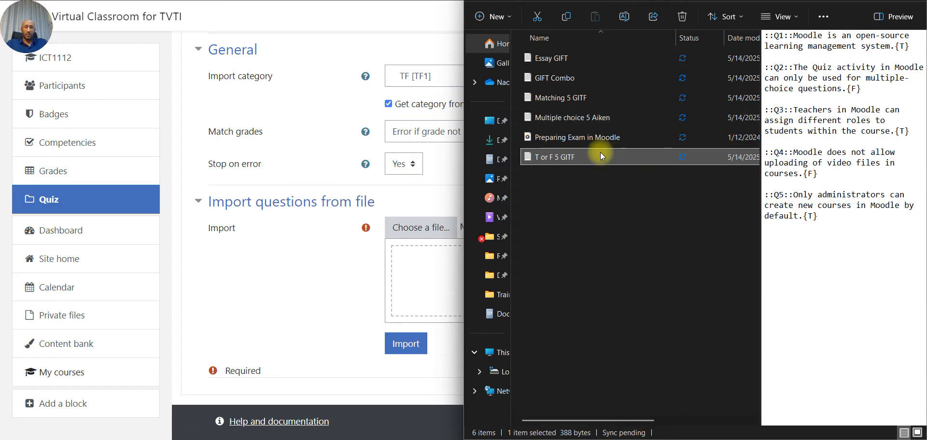
drag(563, 157, 408, 283)
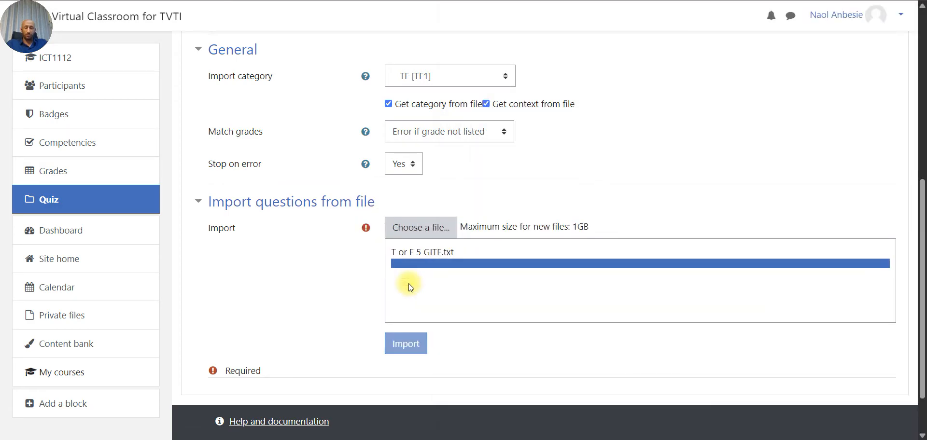
click(405, 346)
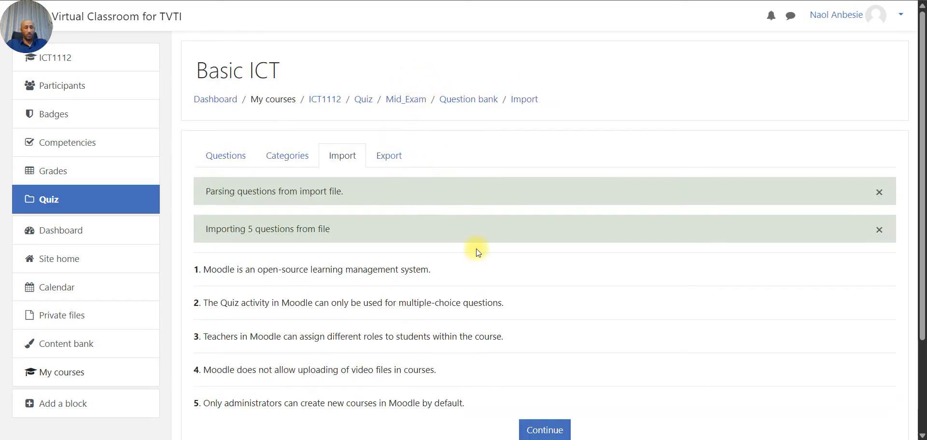
- Continue to the question bank, review Q1–Q5 in TF [TF1], and return to the Import page
scroll(478, 265, down, 2)
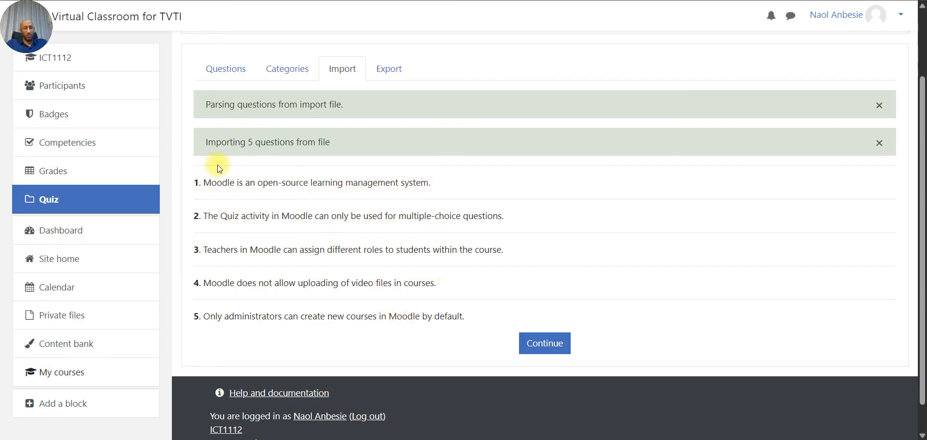
click(541, 350)
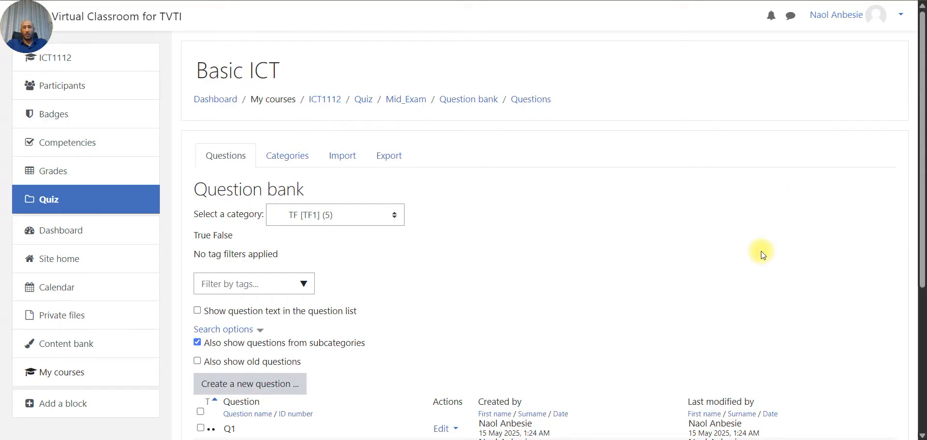
scroll(760, 251, down, 3)
scroll(760, 251, up, 1)
scroll(761, 251, down, 3)
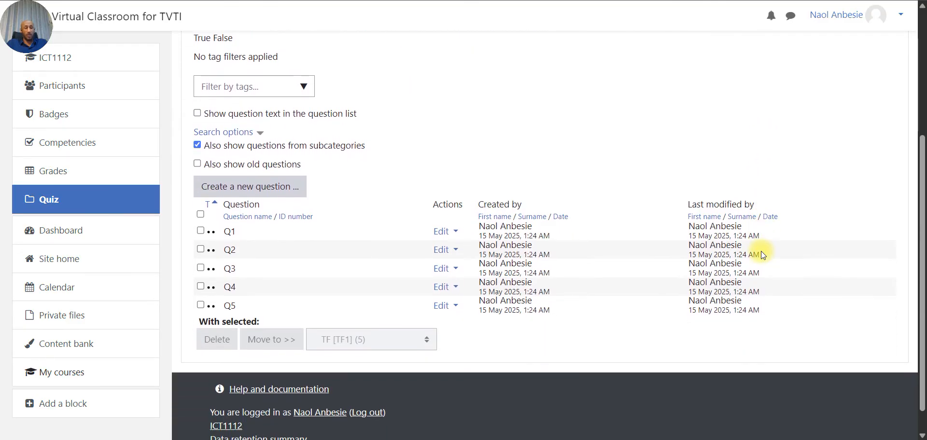
scroll(761, 251, up, 3)
scroll(761, 251, down, 1)
scroll(761, 251, up, 1)
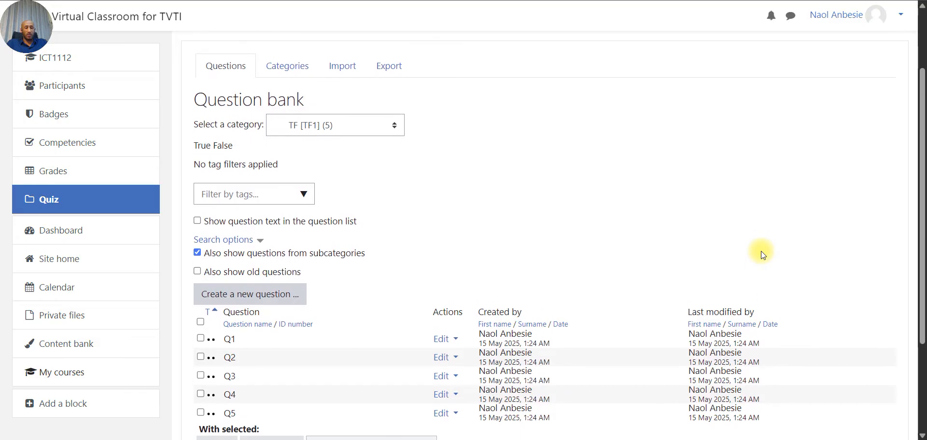
click(351, 82)
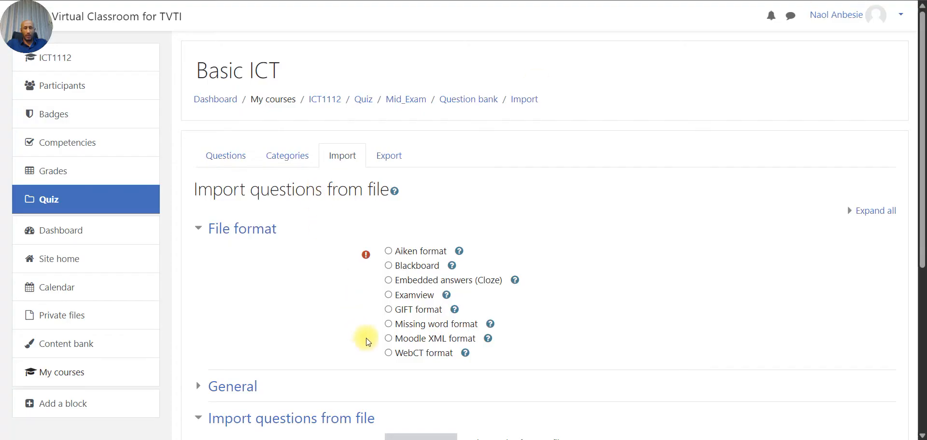
- Choose GIFT format and set the import category to Matching [Matching1]
click(408, 310)
scroll(408, 310, down, 3)
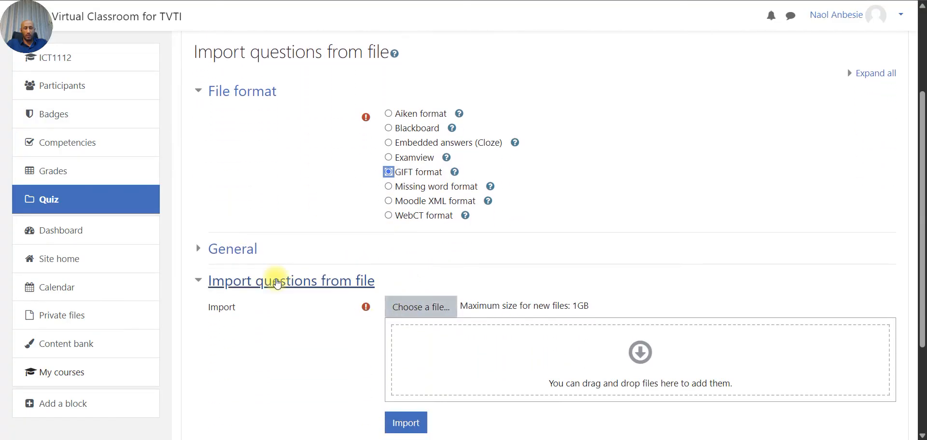
click(244, 248)
click(505, 276)
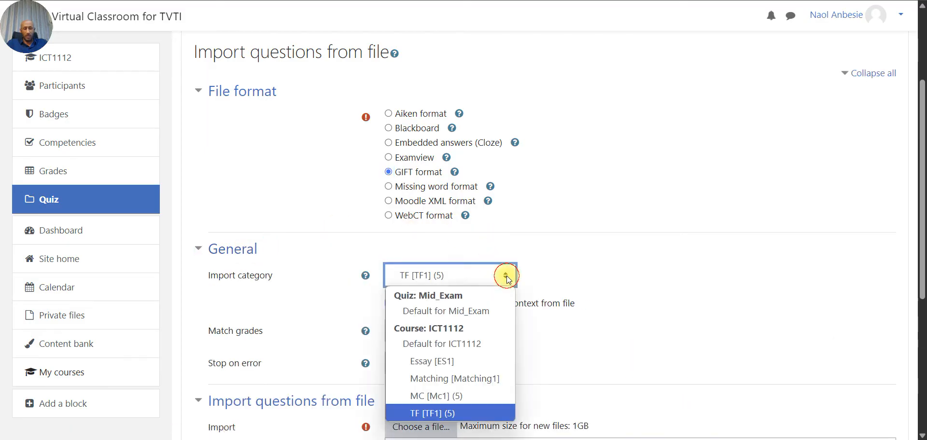
click(467, 380)
scroll(466, 376, down, 3)
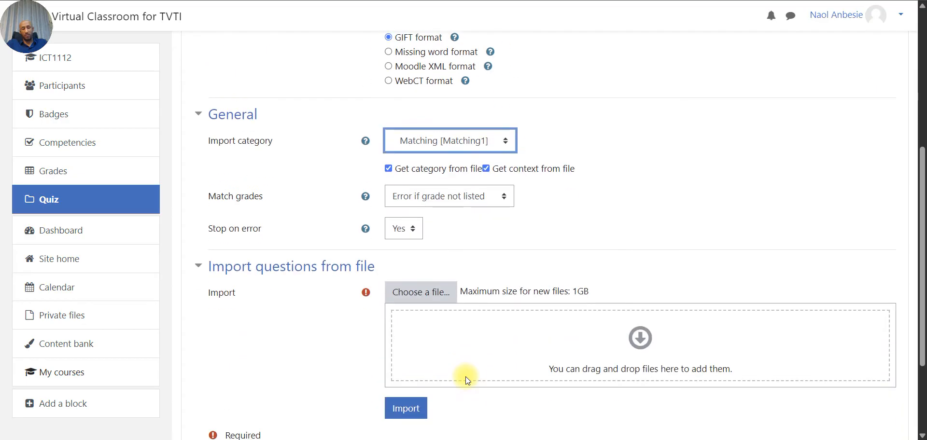
- Upload 'Matching 5 GITF', import Matching Question 1, and continue to the question bank
click(536, 439)
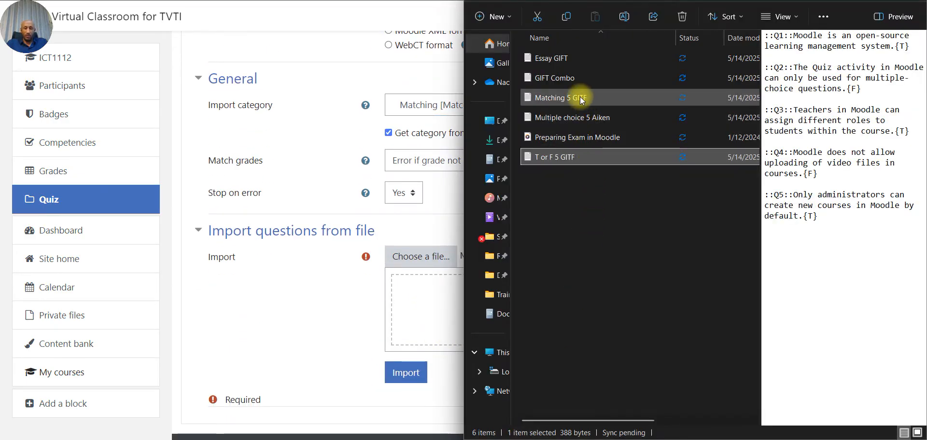
drag(580, 97, 415, 309)
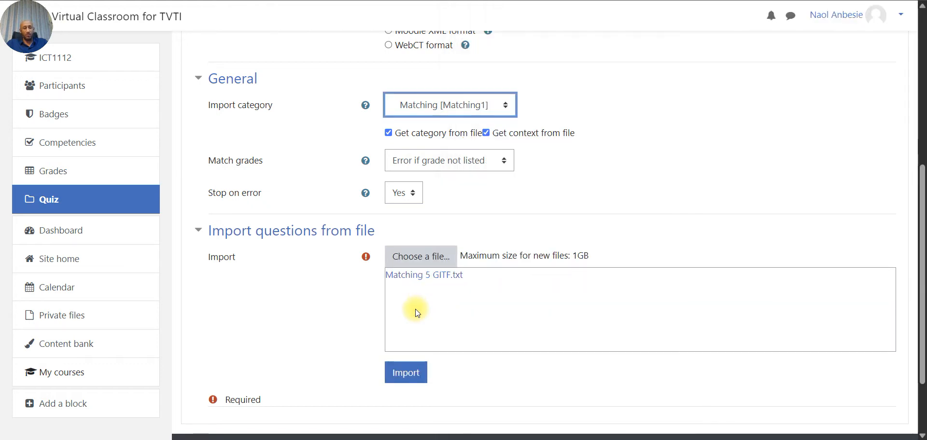
click(399, 377)
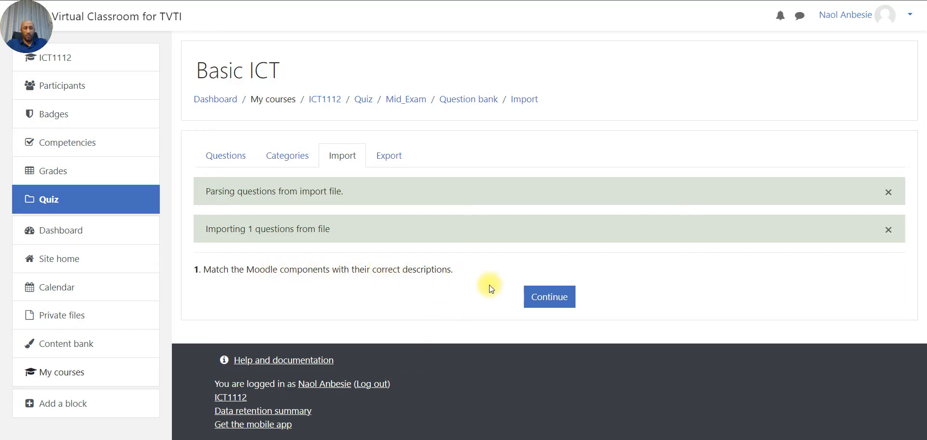
click(552, 301)
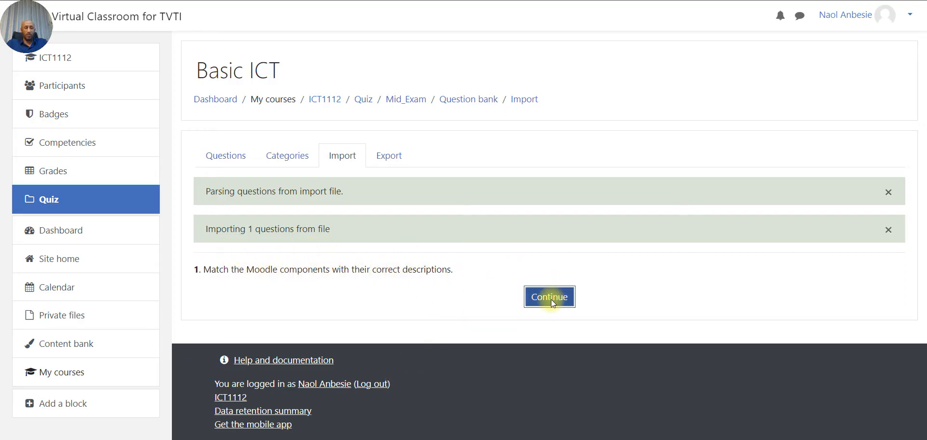
mouse_move(540, 439)
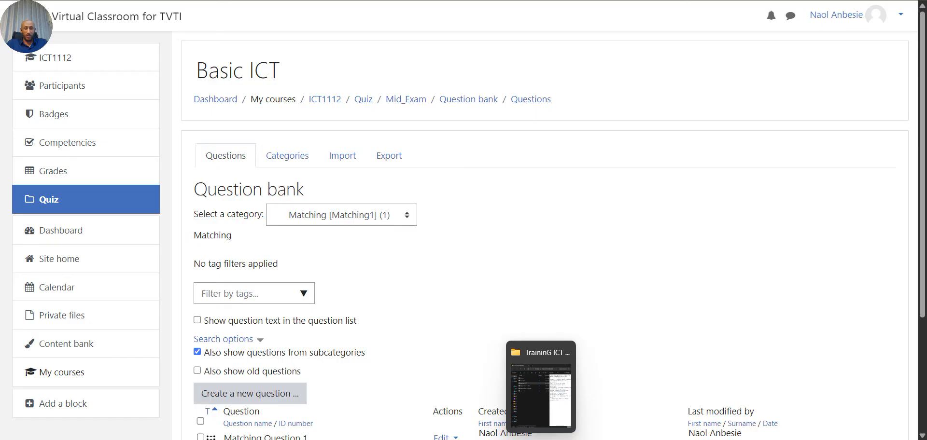
scroll(377, 338, down, 3)
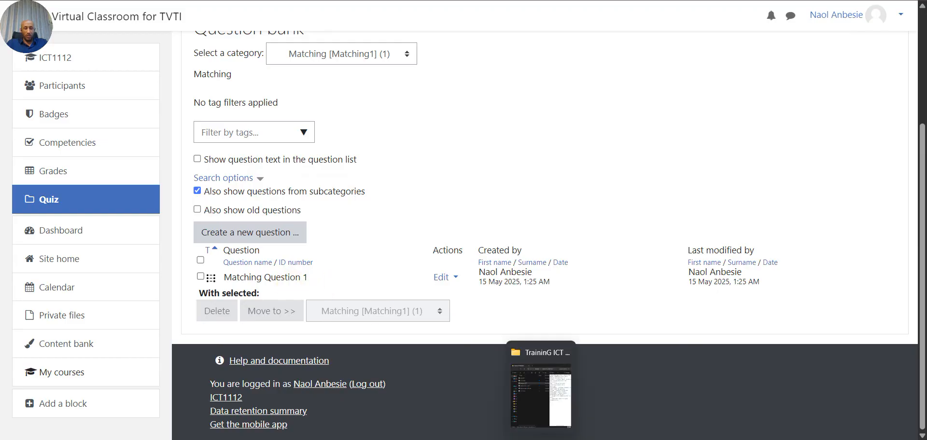
click(540, 391)
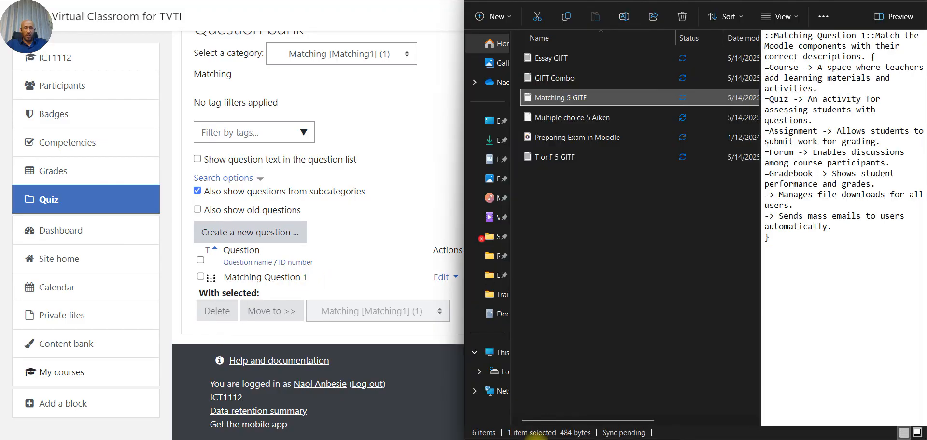
double_click(575, 103)
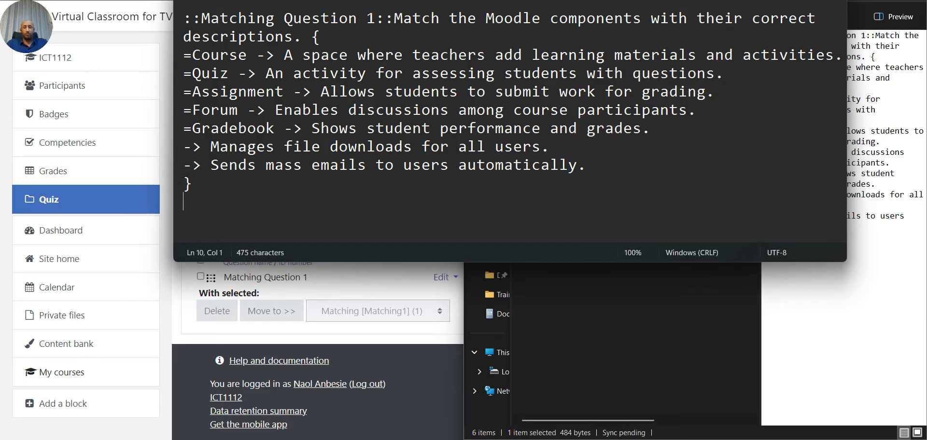
click(832, 1)
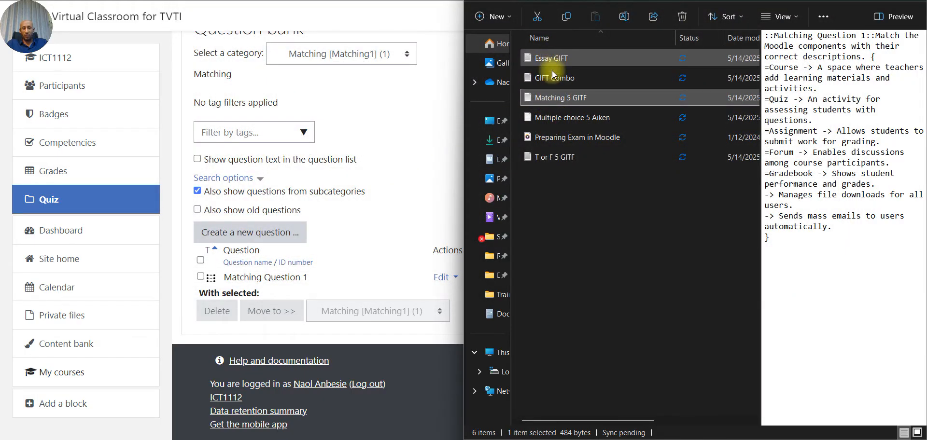
double_click(552, 157)
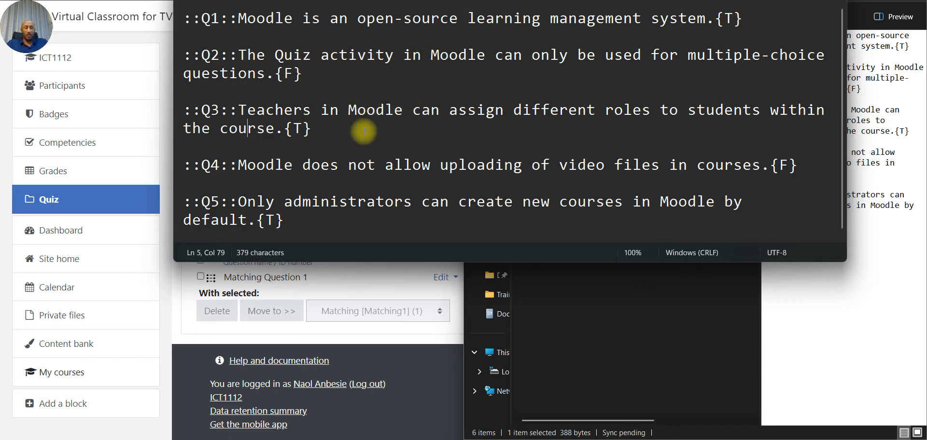
scroll(231, 164, down, 1)
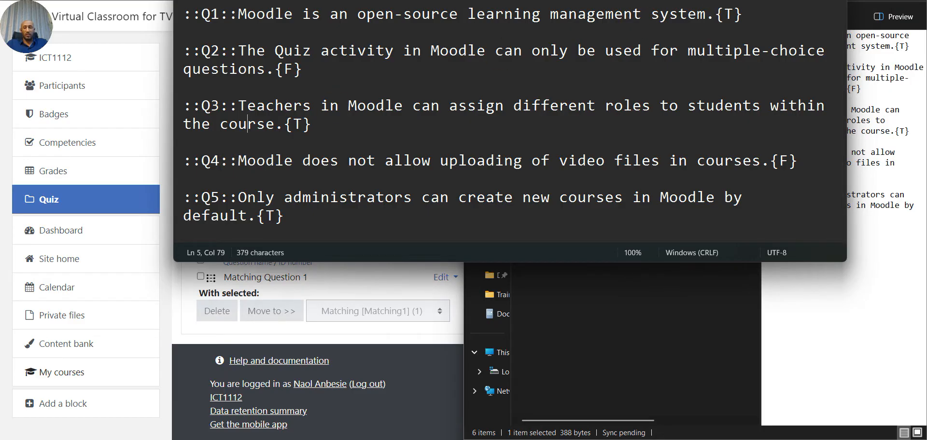
key(alt+F4)
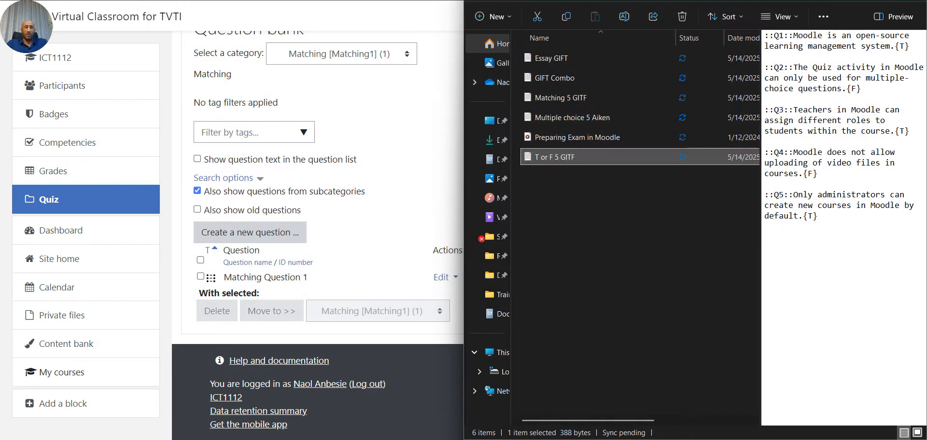
- Go from the question bank to the import page and choose GIFT format
click(417, 187)
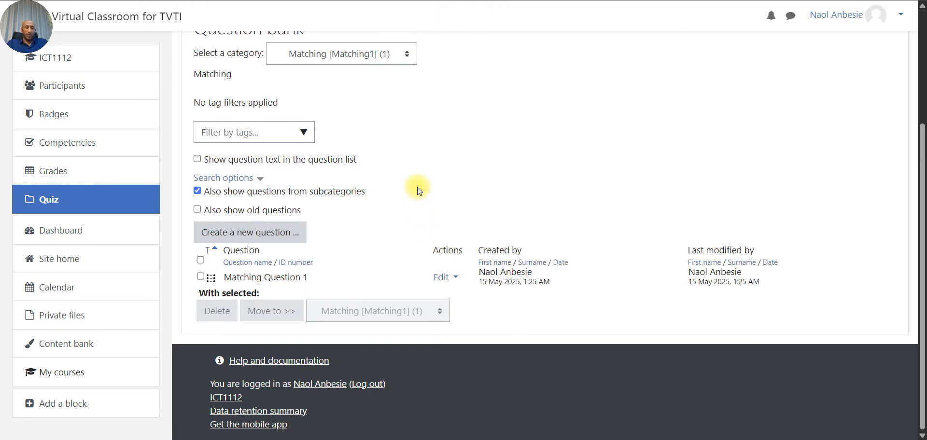
scroll(401, 133, up, 1)
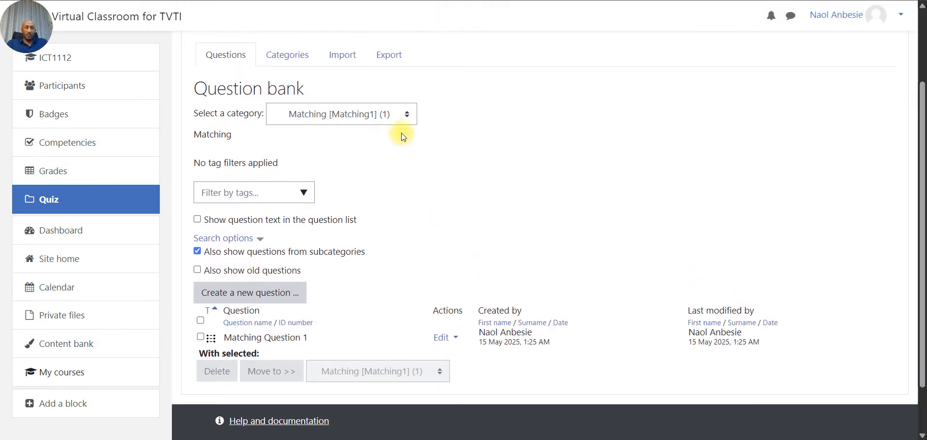
click(338, 63)
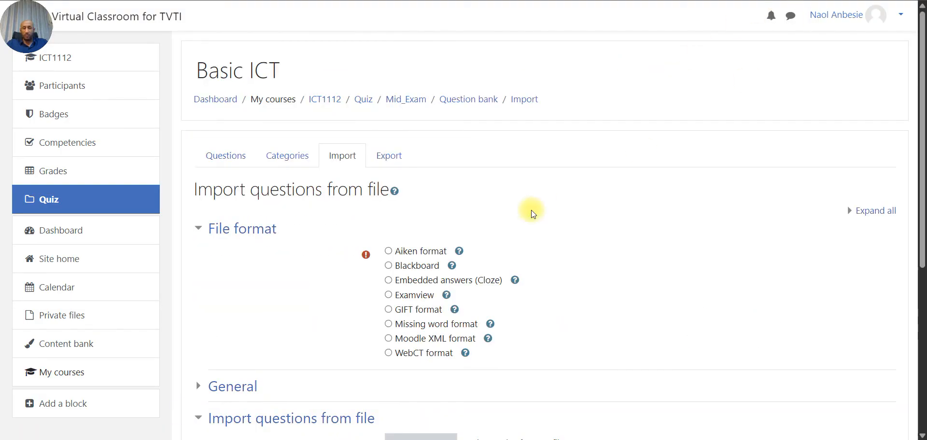
scroll(437, 287, down, 1)
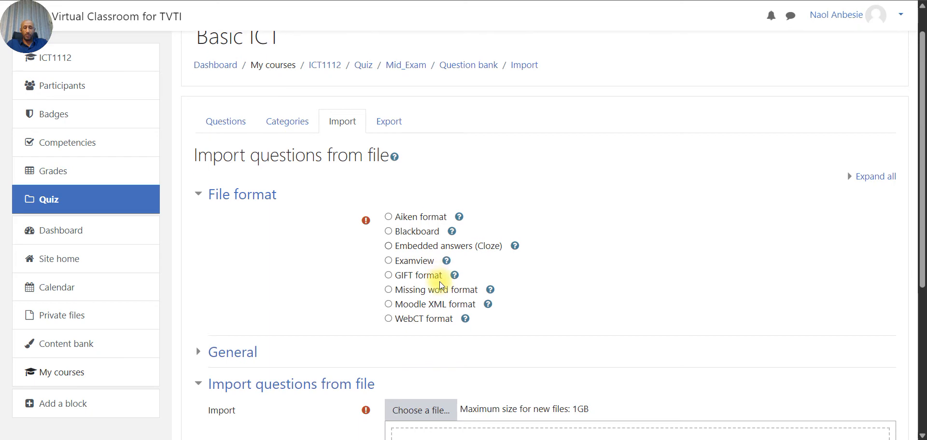
click(414, 276)
scroll(414, 279, down, 3)
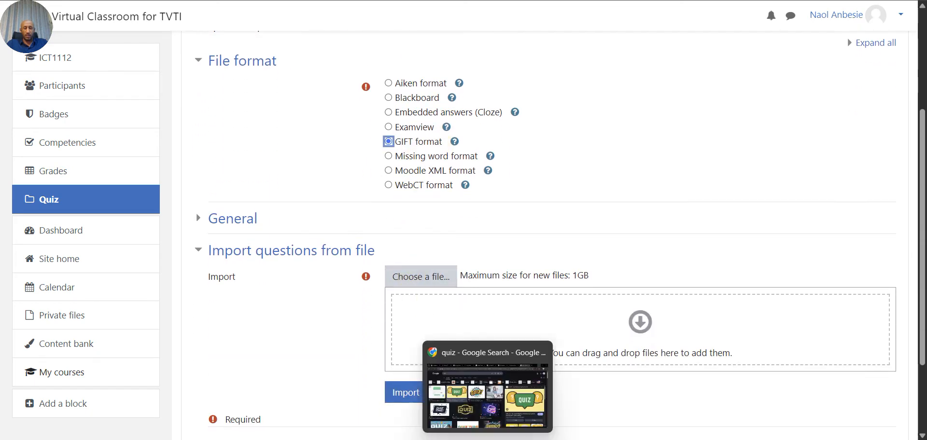
- Check the Essay GIFT file, then upload it and import the essay question
click(541, 439)
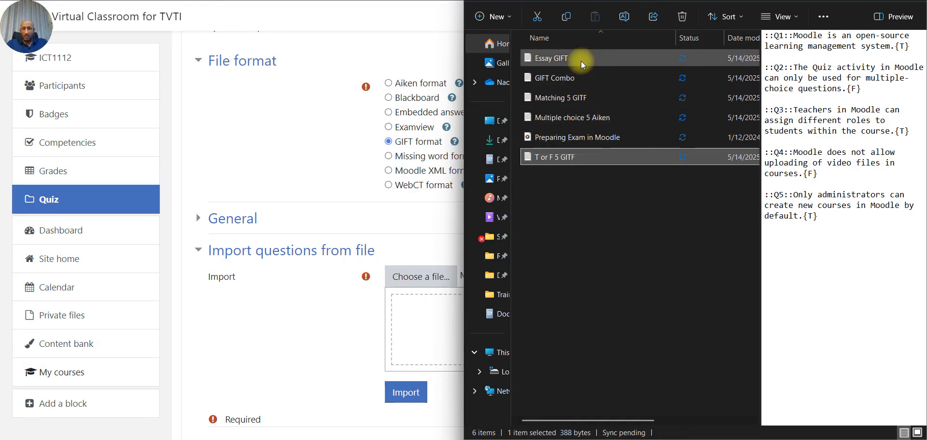
drag(581, 60, 571, 279)
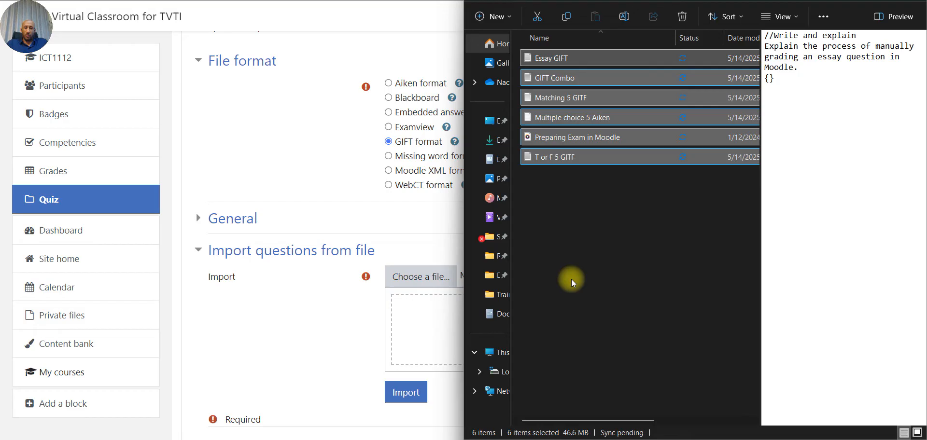
click(590, 211)
click(544, 57)
double_click(560, 58)
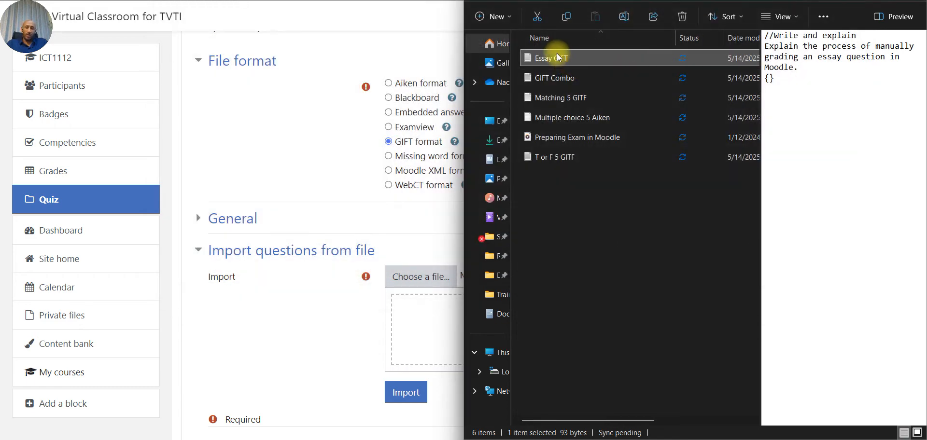
drag(542, 58, 410, 323)
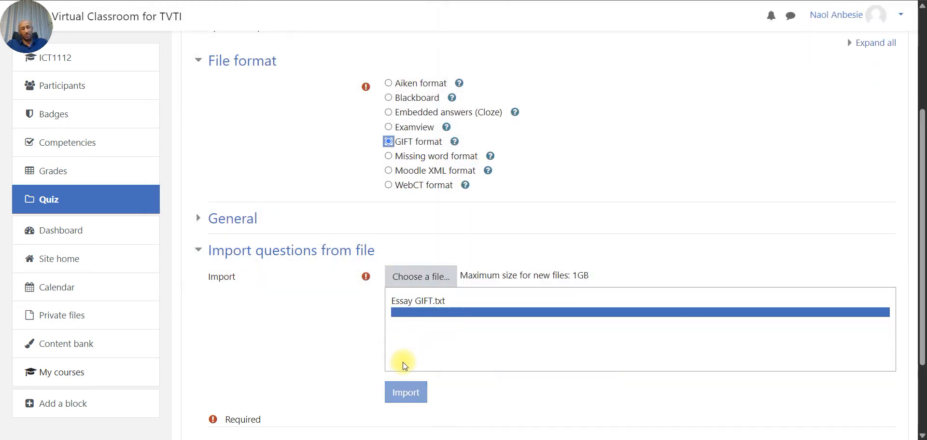
click(399, 393)
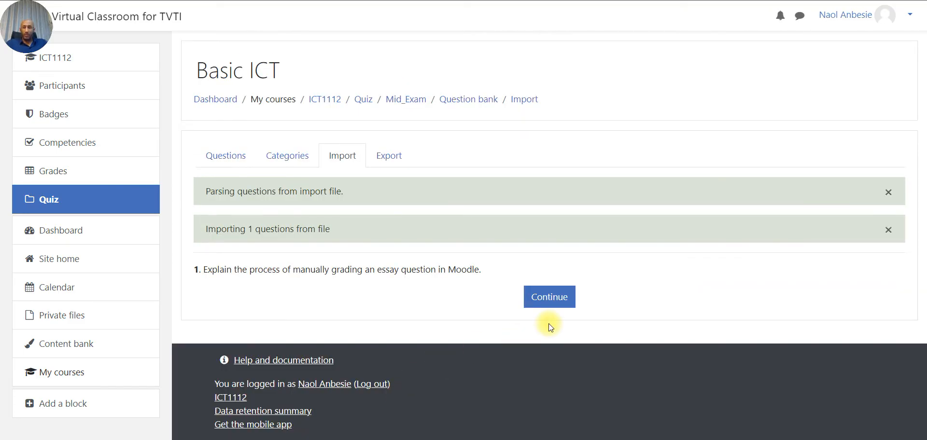
- Tick the misplaced essay question in Matching [Matching1] and delete it
click(551, 293)
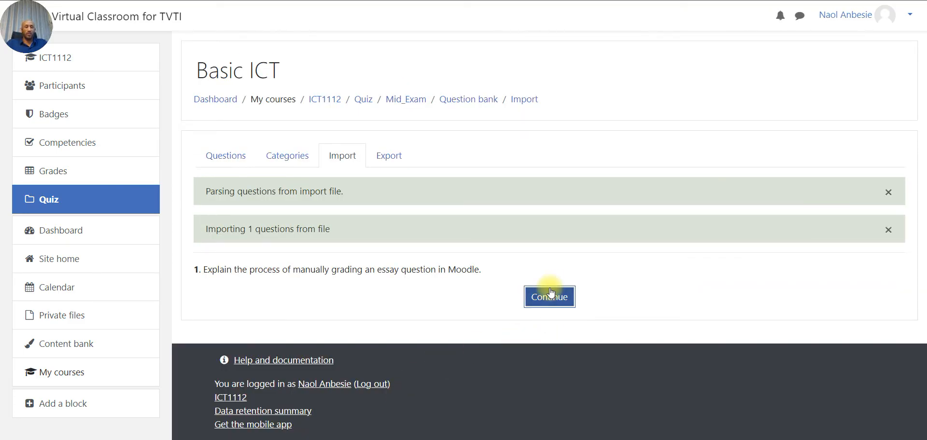
scroll(550, 287, down, 4)
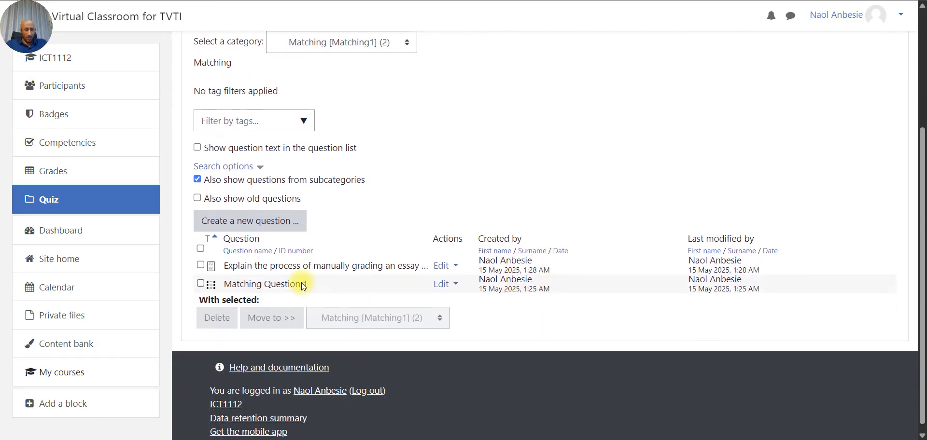
click(201, 265)
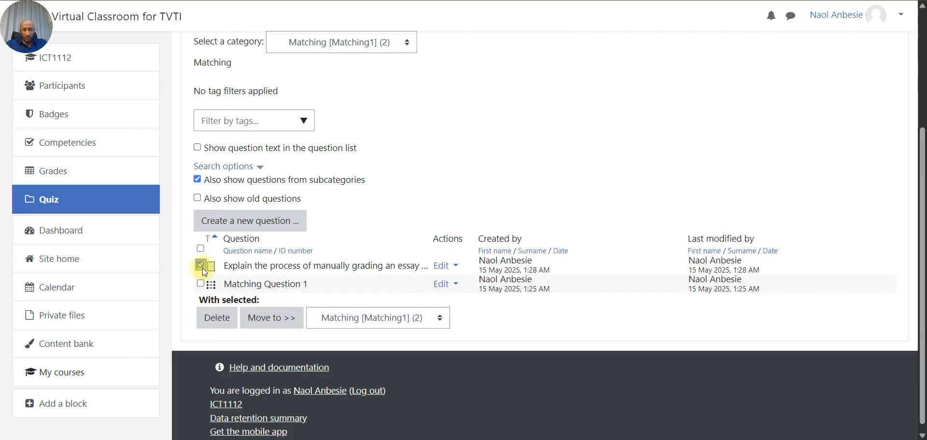
click(440, 265)
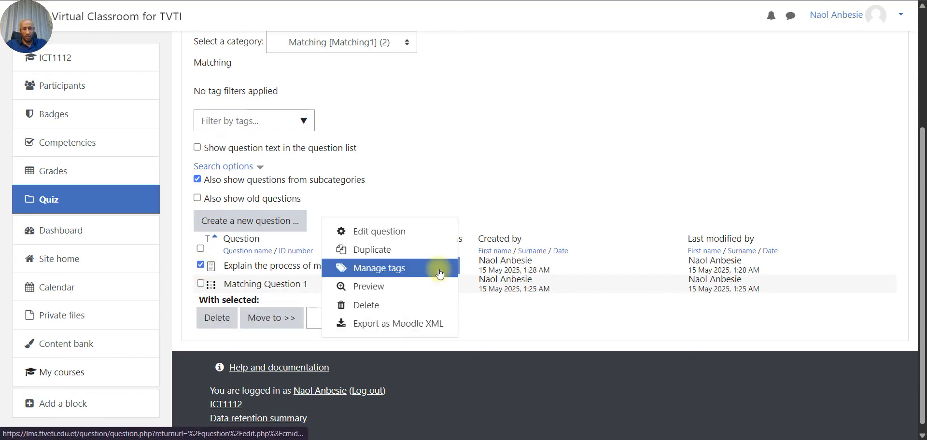
key(Escape)
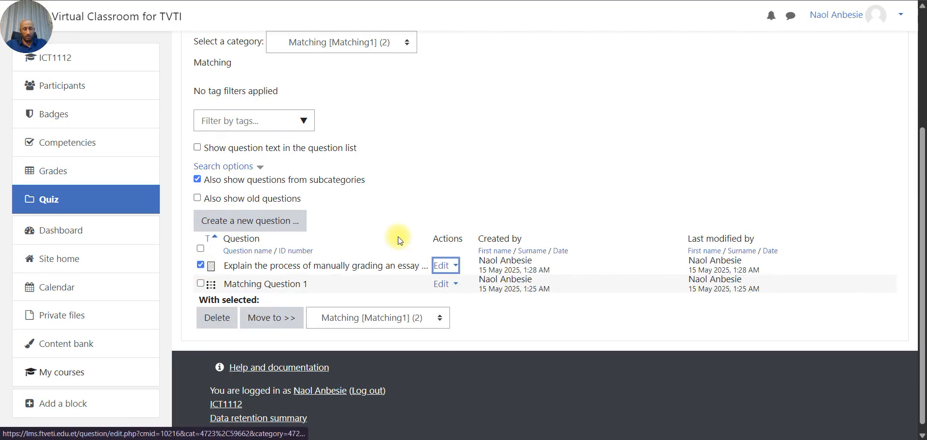
scroll(528, 270, down, 5)
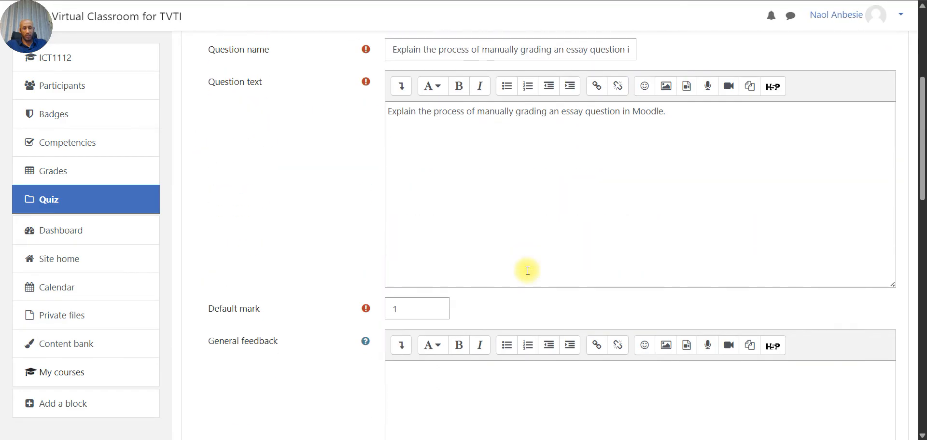
scroll(528, 270, down, 6)
scroll(528, 272, up, 10)
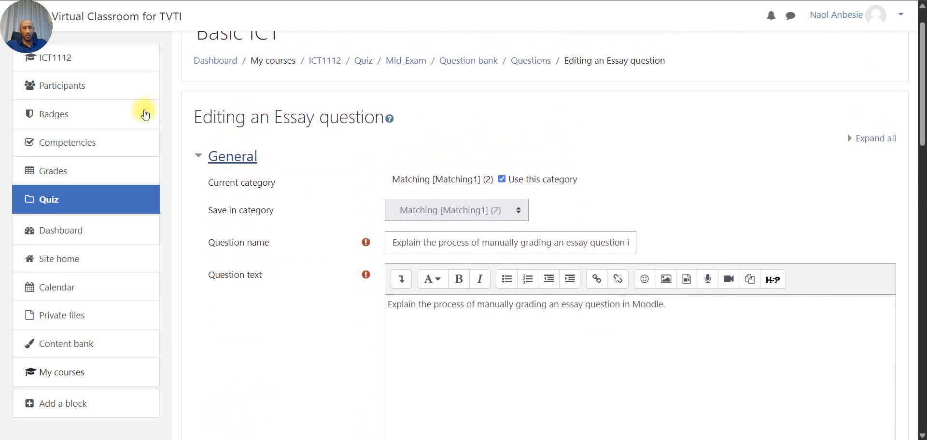
click(15, 0)
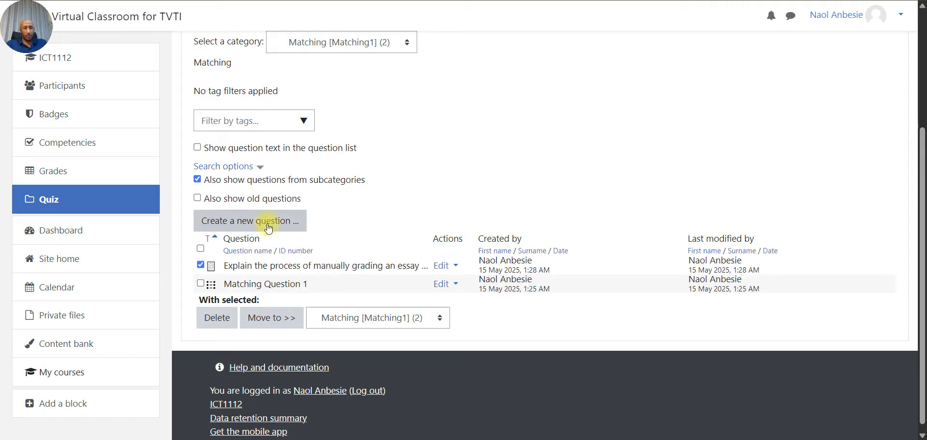
click(454, 266)
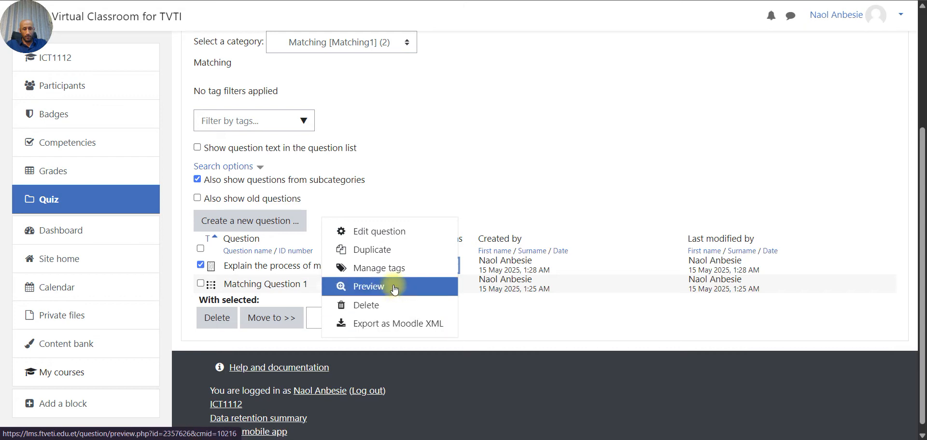
key(Escape)
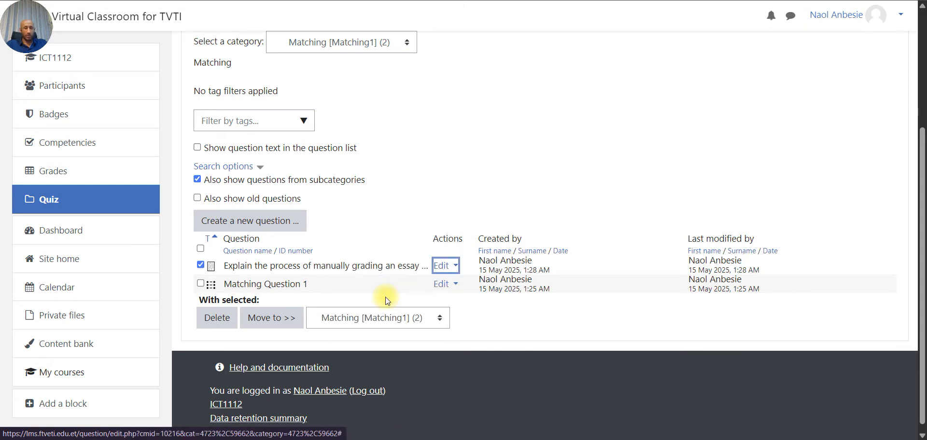
click(616, 338)
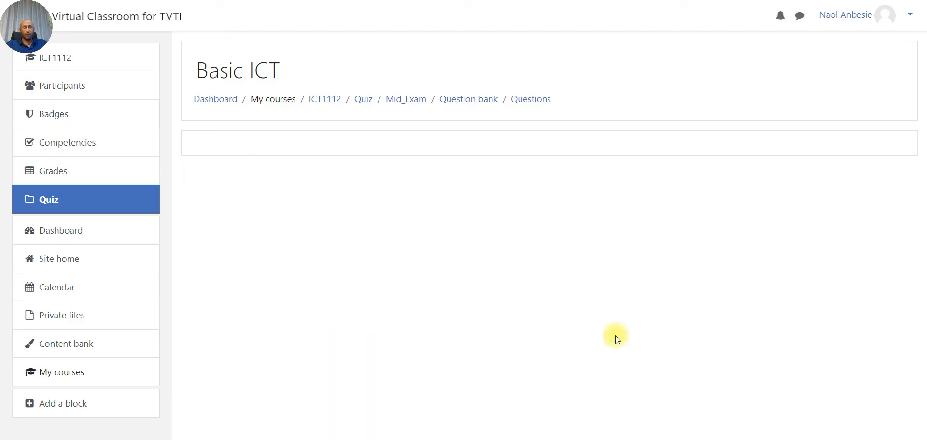
- Start a GIFT-format import with Essay [ES1] as the import category
scroll(401, 279, down, 1)
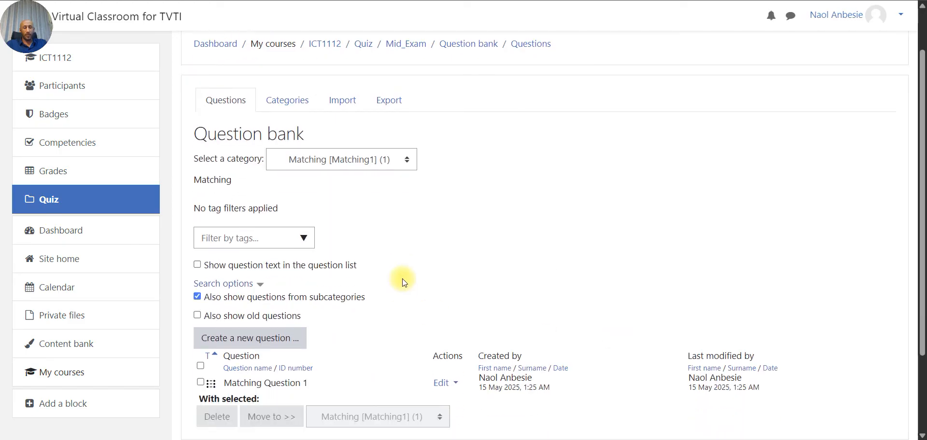
click(343, 99)
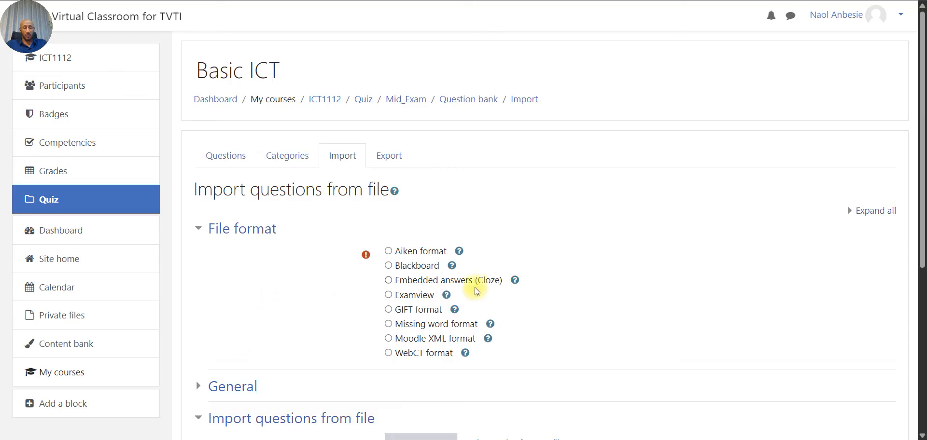
click(419, 314)
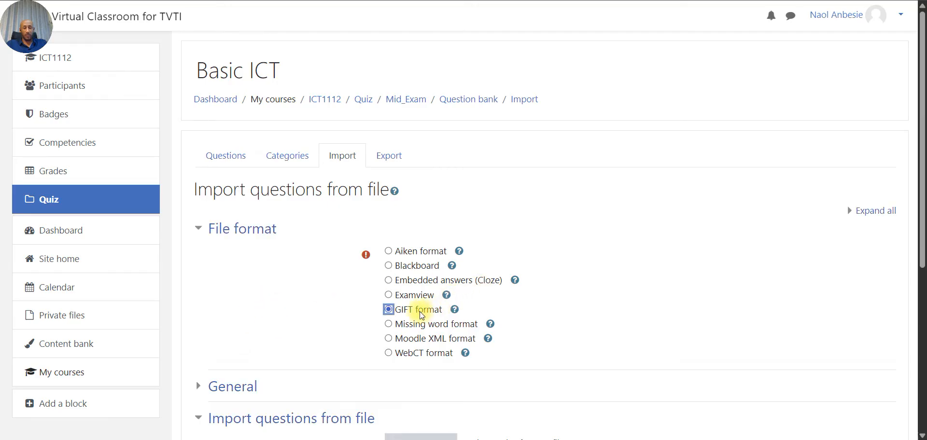
click(219, 385)
scroll(507, 347, down, 1)
scroll(507, 348, down, 2)
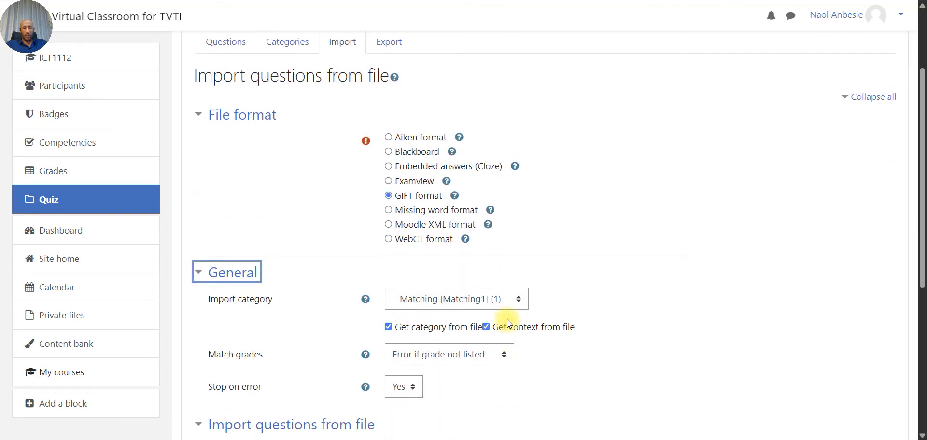
click(511, 296)
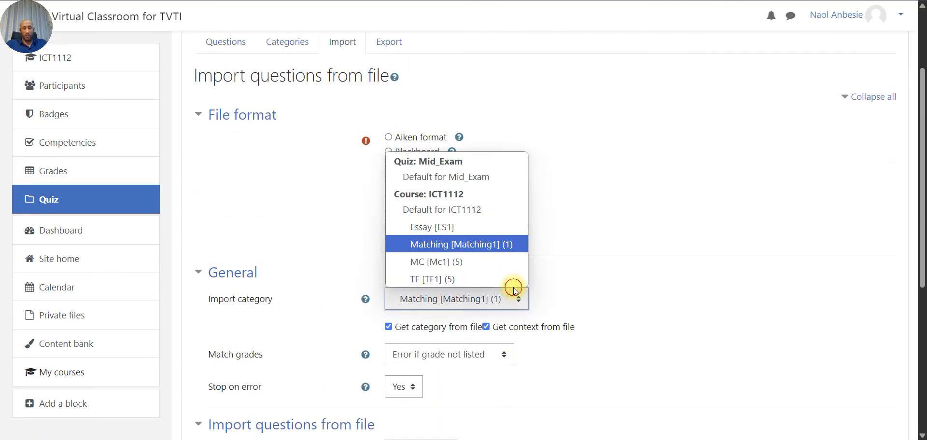
click(475, 228)
scroll(666, 285, down, 3)
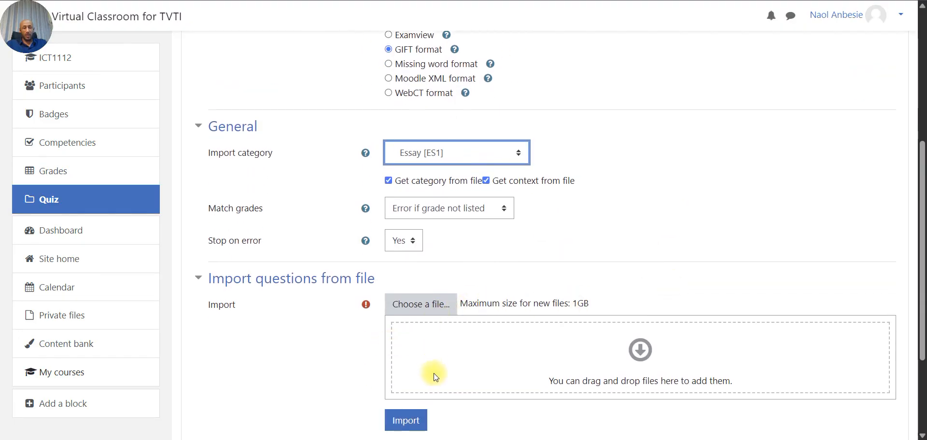
- Upload Essay GIFT.txt, import the essay question, and continue to the question bank
click(537, 438)
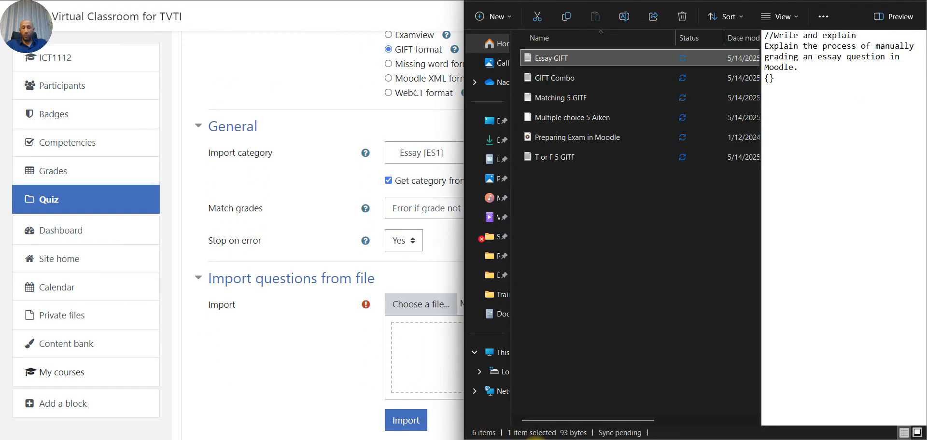
drag(562, 62, 409, 364)
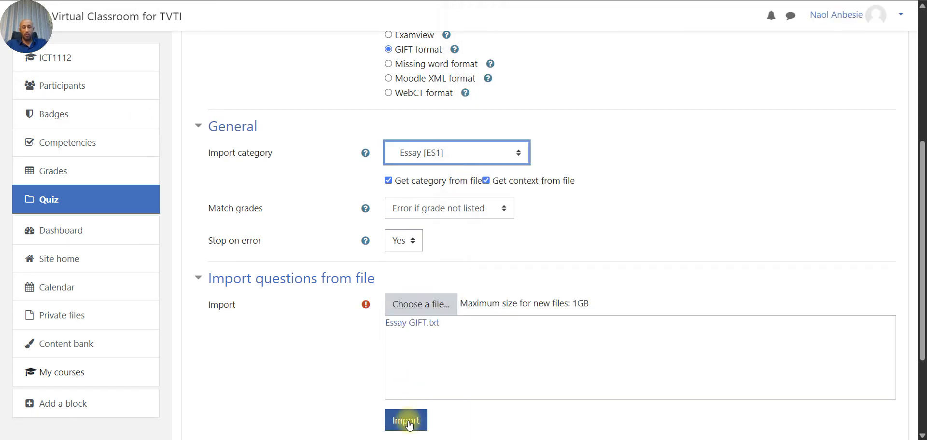
click(407, 421)
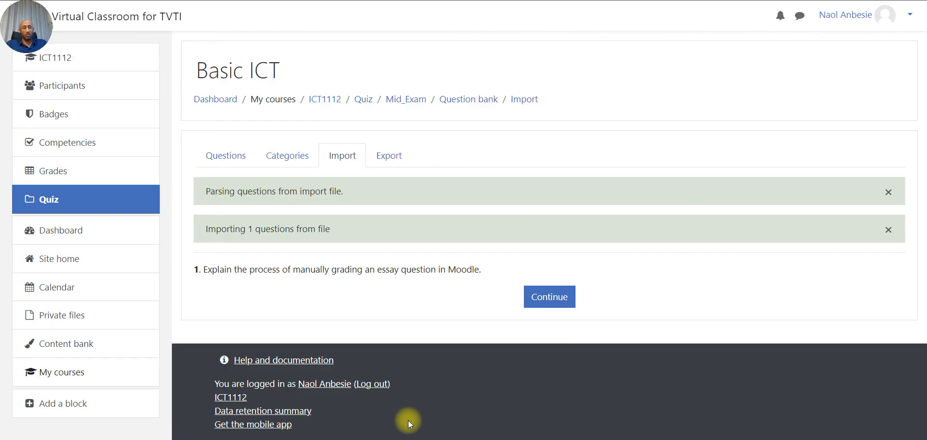
click(549, 297)
scroll(429, 301, down, 2)
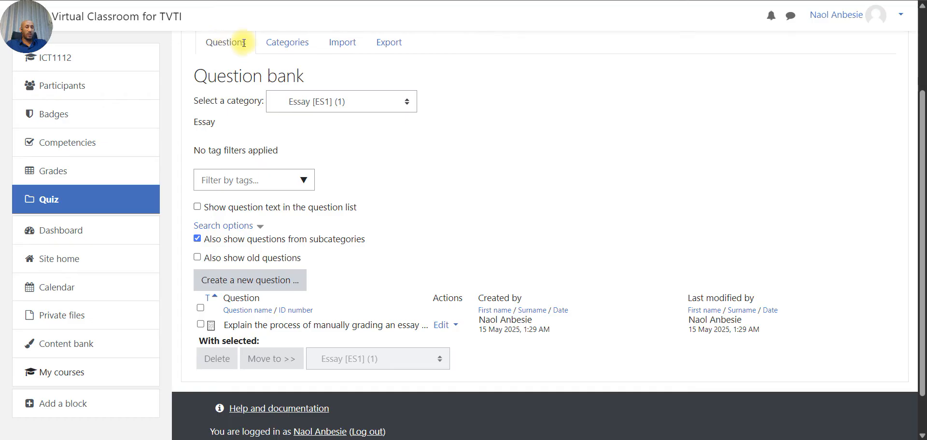
- Return to the Mid_Exam quiz, dismiss the tour, and open its editing page showing 0 questions
scroll(420, 167, down, 1)
scroll(424, 172, up, 3)
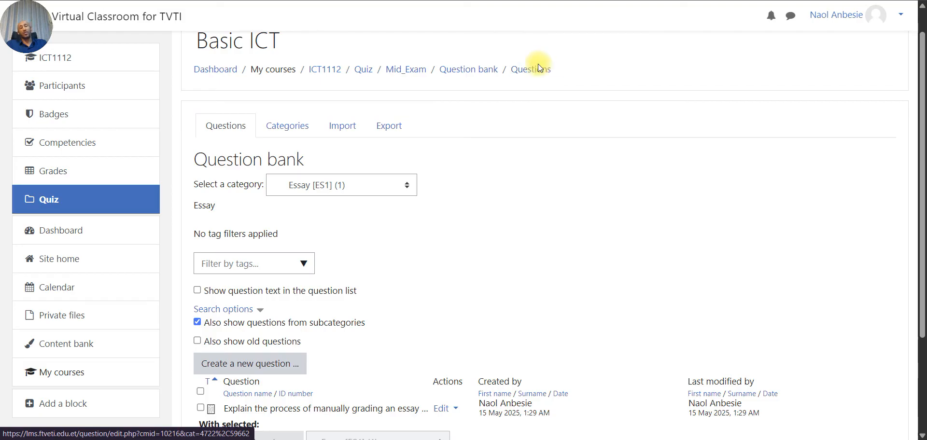
scroll(537, 64, up, 1)
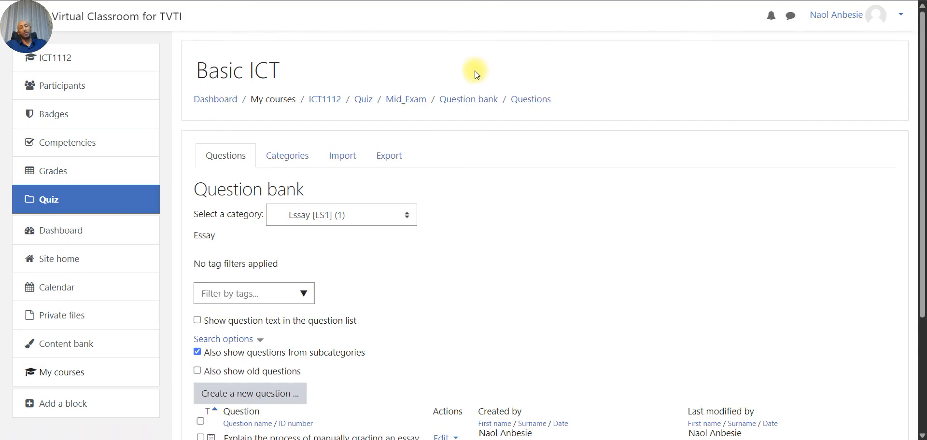
click(531, 102)
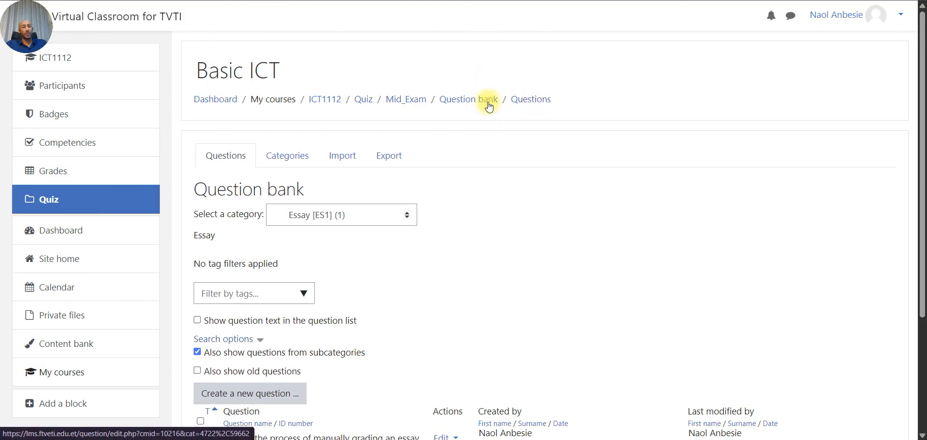
click(418, 104)
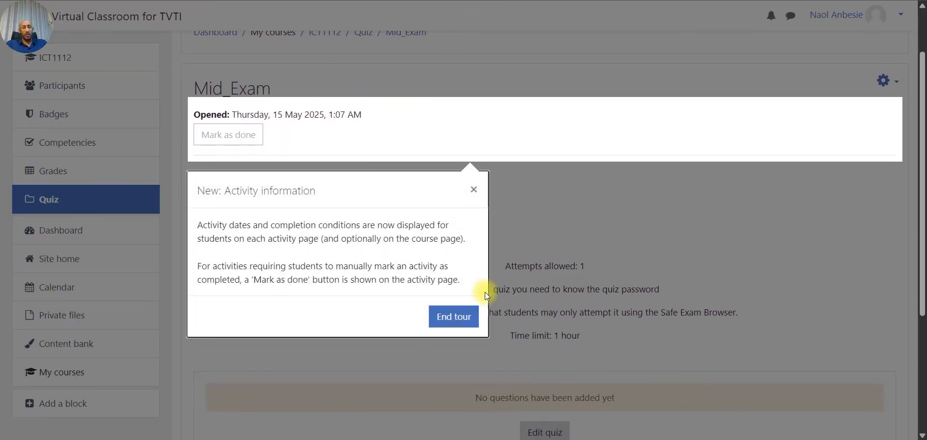
click(453, 317)
scroll(592, 294, down, 3)
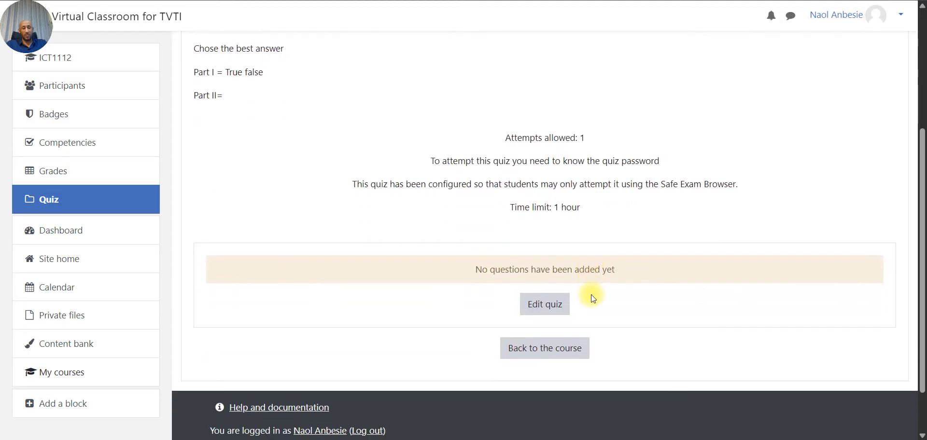
click(535, 311)
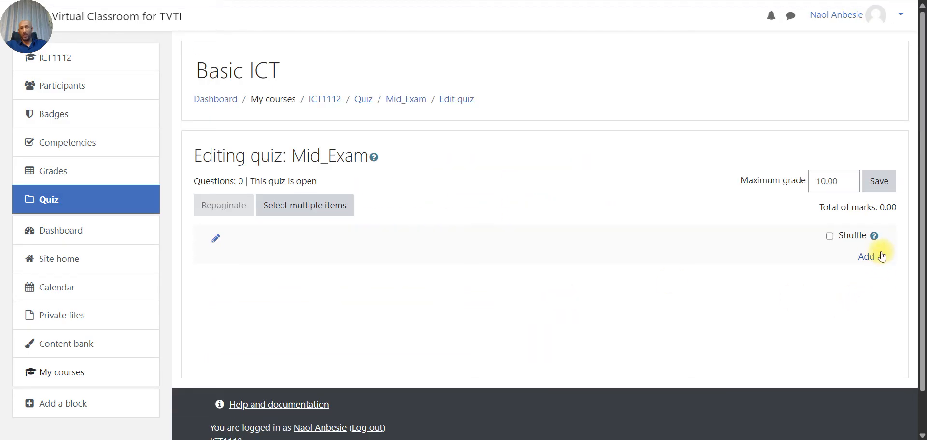
- Add all five true/false questions Q1–Q5 from category TF [TF1] to page 1, totalling 5.00 marks
click(883, 257)
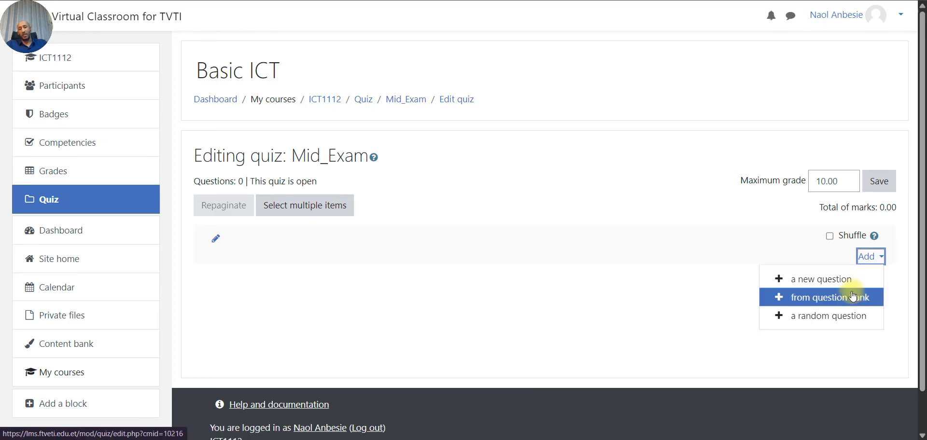
click(812, 301)
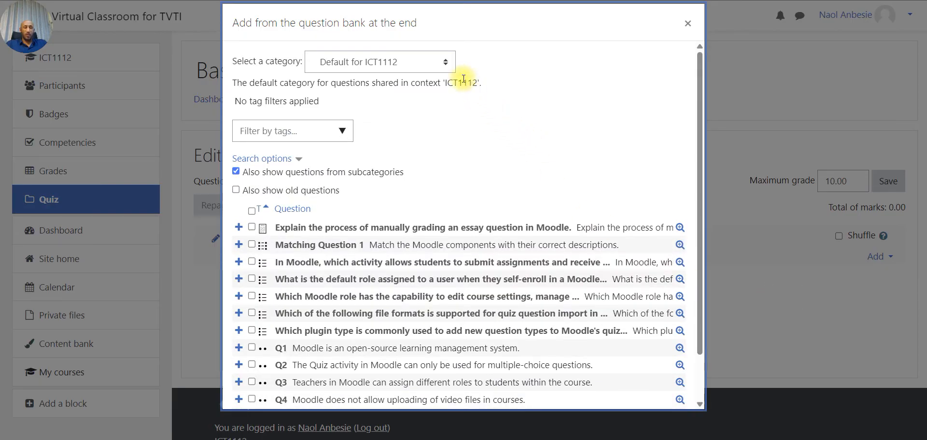
scroll(444, 237, down, 2)
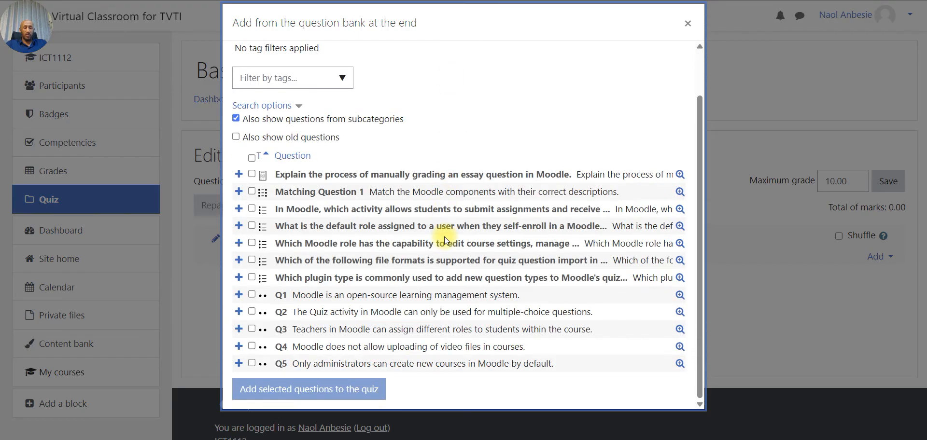
scroll(444, 237, up, 2)
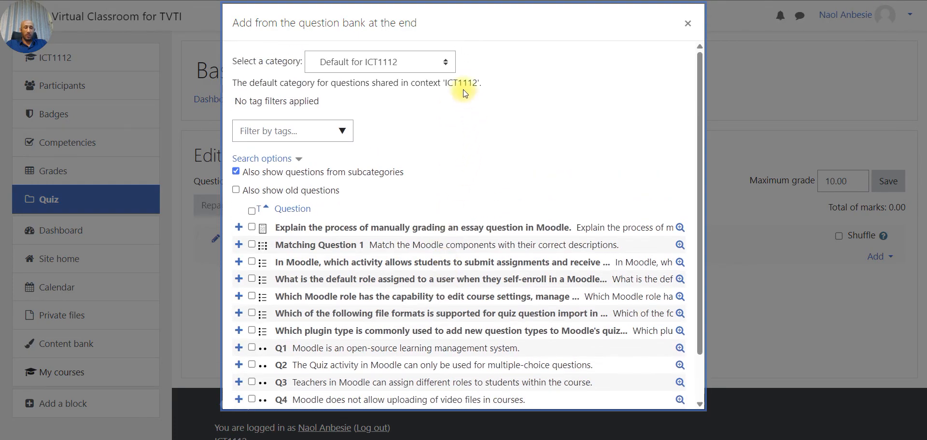
click(445, 66)
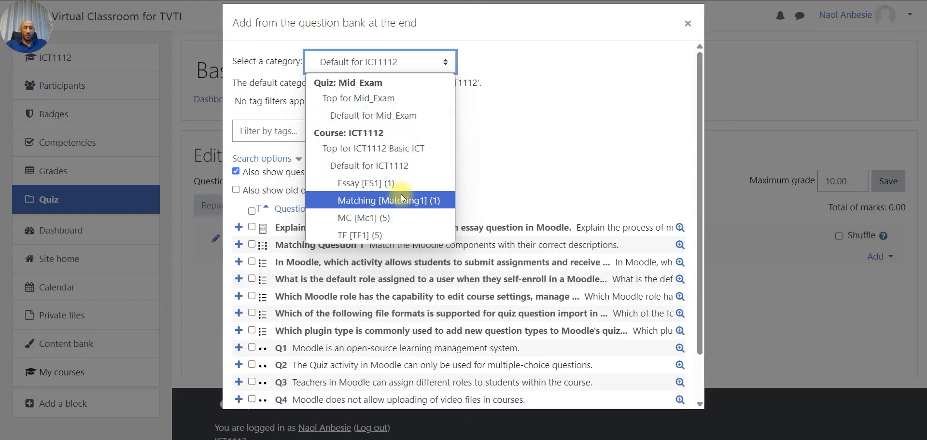
click(383, 233)
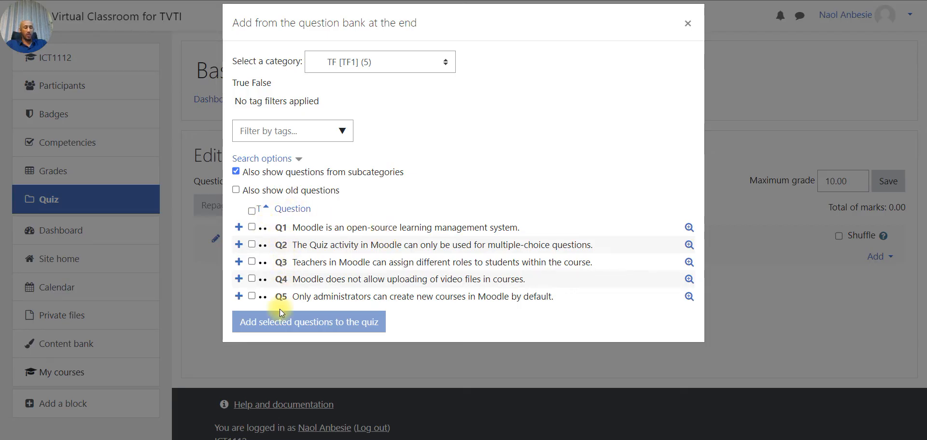
click(252, 228)
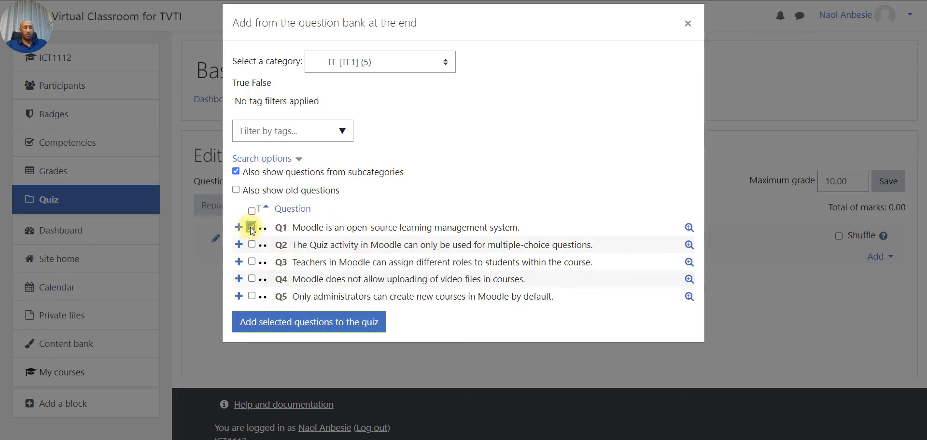
click(251, 211)
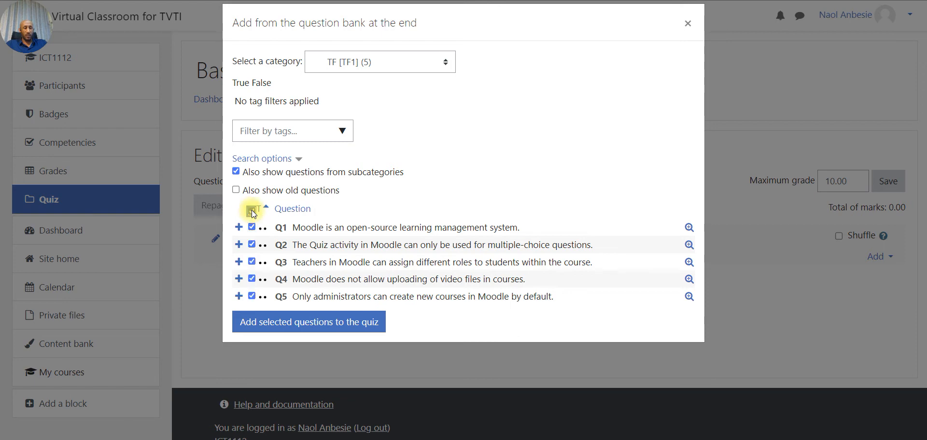
click(285, 326)
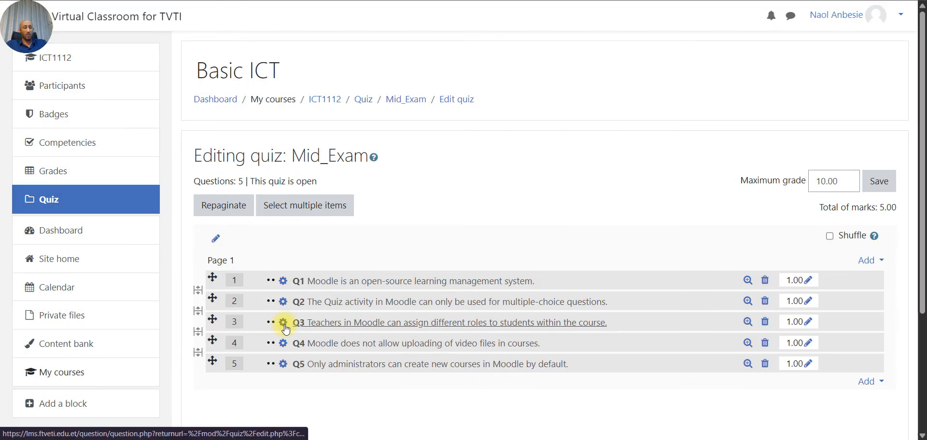
scroll(285, 328, down, 1)
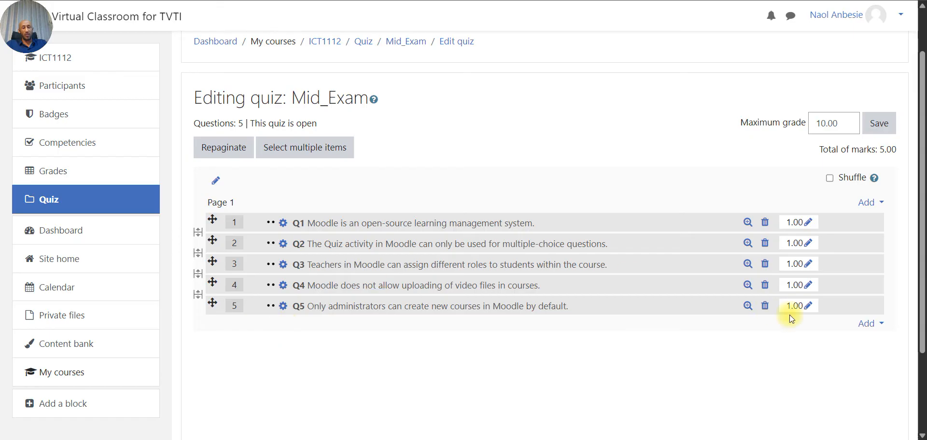
click(883, 331)
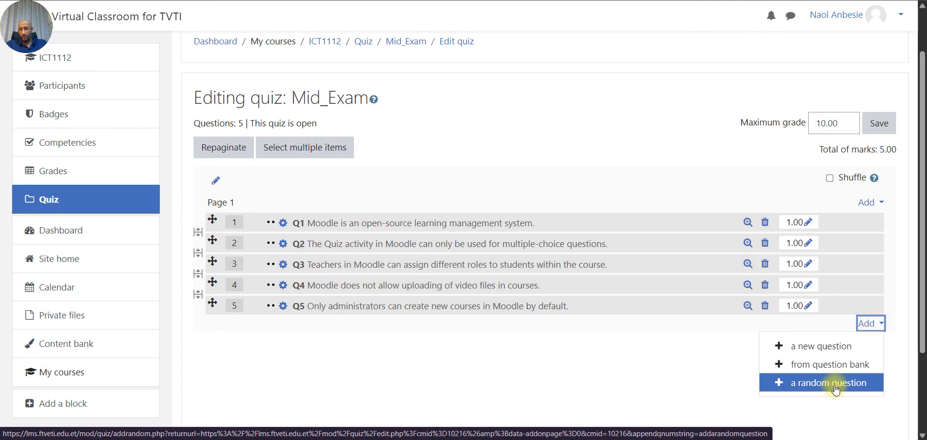
- Add all five MC [Mc1] multiple-choice questions as questions 6–10, bringing the quiz to 10.00 marks
click(857, 2)
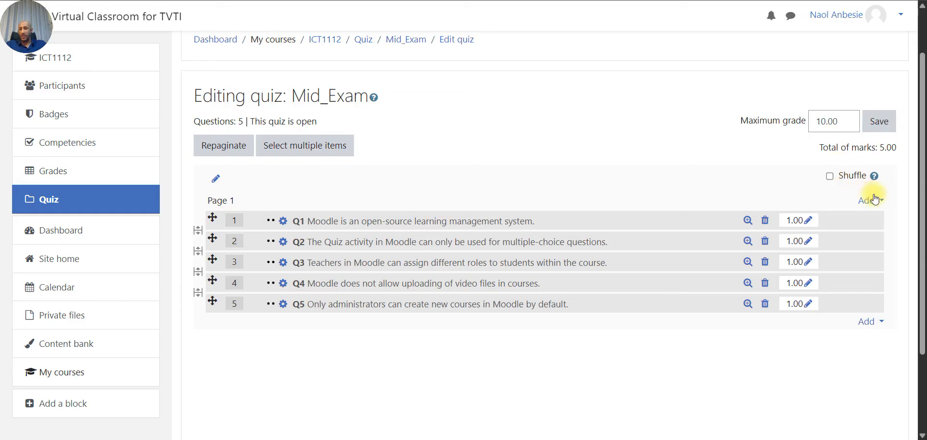
click(874, 321)
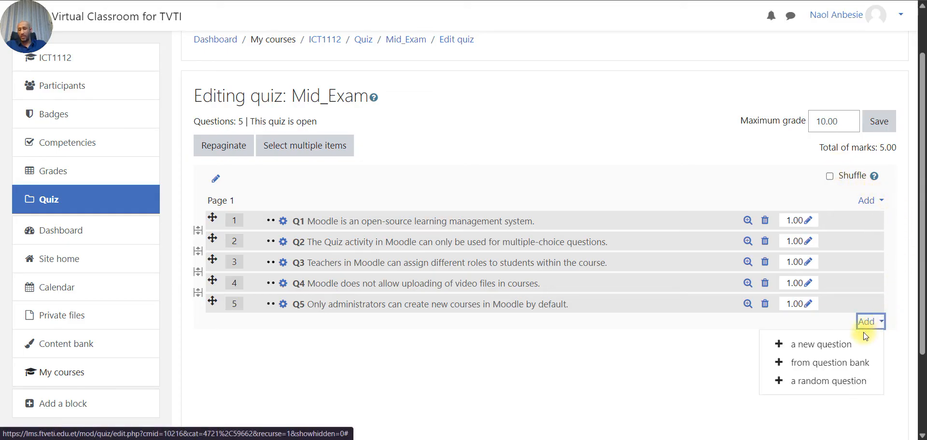
click(877, 362)
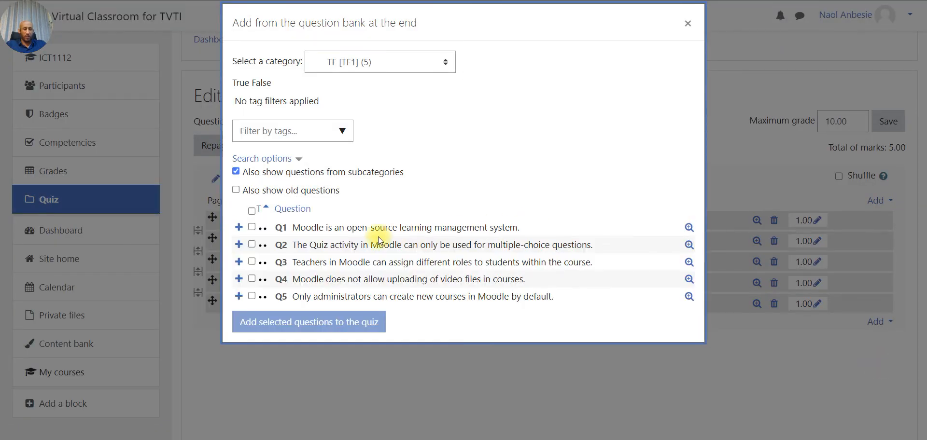
click(450, 66)
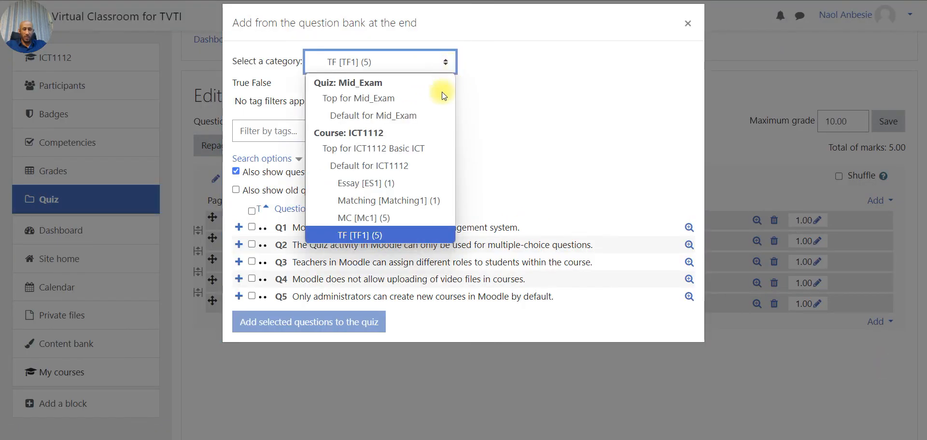
click(370, 217)
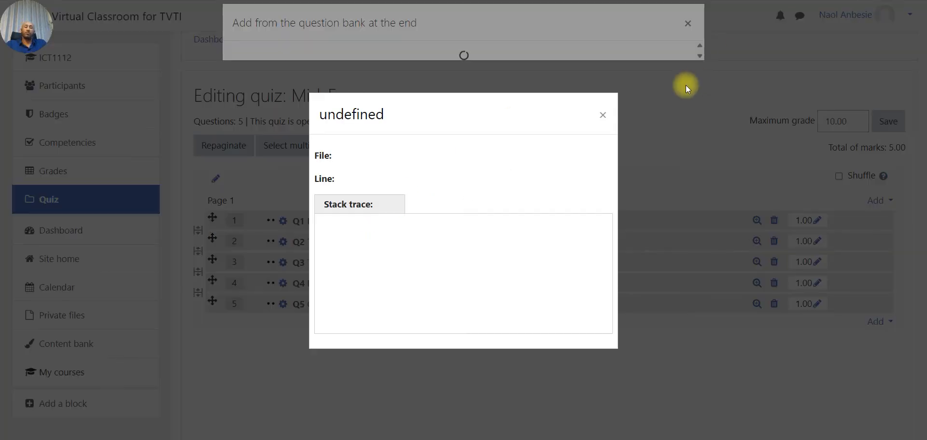
click(597, 118)
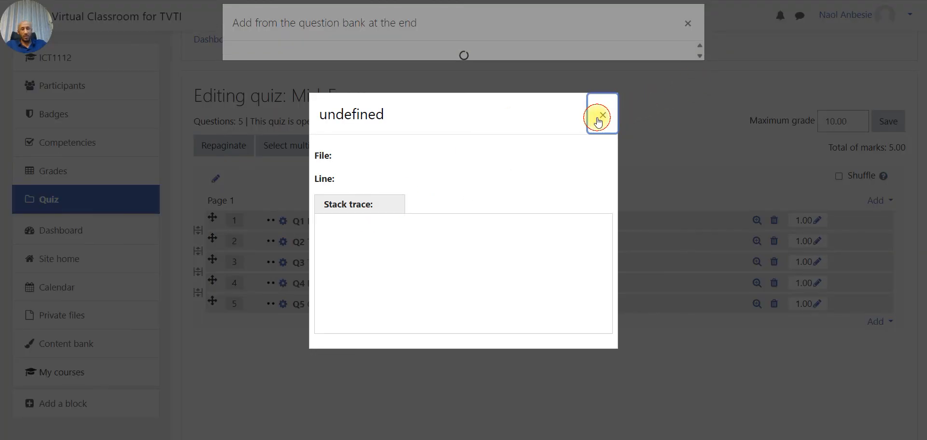
click(599, 117)
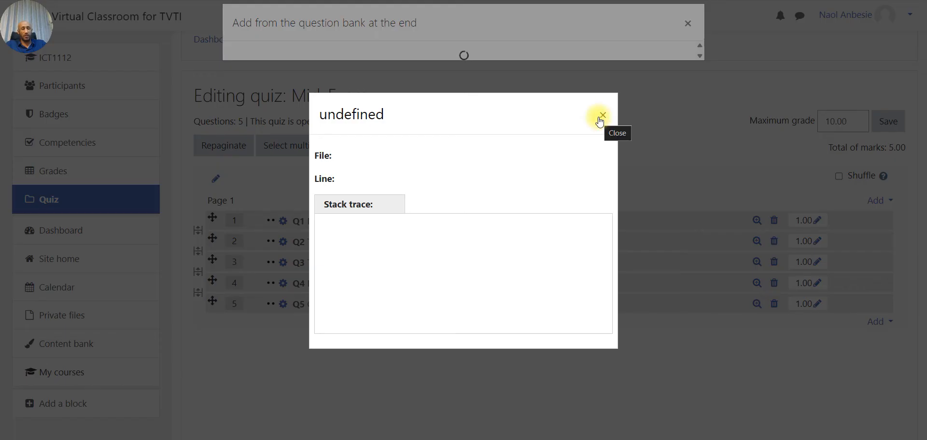
click(603, 116)
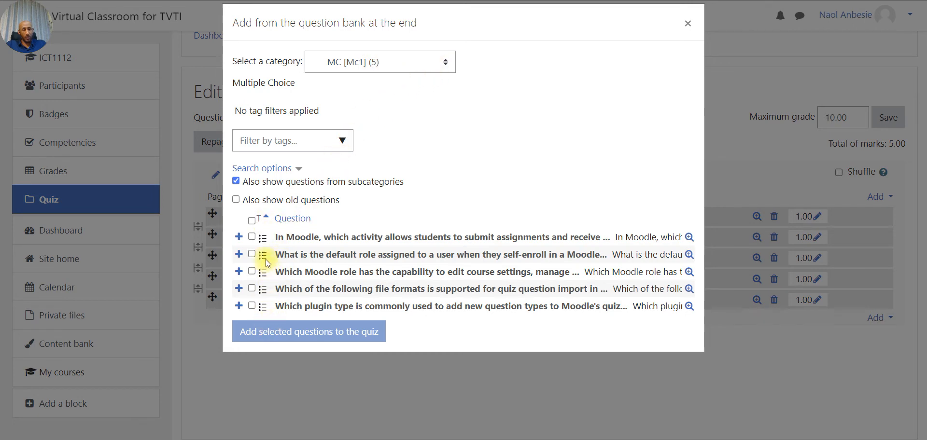
click(252, 221)
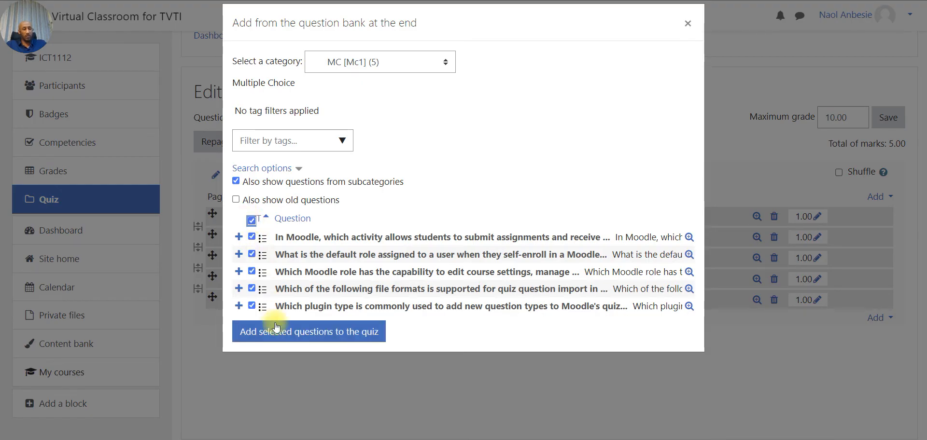
click(278, 338)
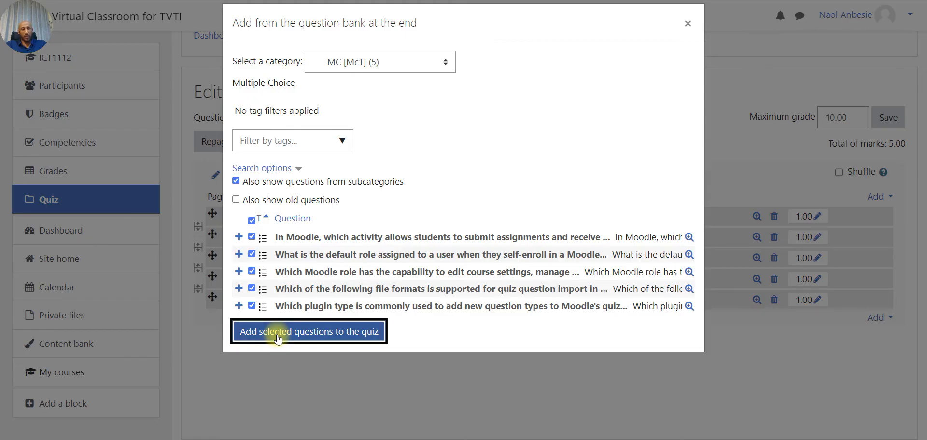
scroll(652, 323, down, 3)
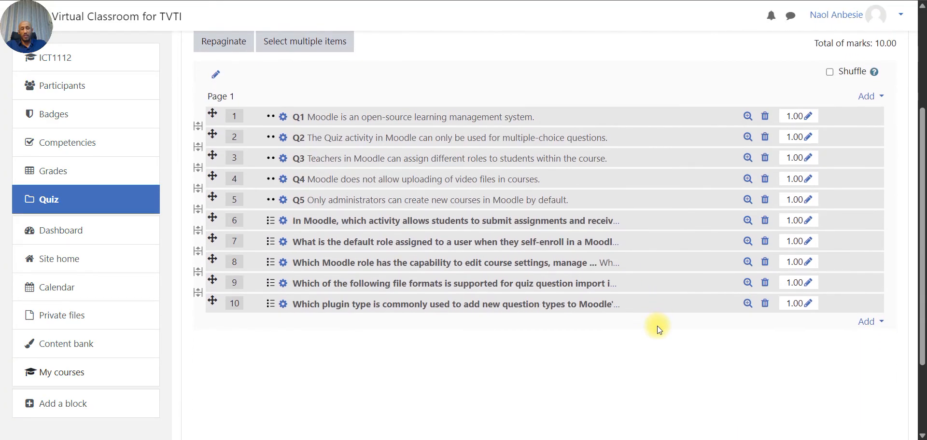
scroll(661, 254, up, 1)
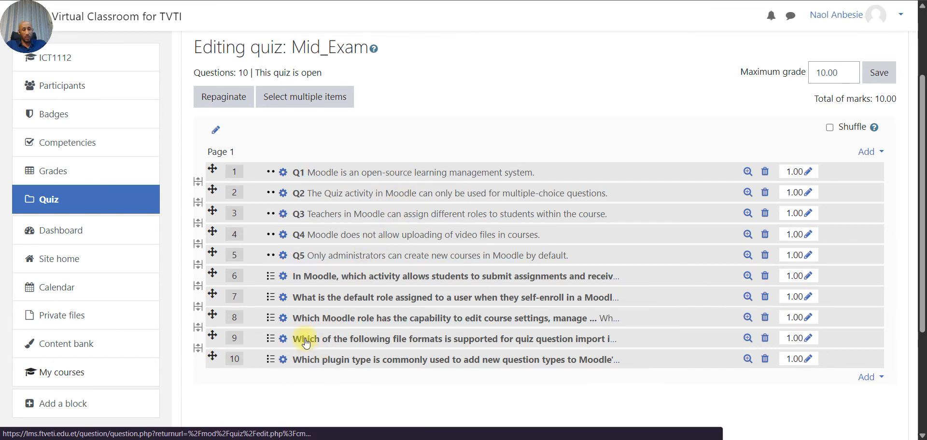
click(198, 272)
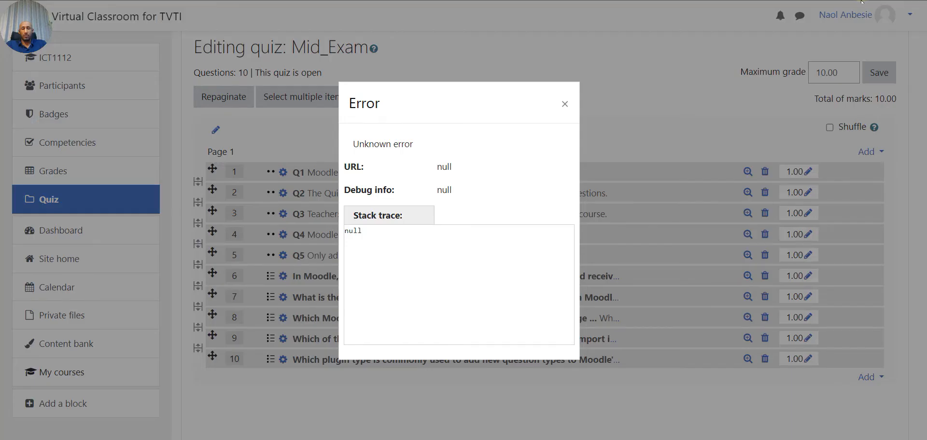
click(565, 104)
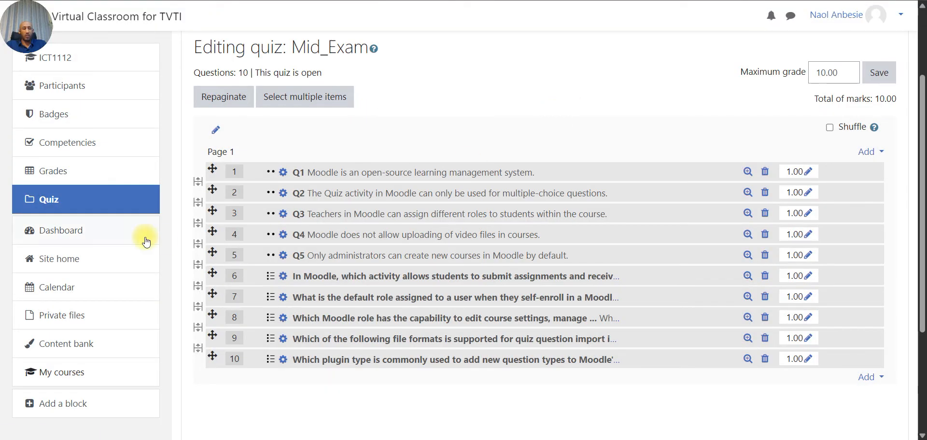
- Insert a page break after question 5 and add a 'New heading' section above Page 2
click(198, 264)
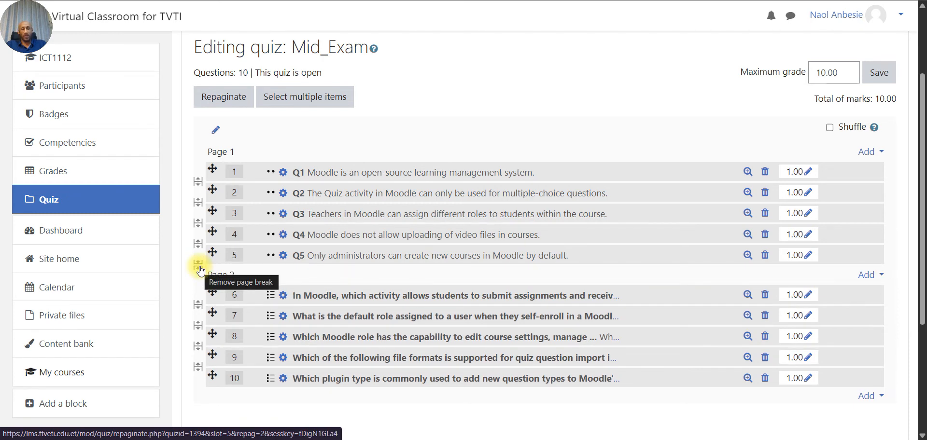
click(882, 279)
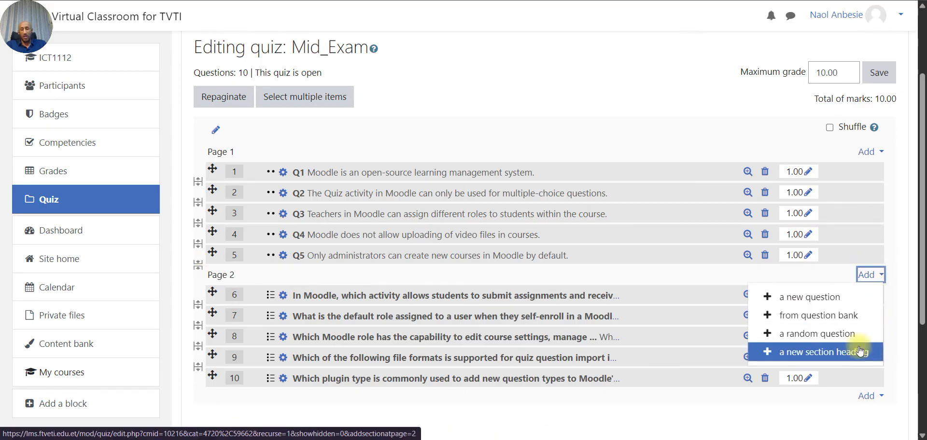
click(815, 358)
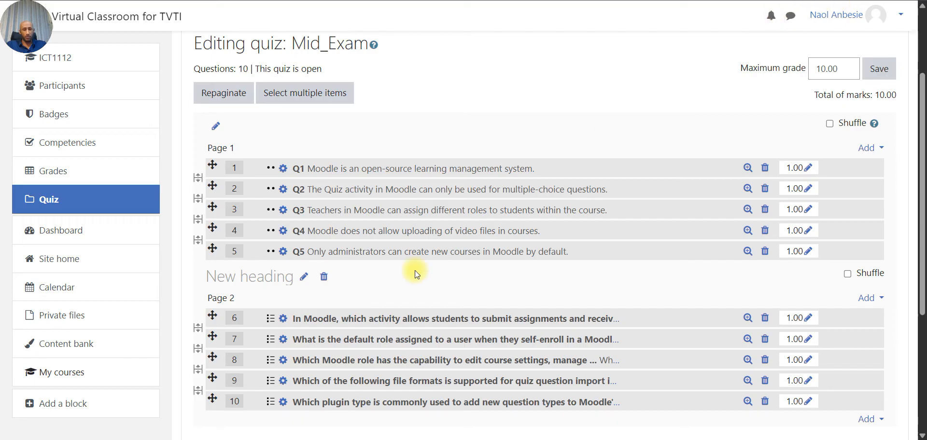
- Rename the Page 2 section heading to 'Matching partII'
click(303, 277)
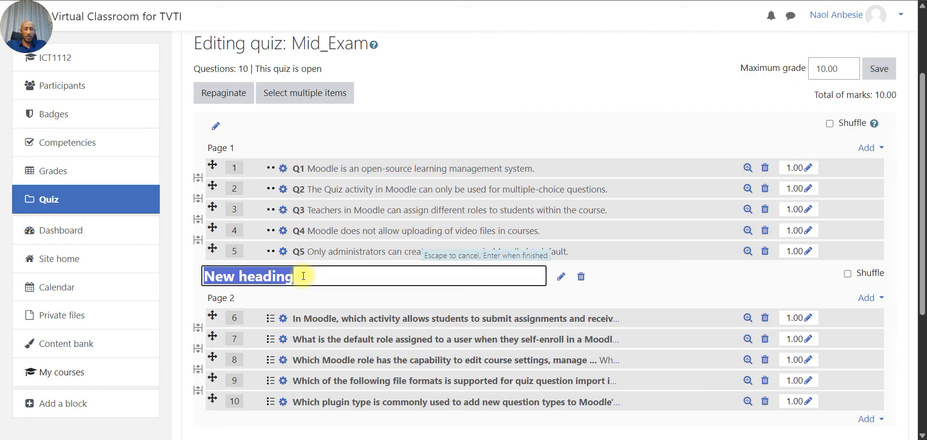
text(Matching )
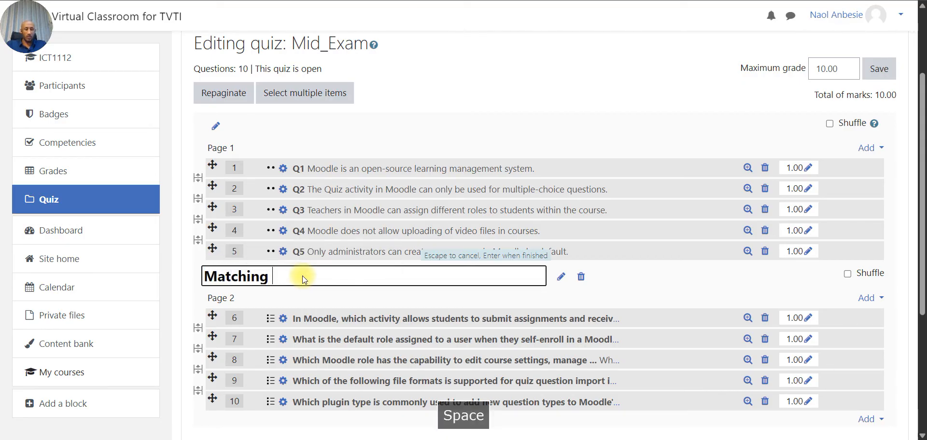
text(PI)
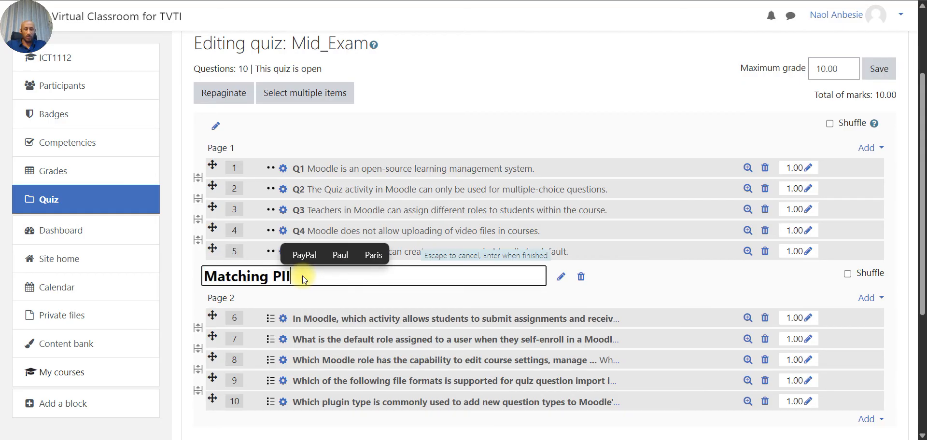
key(BackSpace)
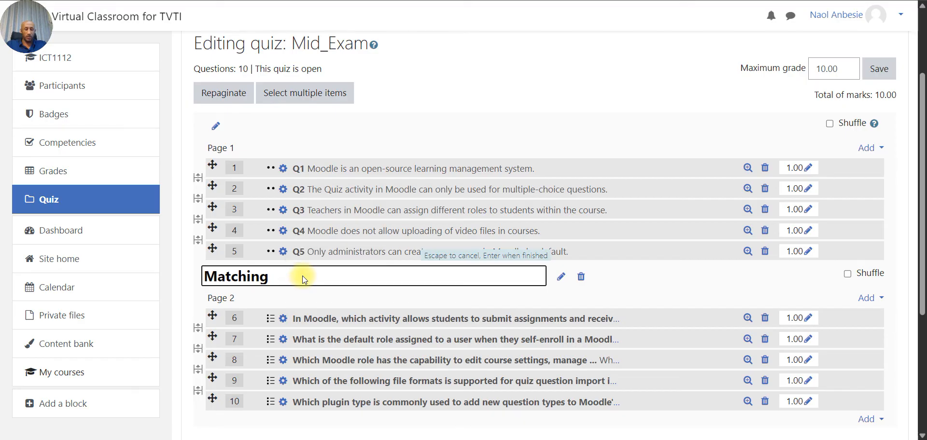
text(partII)
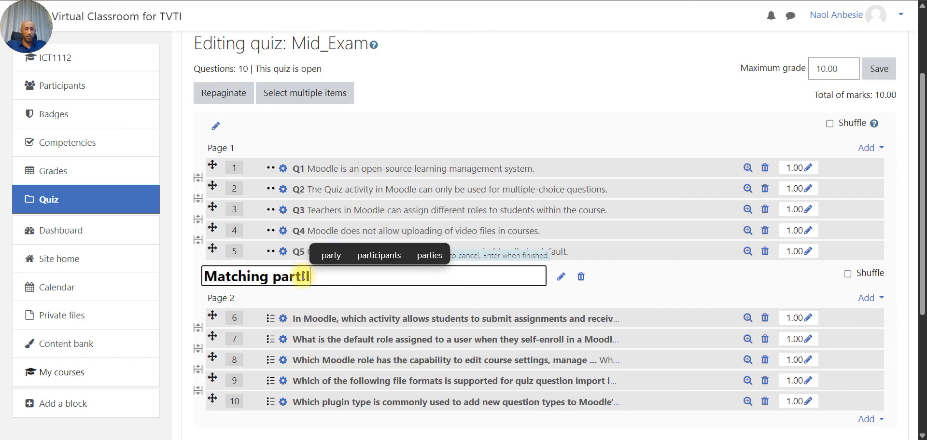
key(Return)
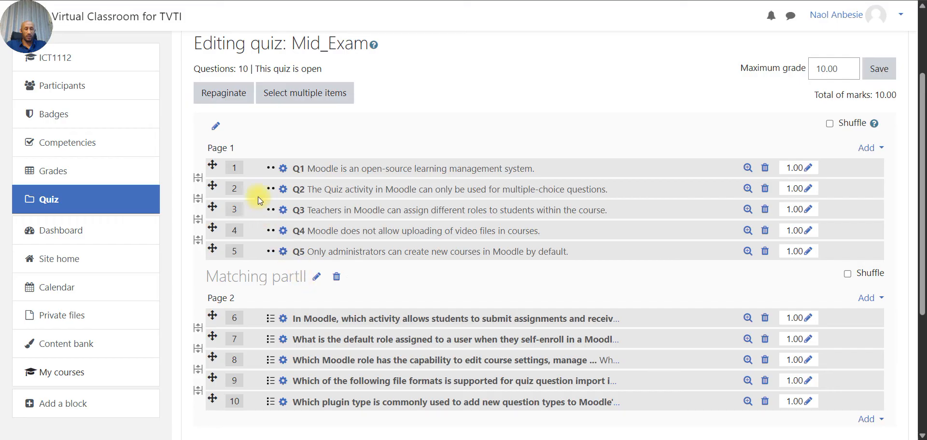
- Rename the first section heading to 'True or False Part I'
click(216, 128)
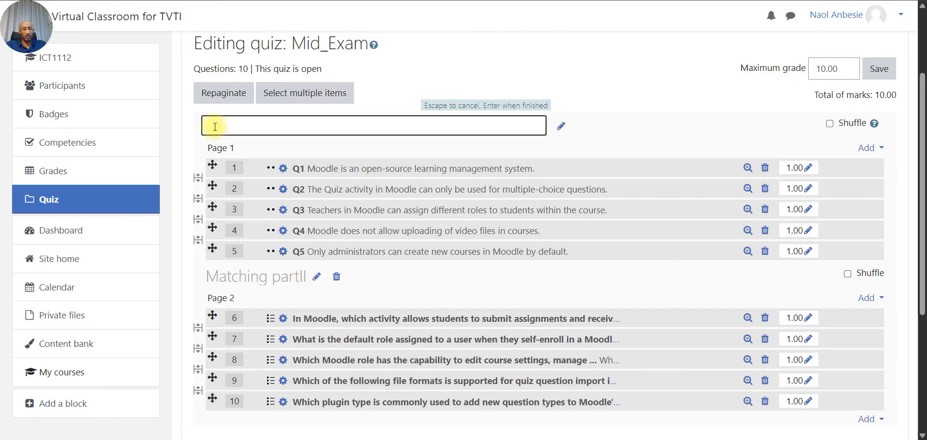
text(True Fa)
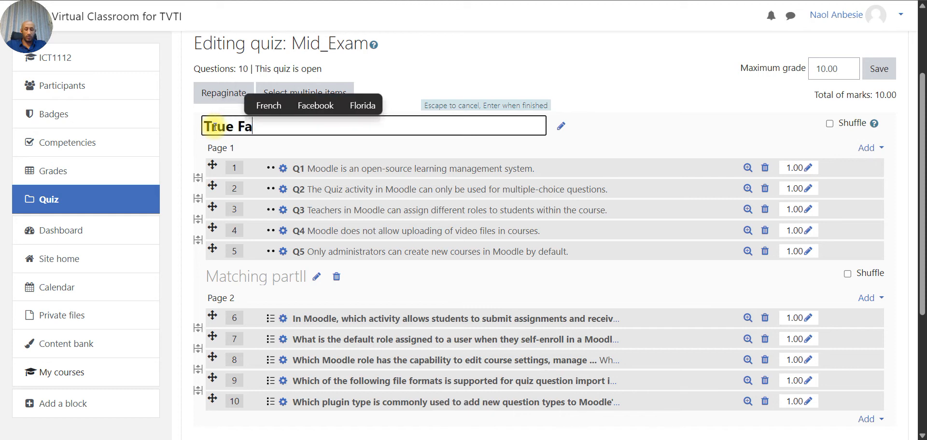
text(lse)
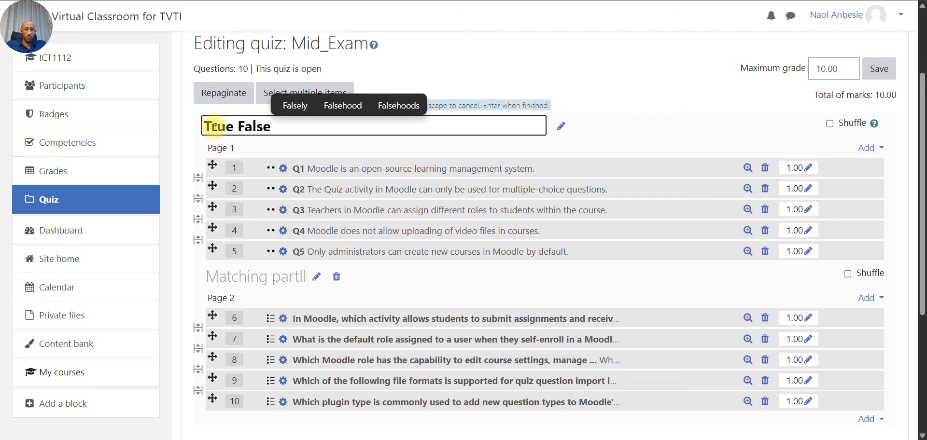
text( Part)
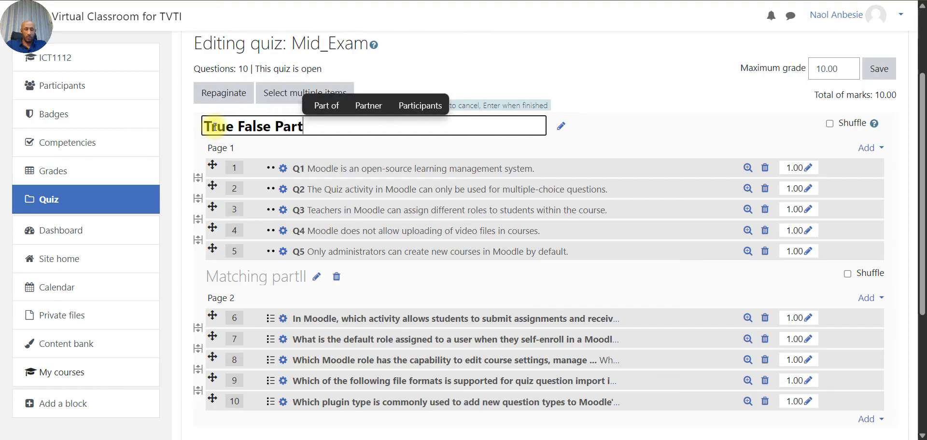
text( I)
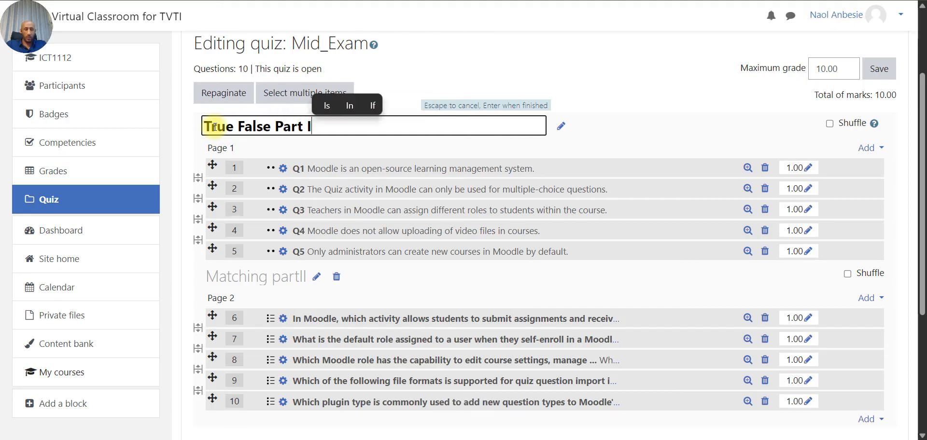
click(241, 126)
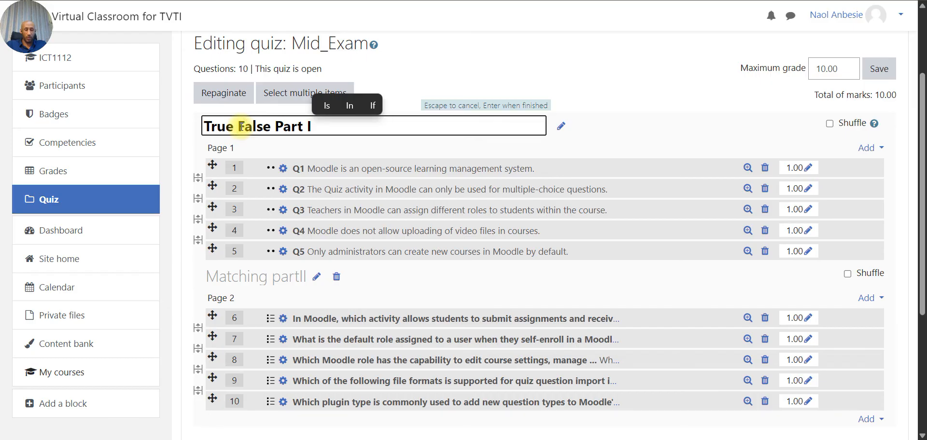
text(or)
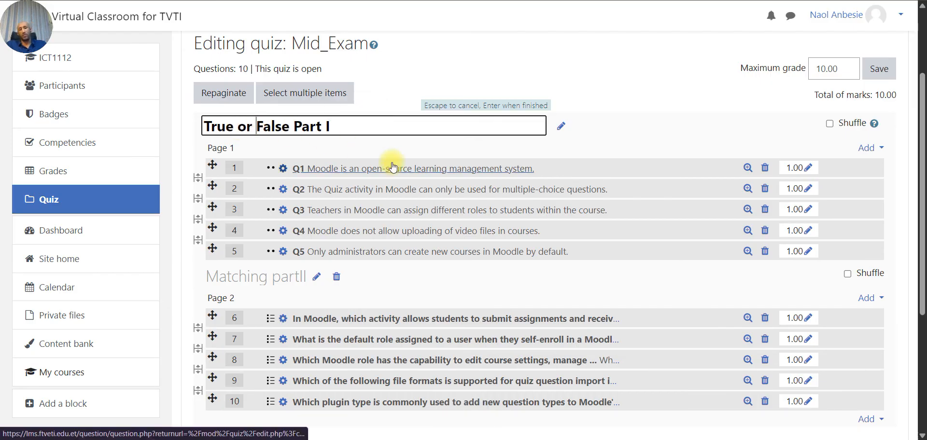
key(Return)
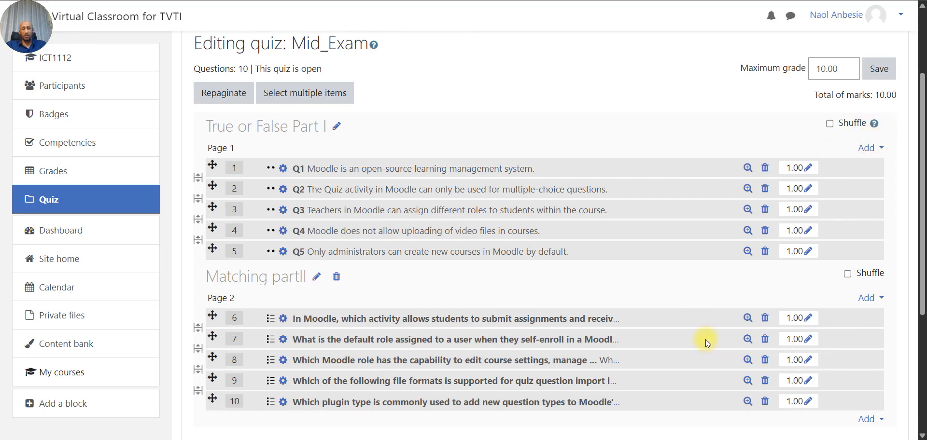
- Bring up the 'Add from the question bank at the end' dialog for the quiz
scroll(706, 340, down, 1)
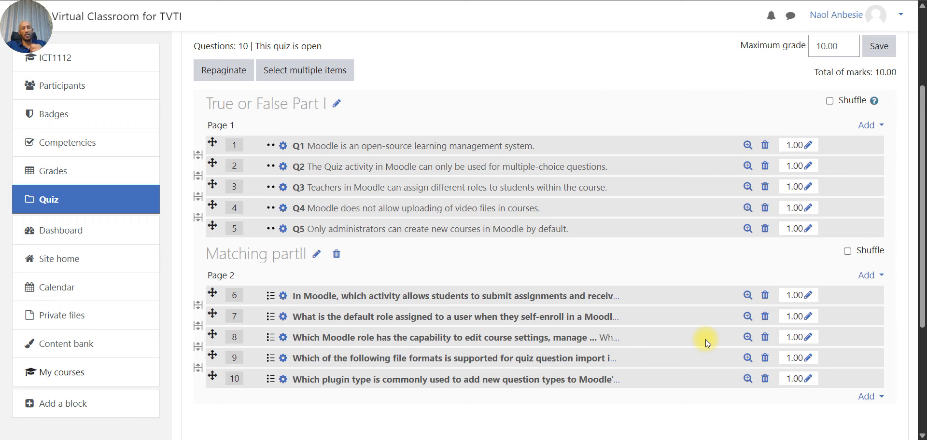
scroll(705, 339, up, 1)
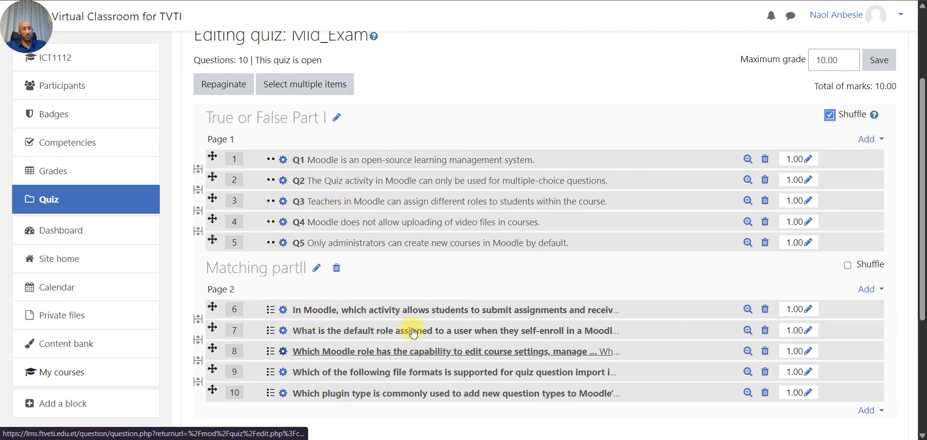
scroll(372, 316, down, 2)
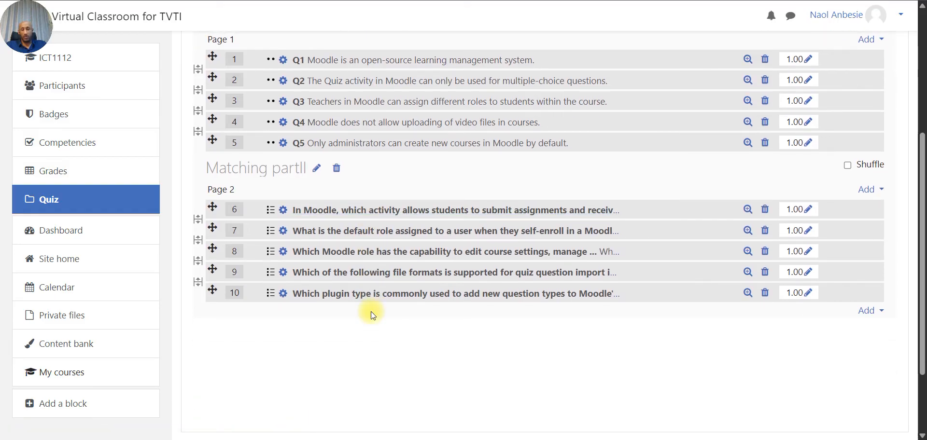
scroll(370, 311, up, 1)
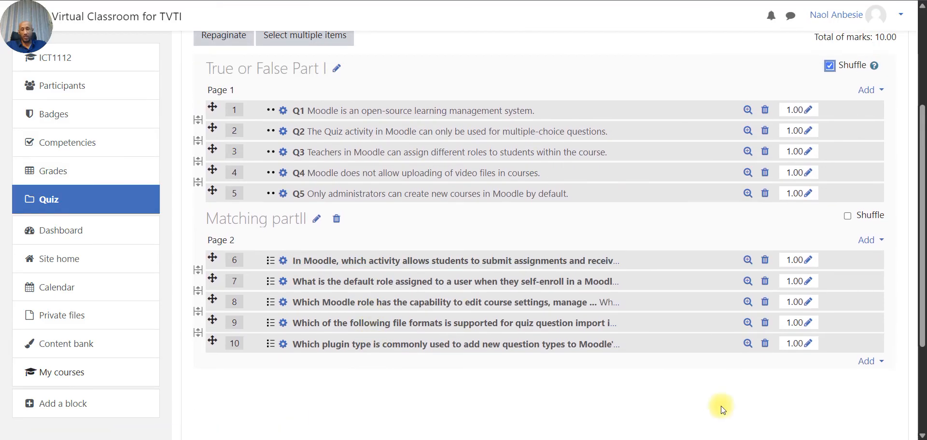
click(881, 366)
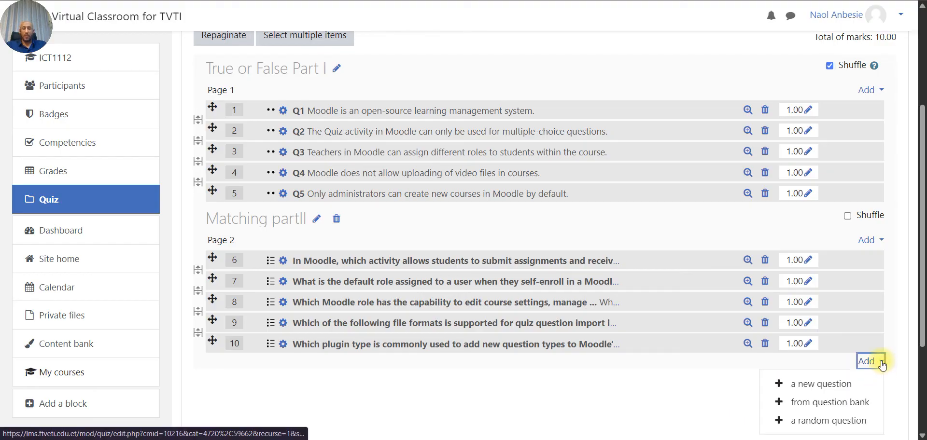
click(866, 403)
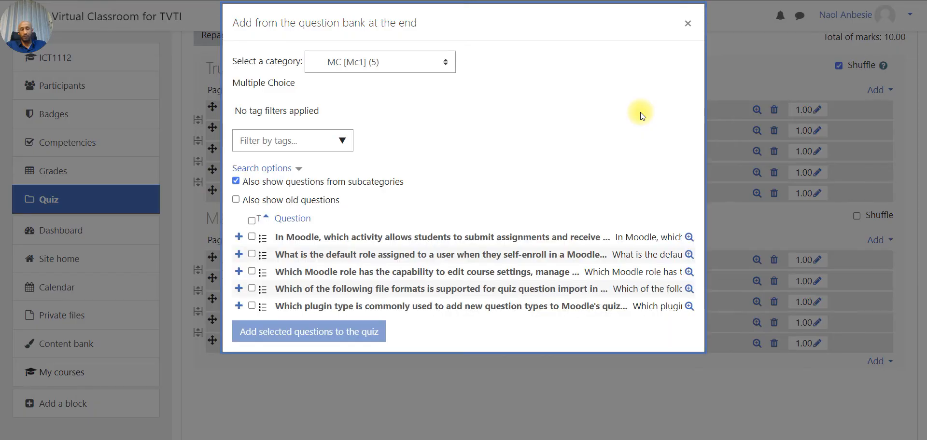
- Add Matching Question 1 from the Matching [Matching1] category as question 11
click(448, 68)
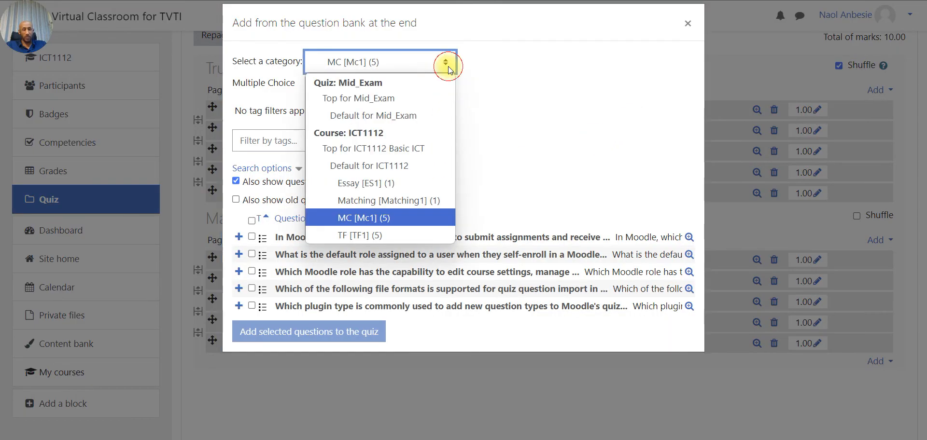
click(410, 199)
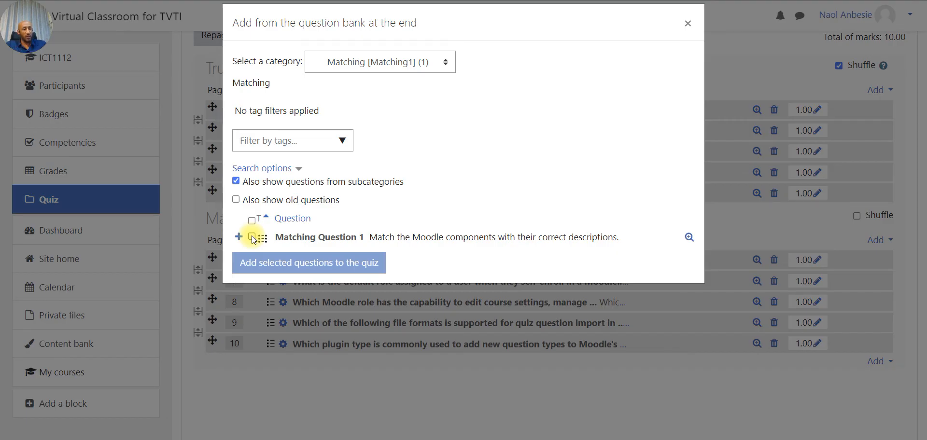
click(251, 237)
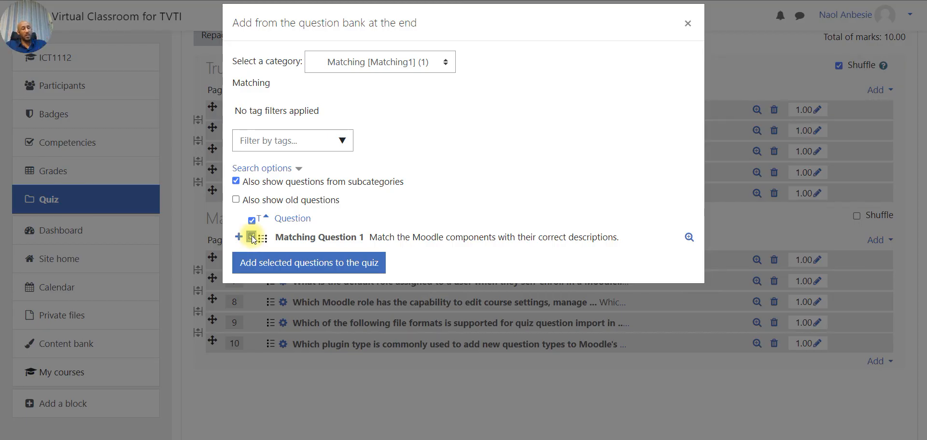
click(269, 264)
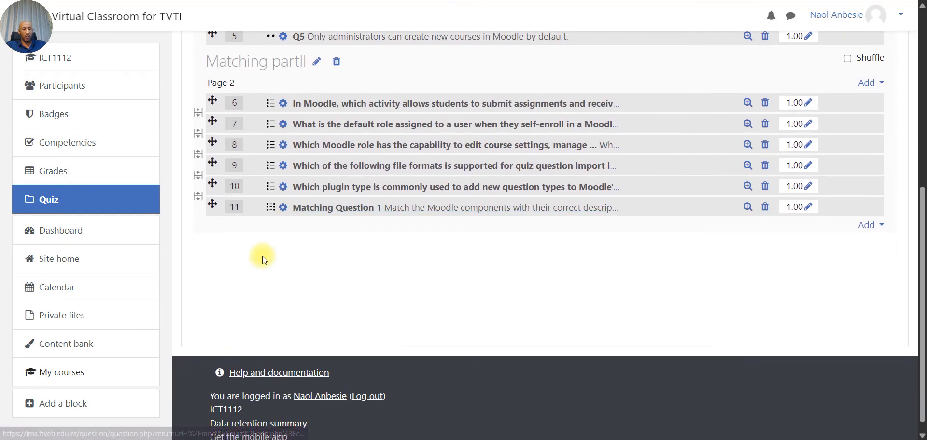
- Move Matching Question 1 onto its own Page 3 and add a new section heading above it
click(199, 198)
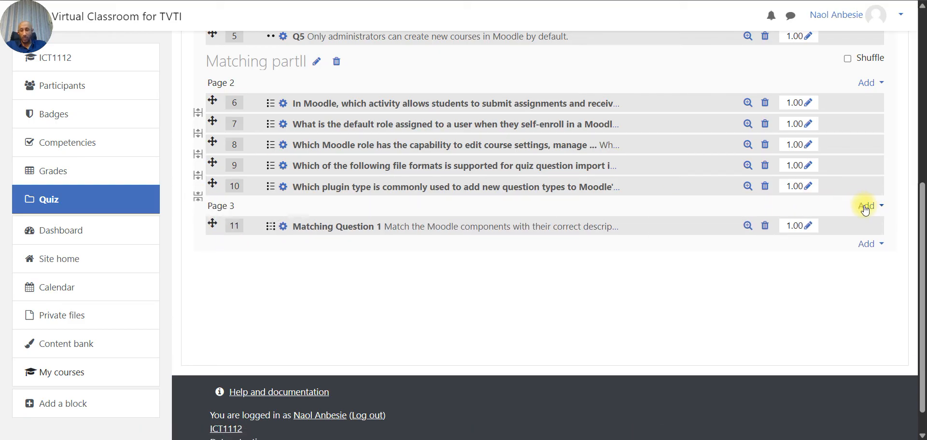
click(880, 207)
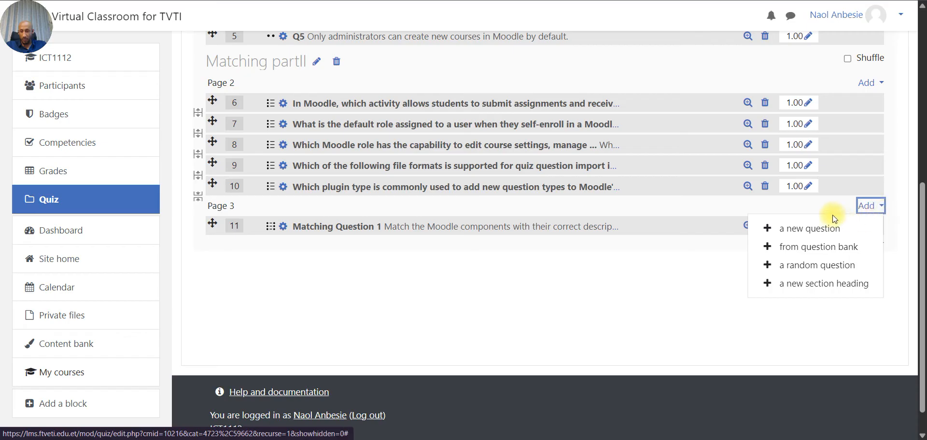
click(826, 285)
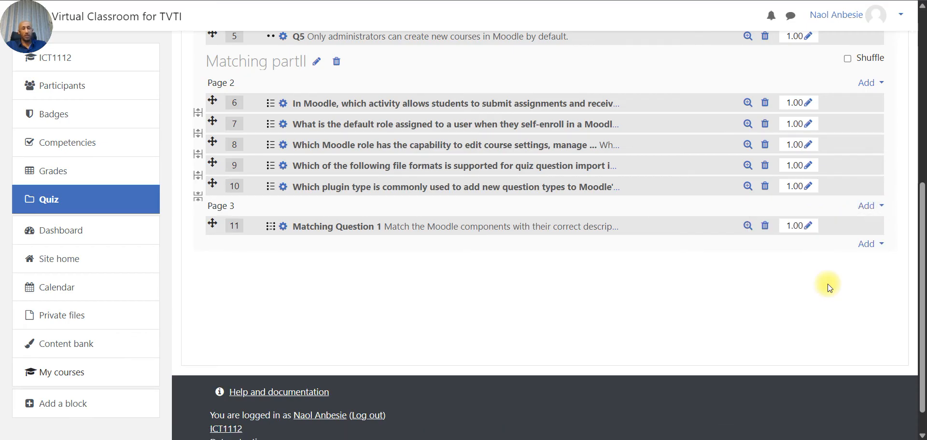
scroll(502, 309, down, 7)
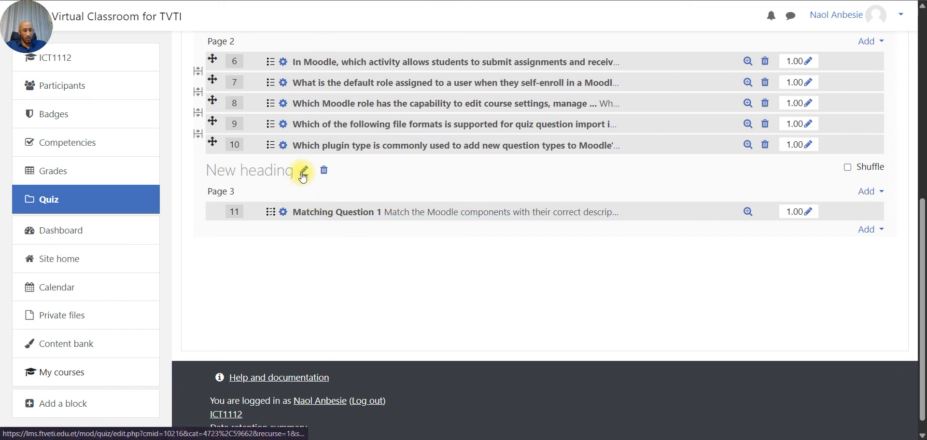
- Rename the new Page 3 section heading to 'Matching Part III'
click(304, 170)
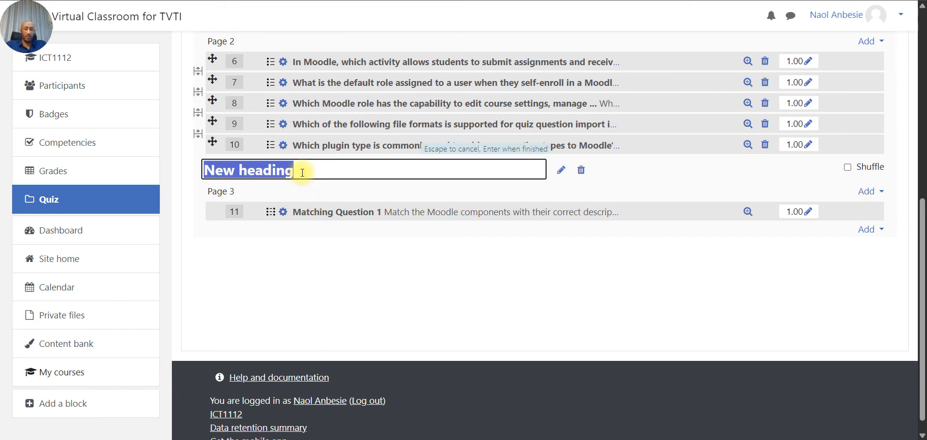
text(Matchin)
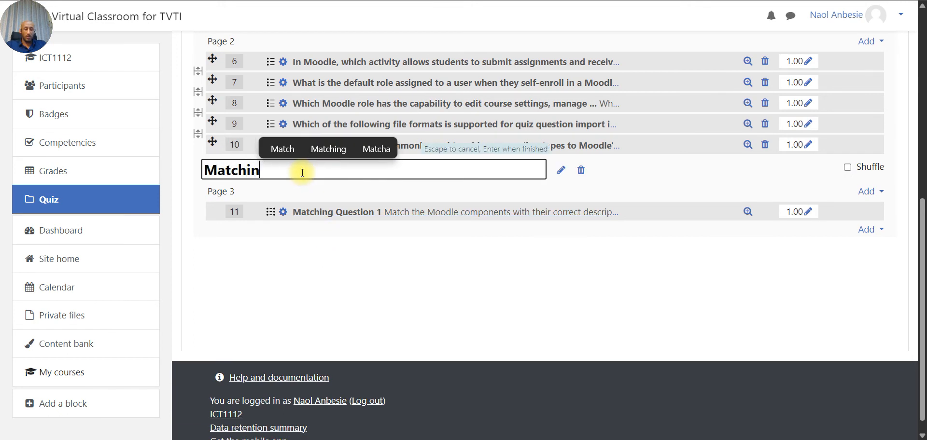
text(g P)
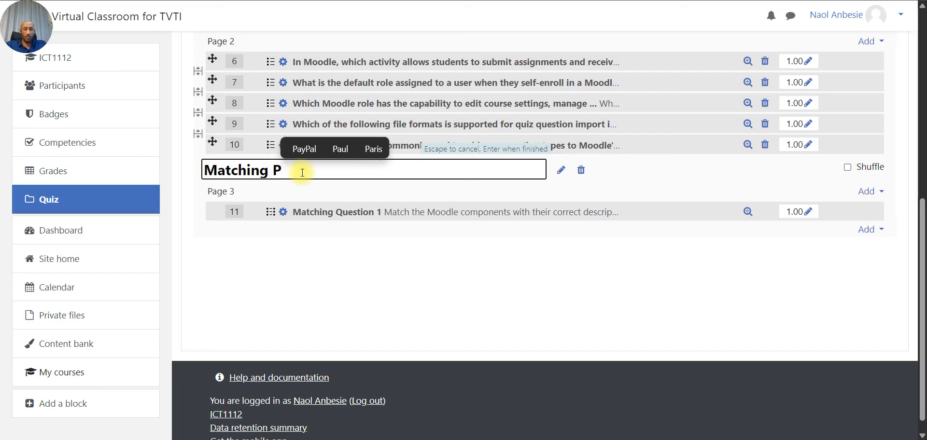
text(art III)
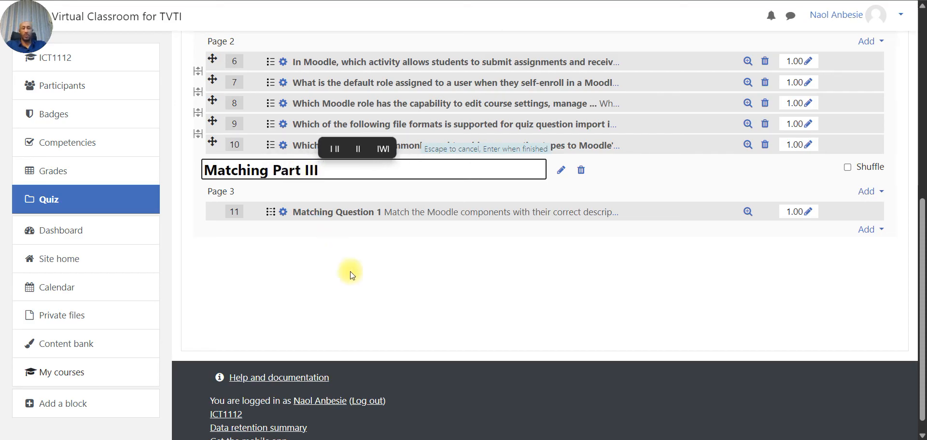
key(Escape)
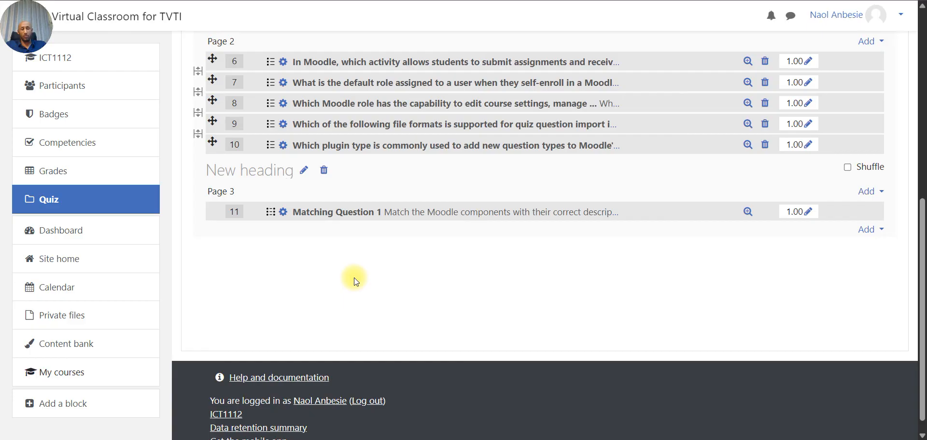
click(306, 170)
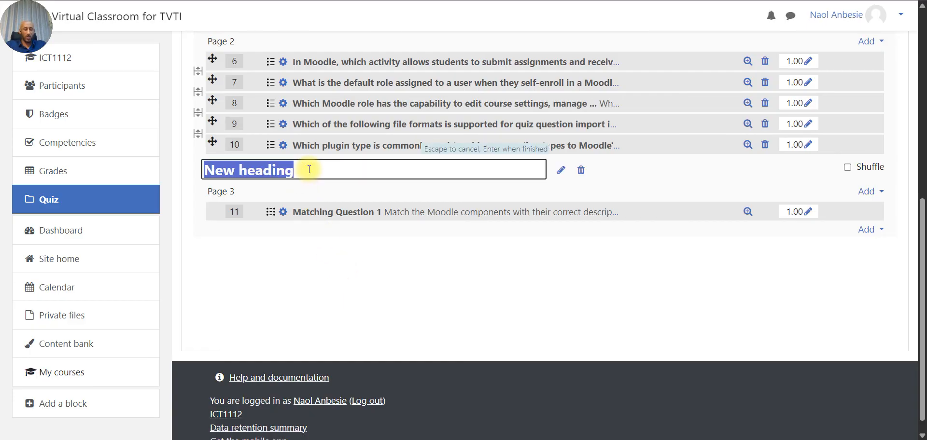
text(Matching )
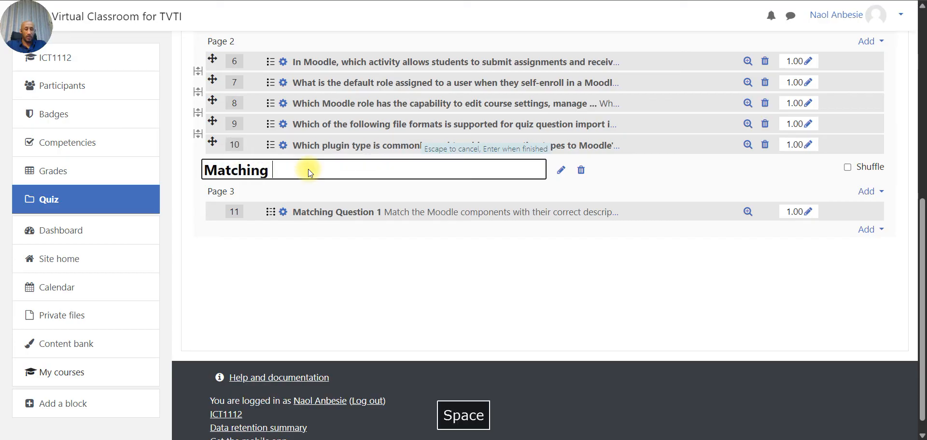
text(Pa)
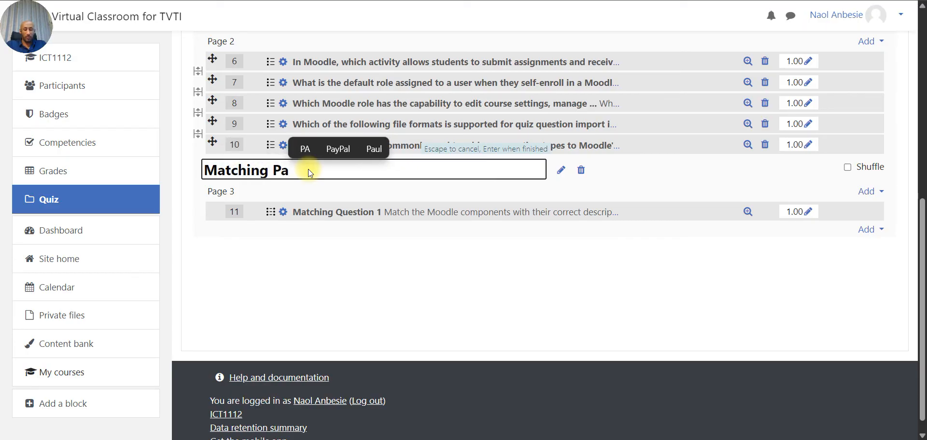
text(rt )
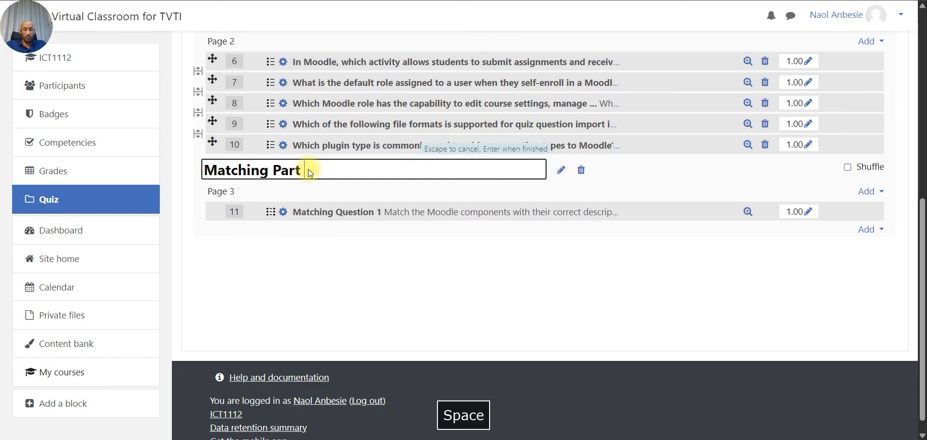
text(III)
key(Return)
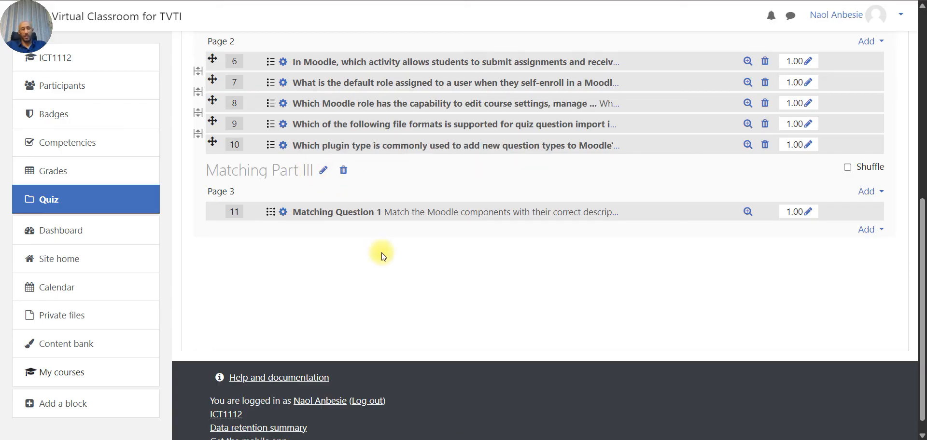
scroll(380, 254, down, 1)
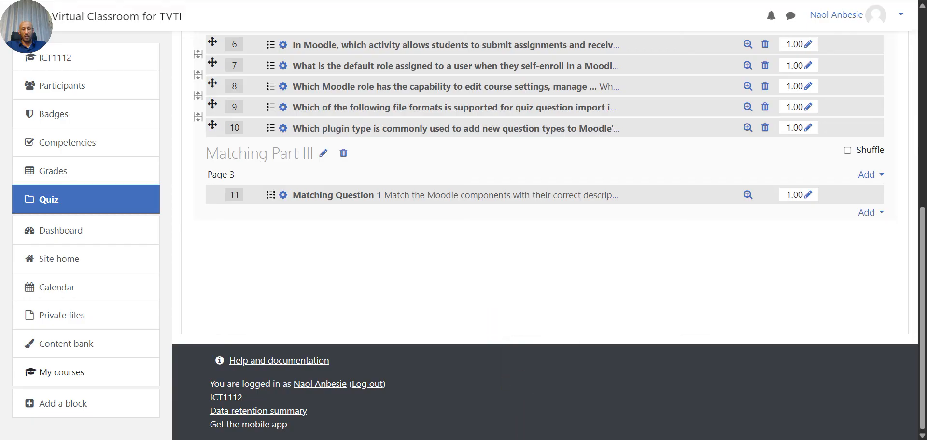
click(541, 439)
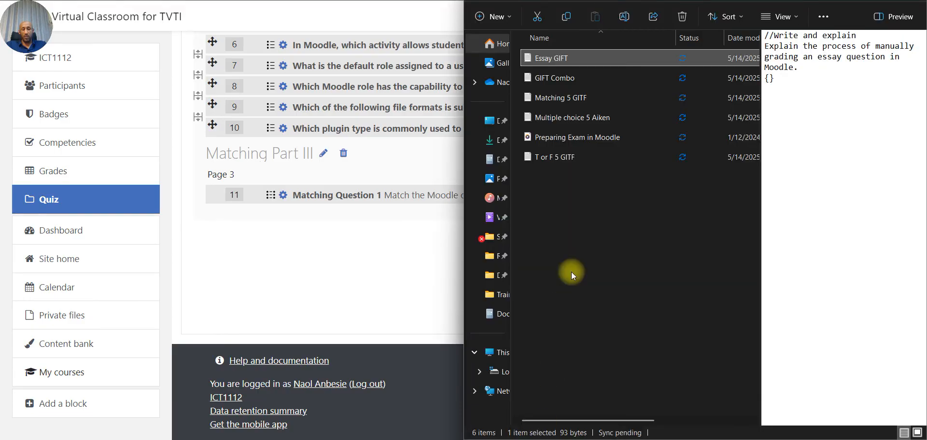
double_click(569, 101)
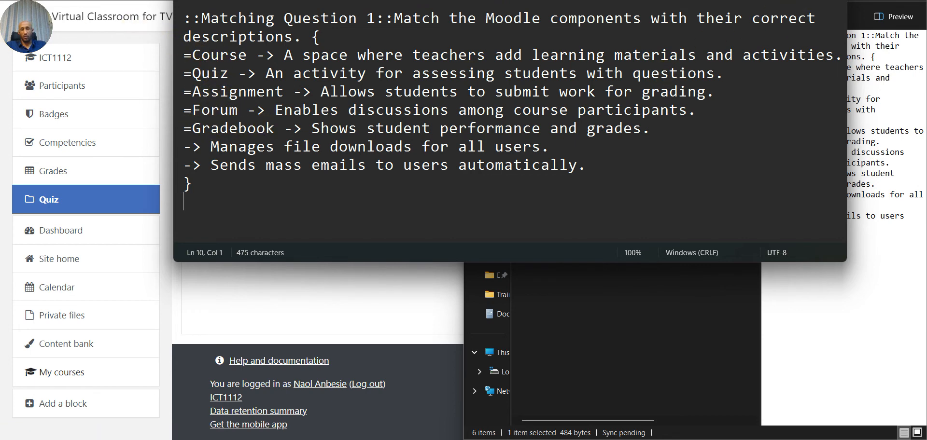
click(833, 1)
click(313, 248)
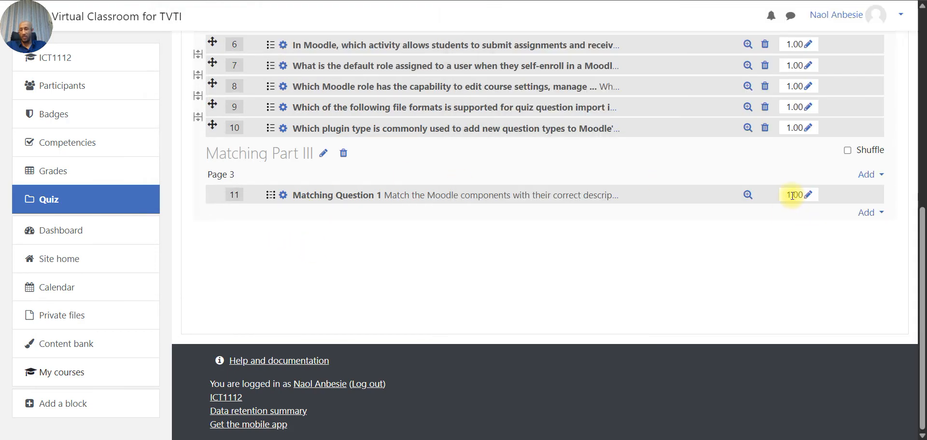
- Change question 11 (Matching Question 1) from 1.00 to 5.00 marks
click(808, 197)
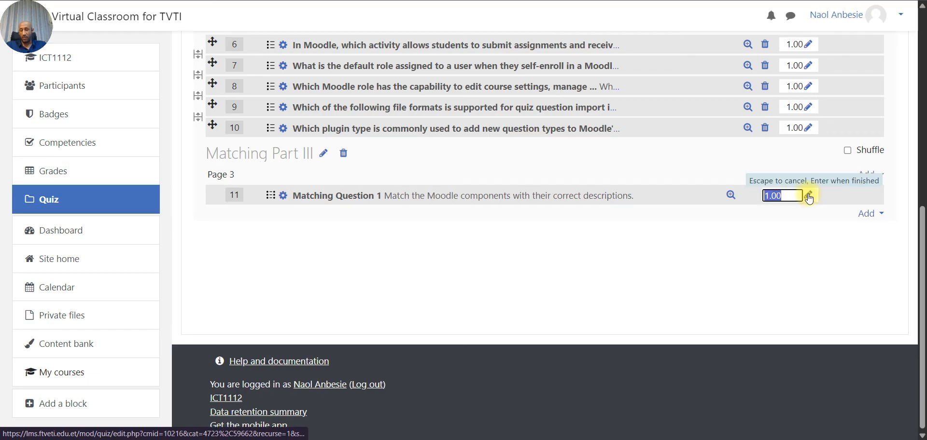
click(768, 196)
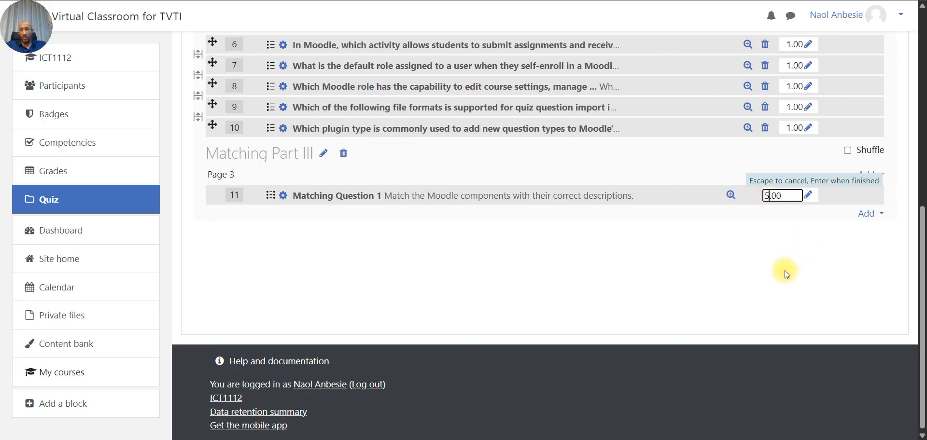
key(Return)
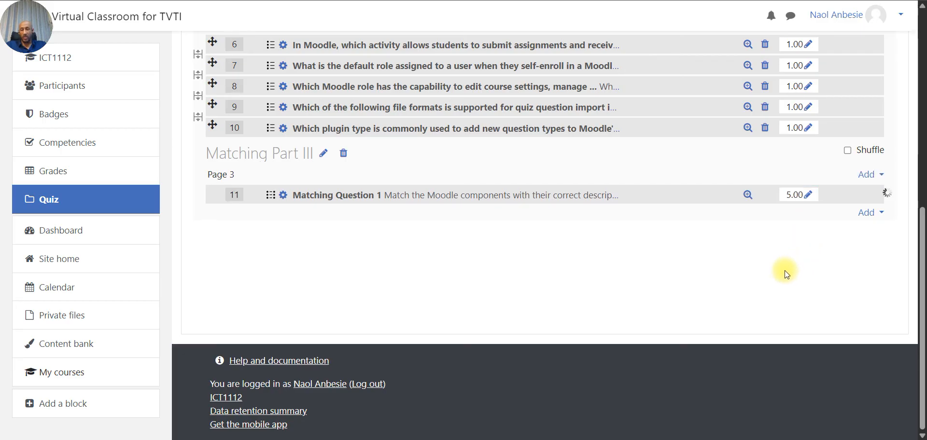
scroll(784, 270, up, 2)
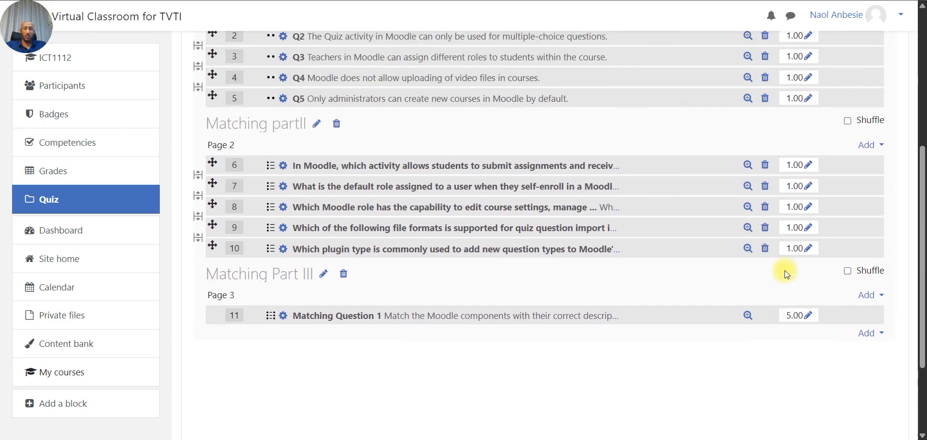
scroll(784, 270, down, 1)
click(880, 322)
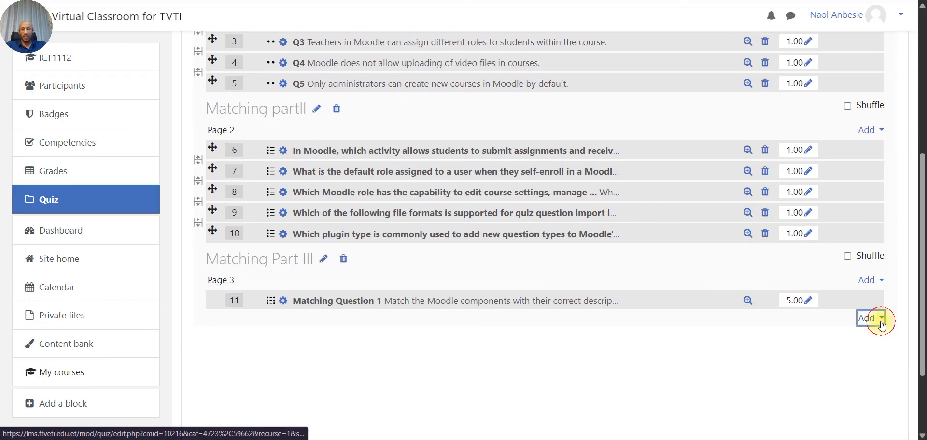
scroll(880, 320, down, 2)
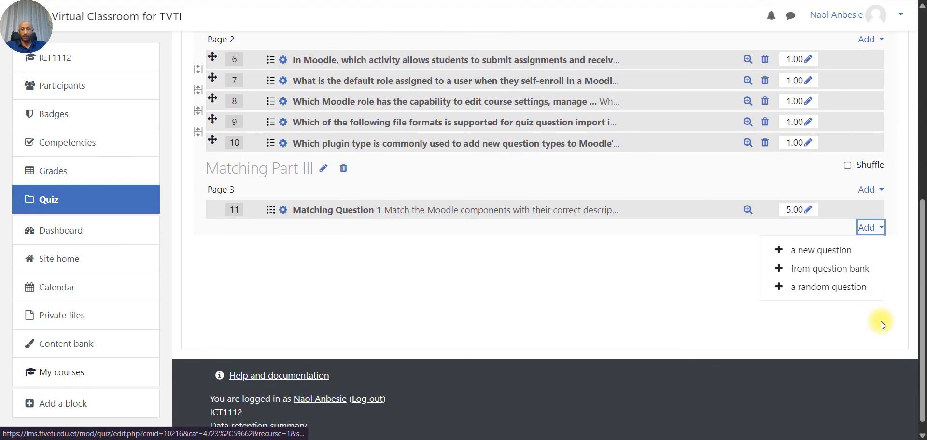
- Add the Essay [ES1] essay-grading question as question 12, resending after the connection failure
click(835, 270)
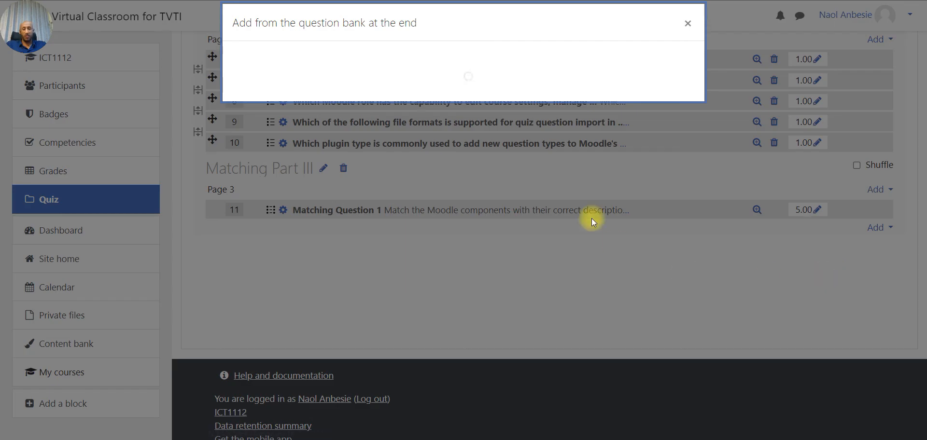
click(446, 62)
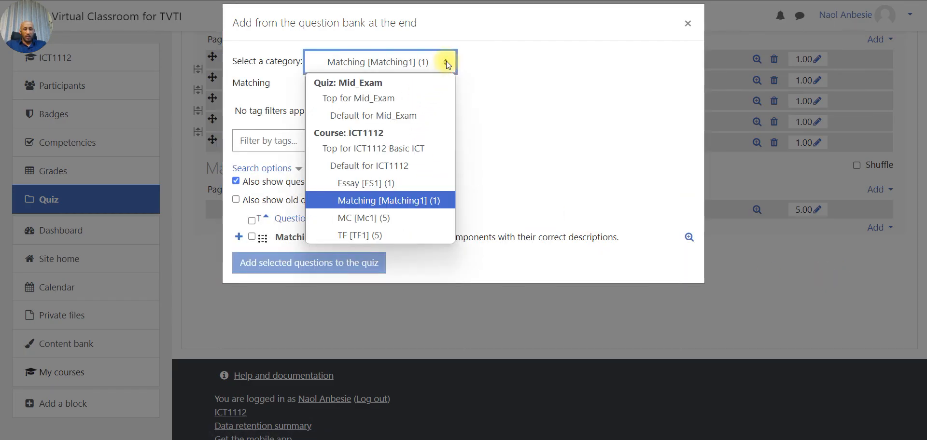
click(375, 185)
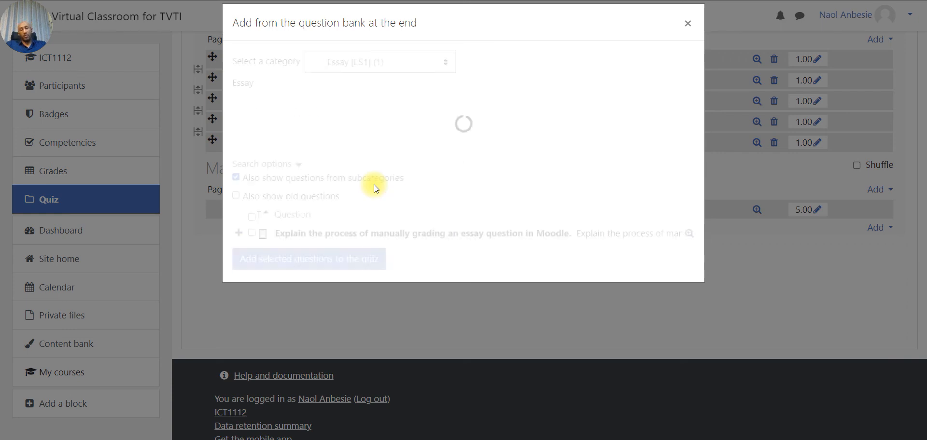
click(253, 237)
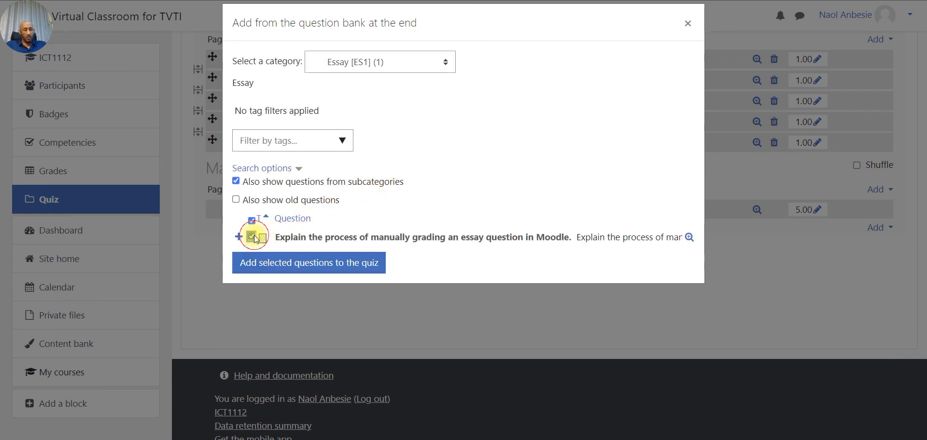
click(302, 267)
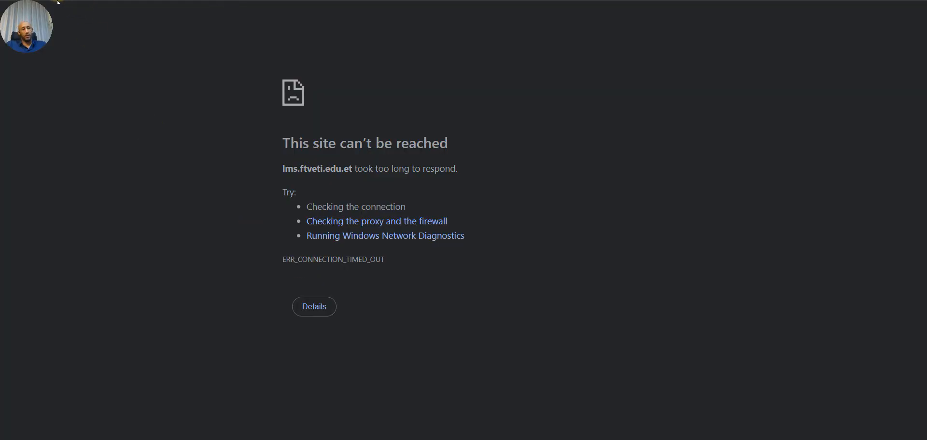
key(F5)
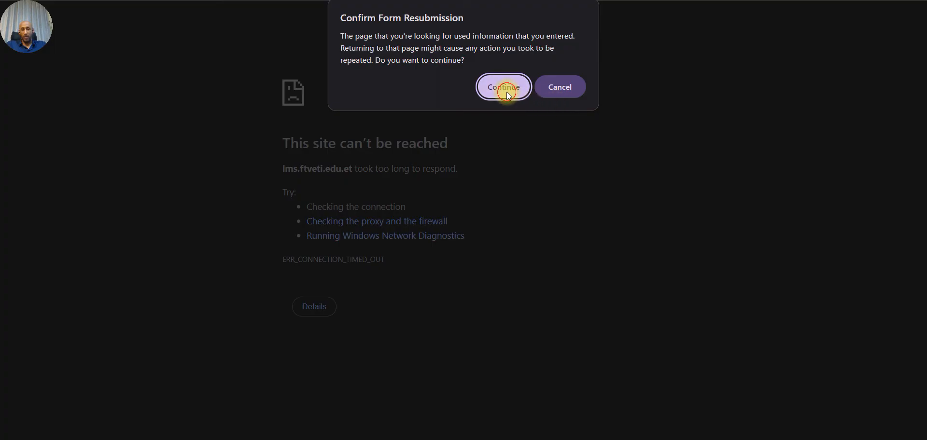
click(505, 89)
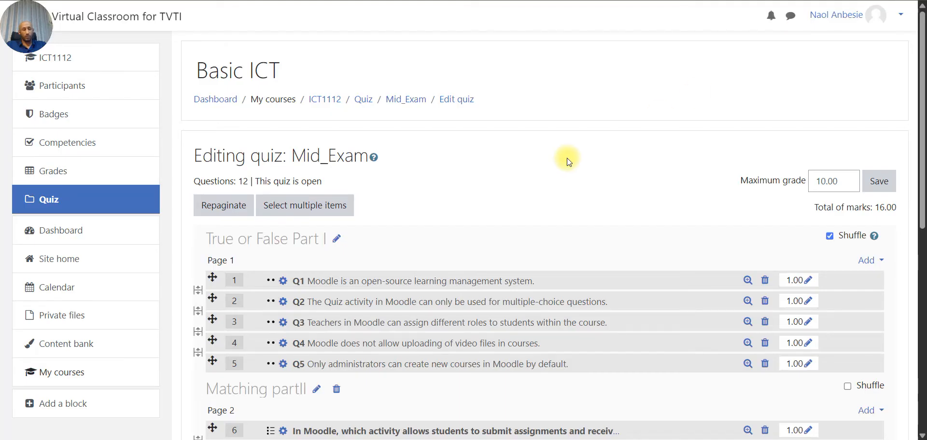
scroll(567, 158, down, 8)
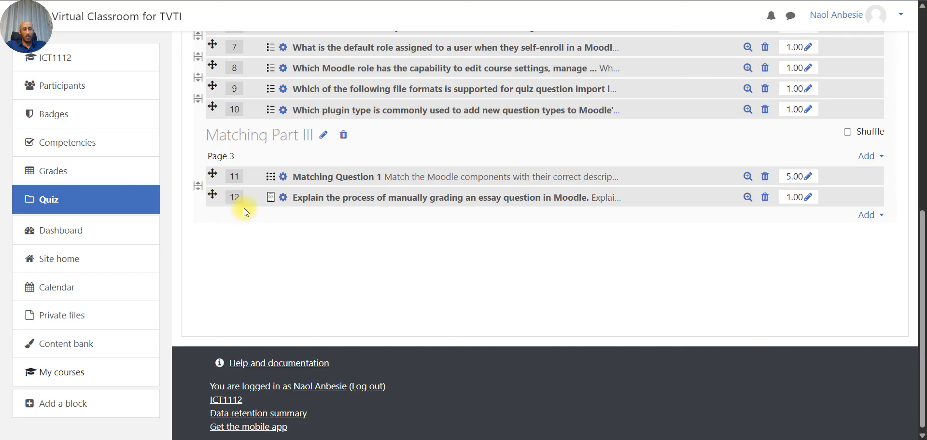
- Put the essay question on its own page 4 and add a section heading above it
click(196, 191)
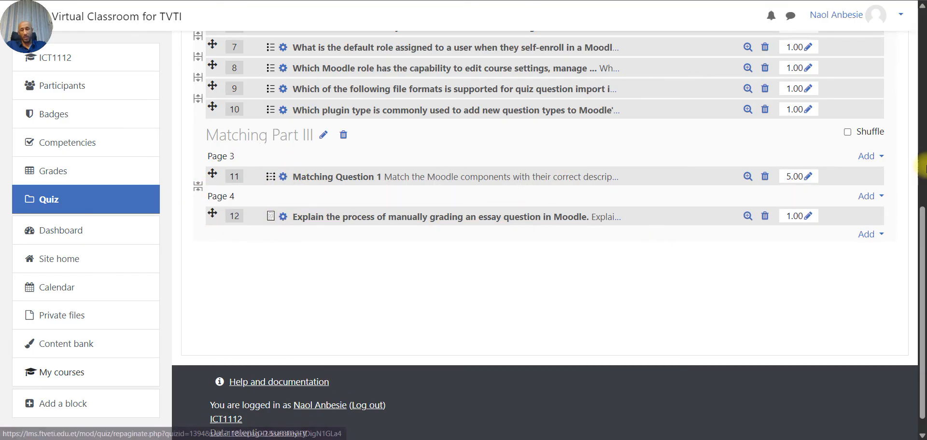
click(873, 196)
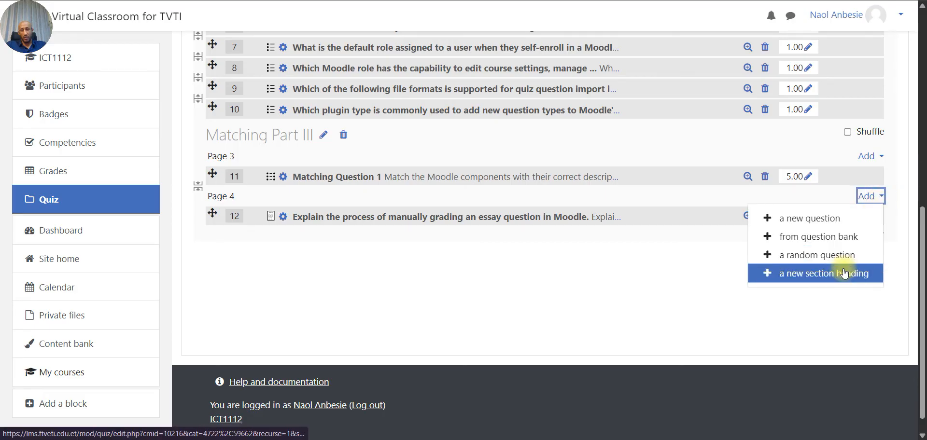
click(842, 273)
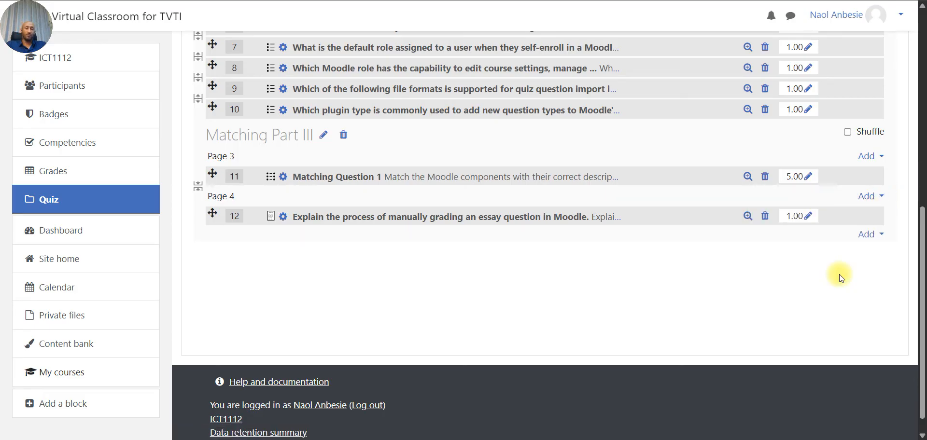
scroll(516, 244, down, 4)
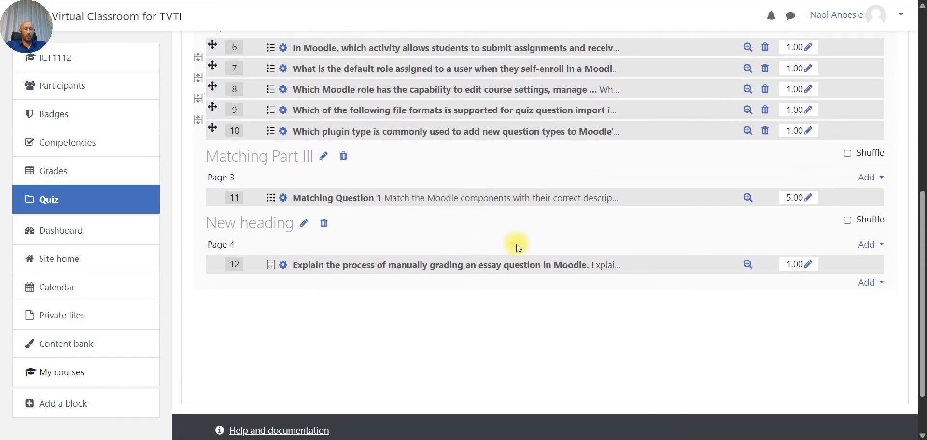
- Name the new section heading 'Essay Part IV'
click(304, 223)
text(E)
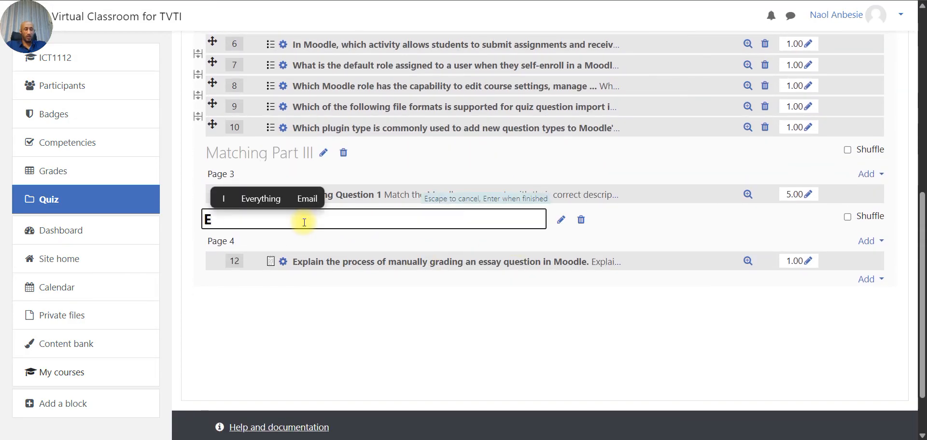
text(ssay)
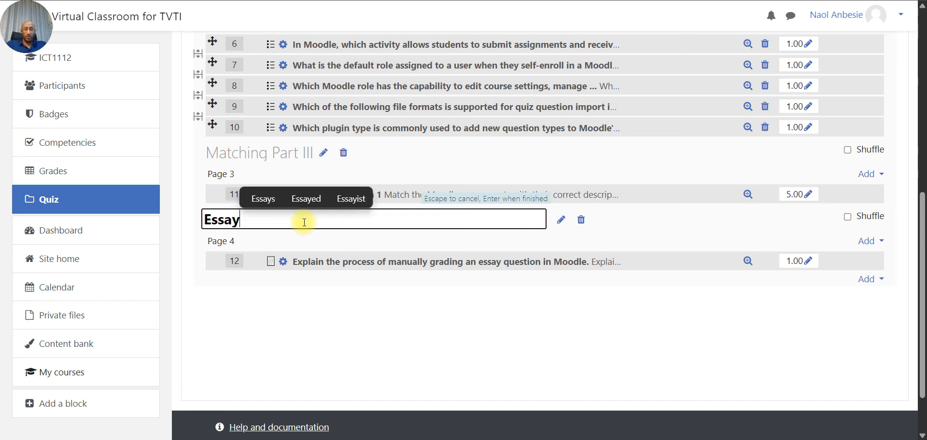
text( Part)
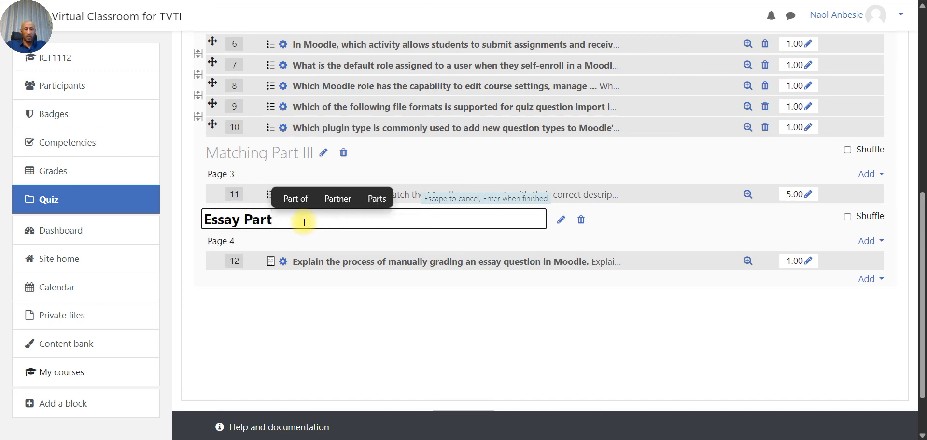
text( IV)
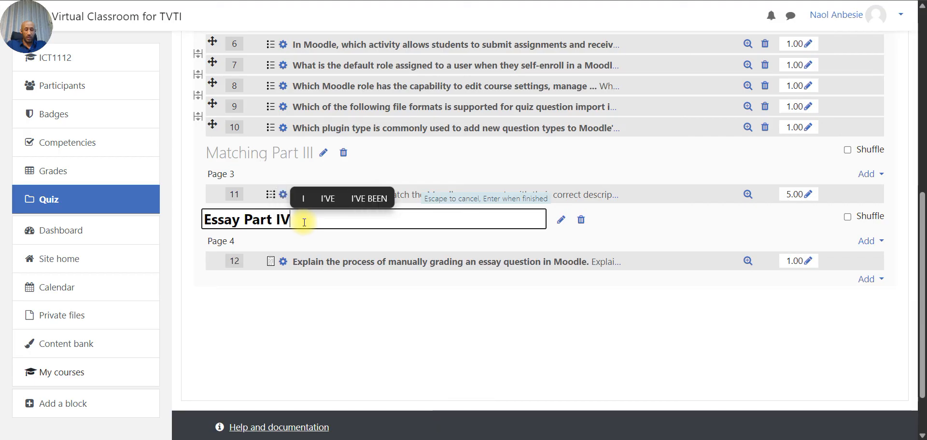
key(Return)
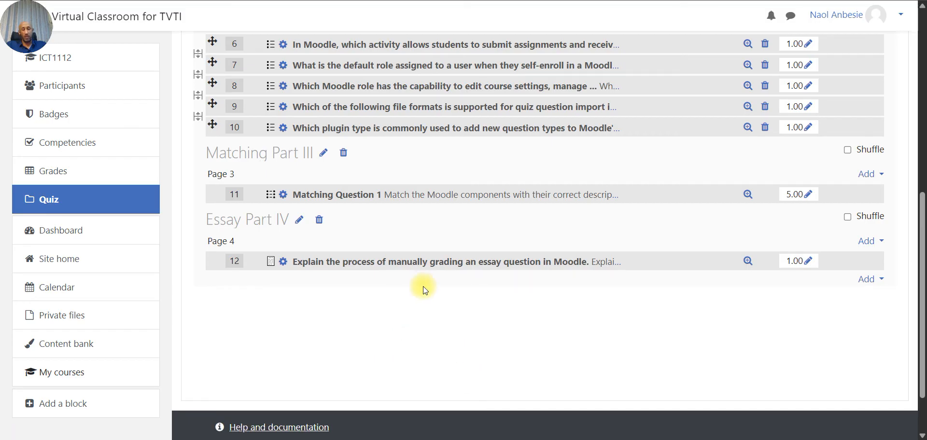
scroll(425, 289, up, 6)
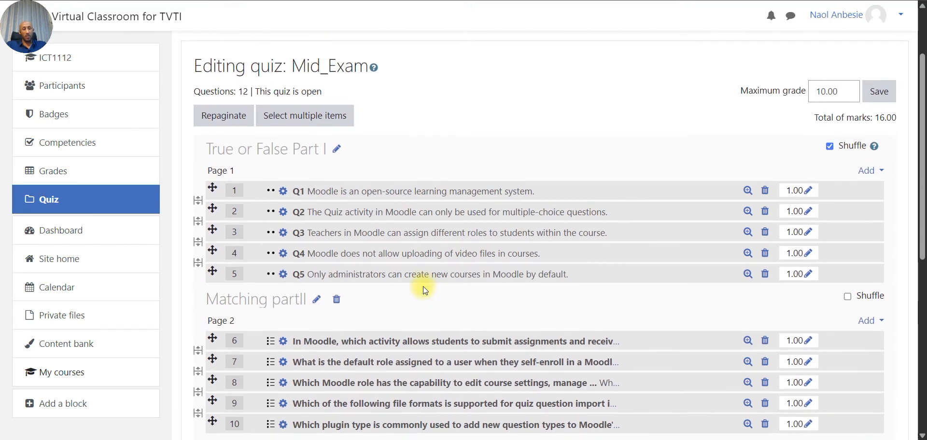
scroll(424, 290, down, 4)
scroll(423, 290, down, 1)
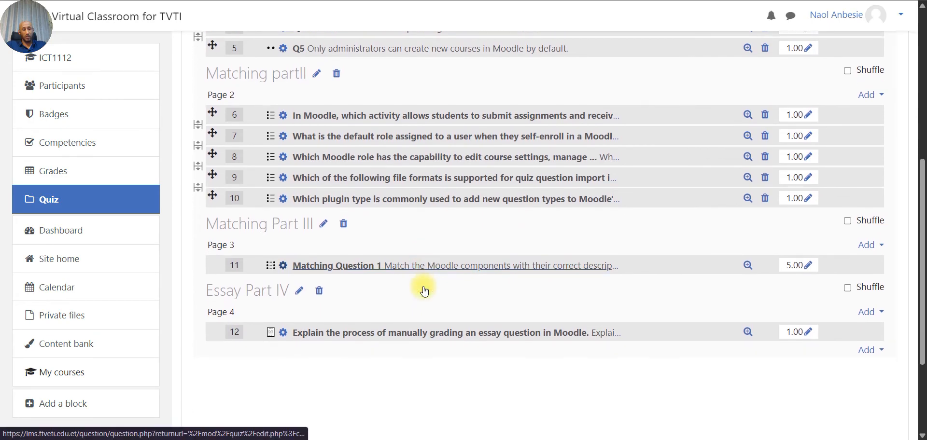
scroll(423, 290, up, 3)
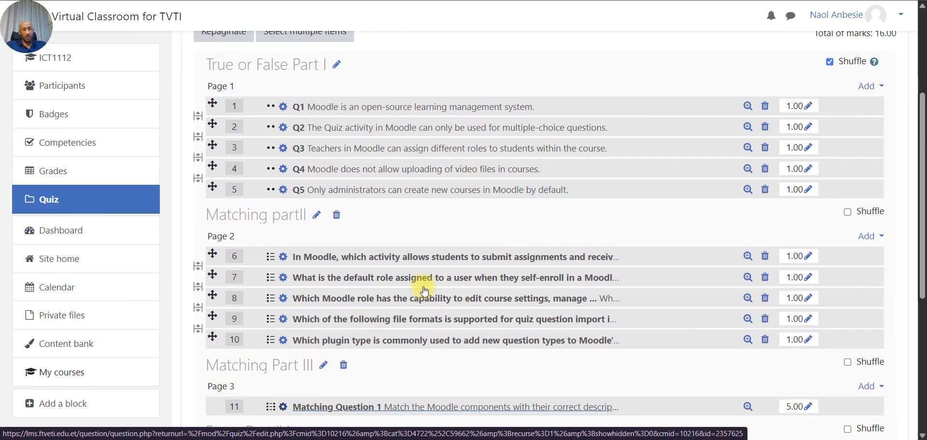
scroll(425, 290, up, 2)
scroll(425, 290, down, 2)
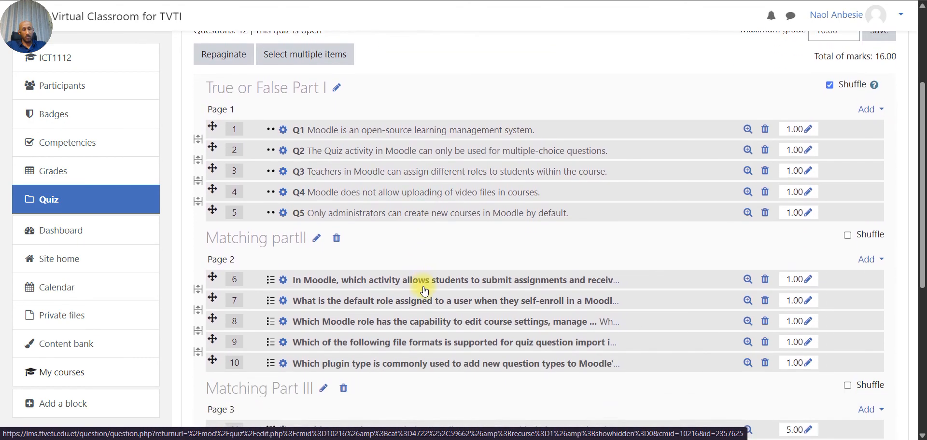
scroll(425, 290, down, 2)
scroll(424, 290, up, 3)
scroll(424, 290, down, 3)
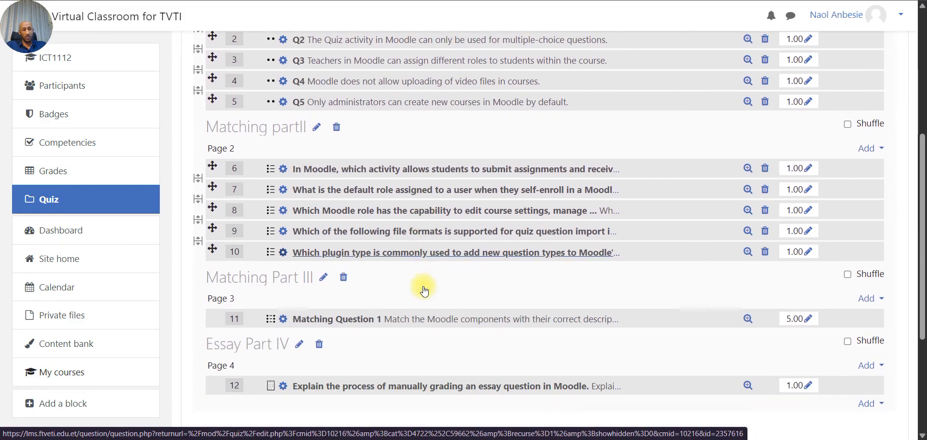
scroll(423, 290, down, 2)
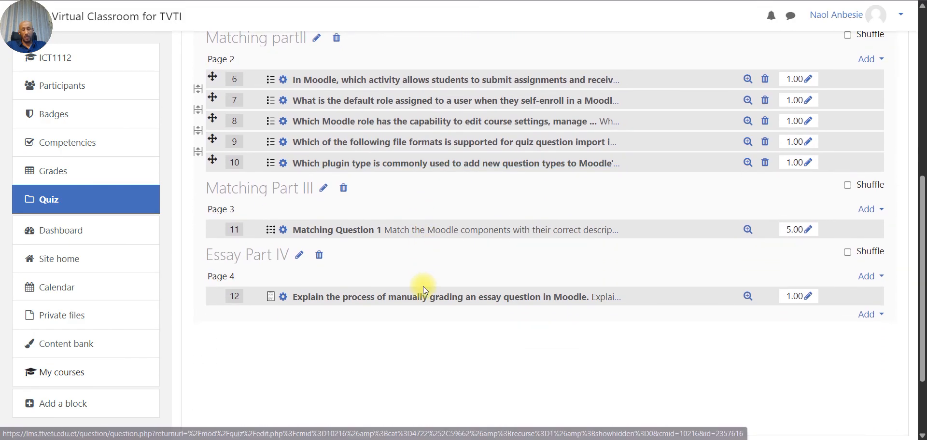
click(514, 439)
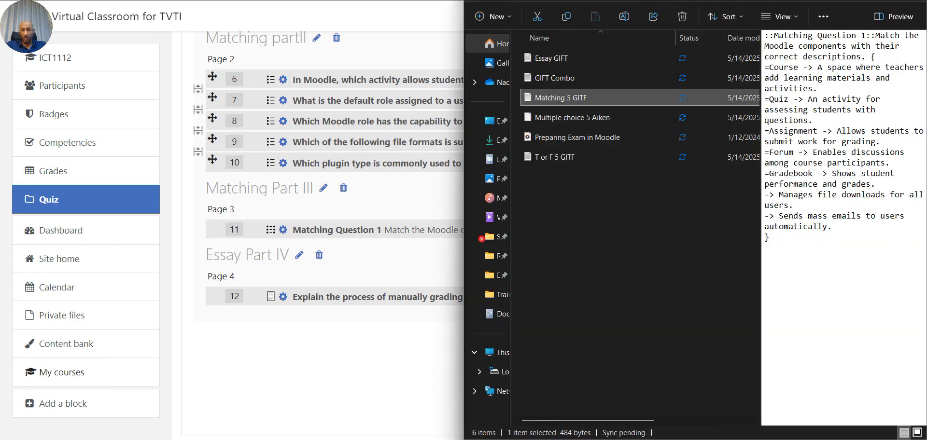
click(515, 439)
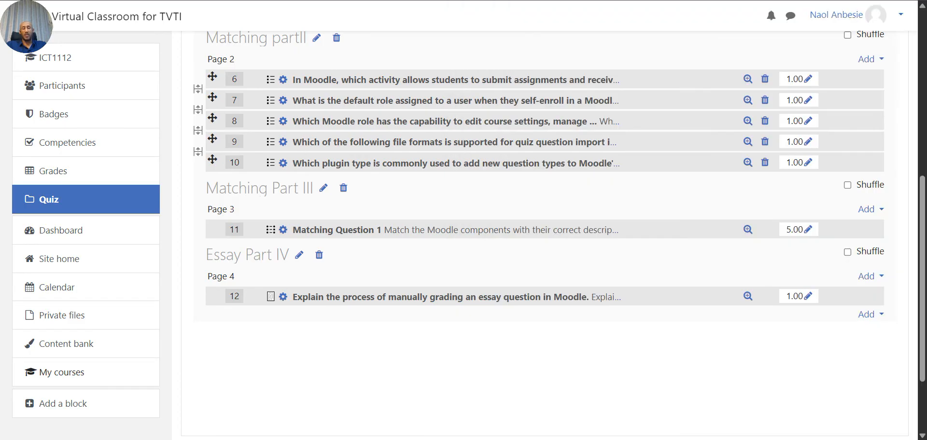
- Change question 12's essay mark from 1.00 to 3
click(809, 297)
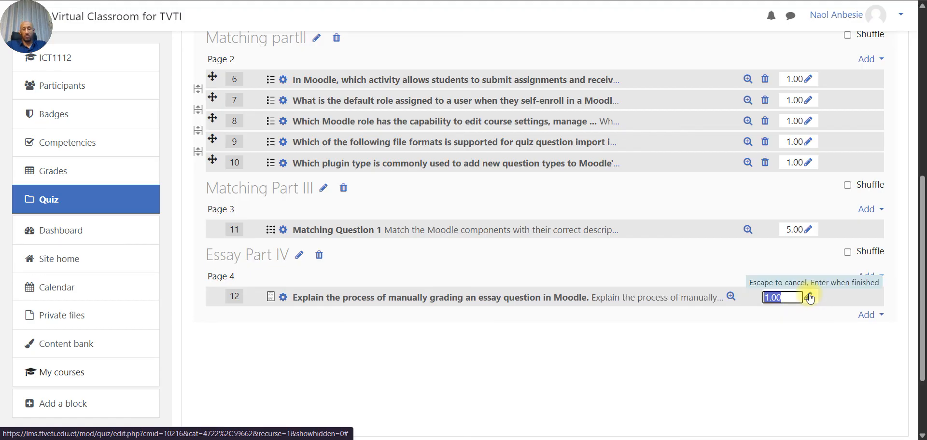
text(3)
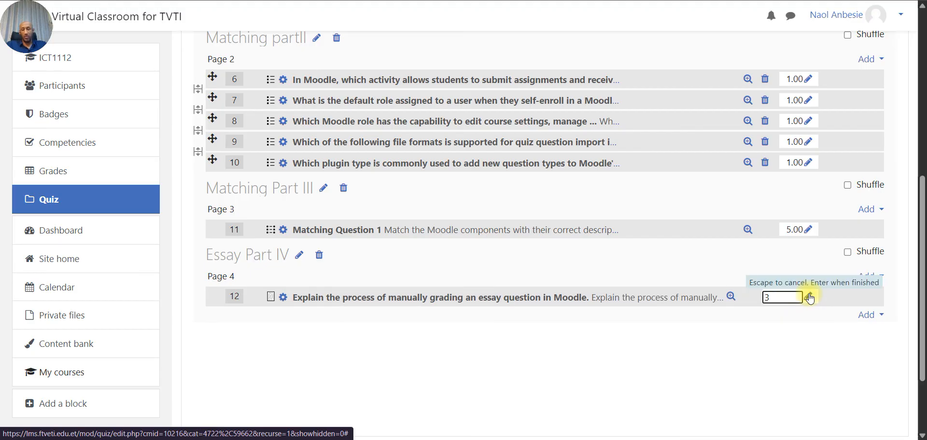
click(829, 383)
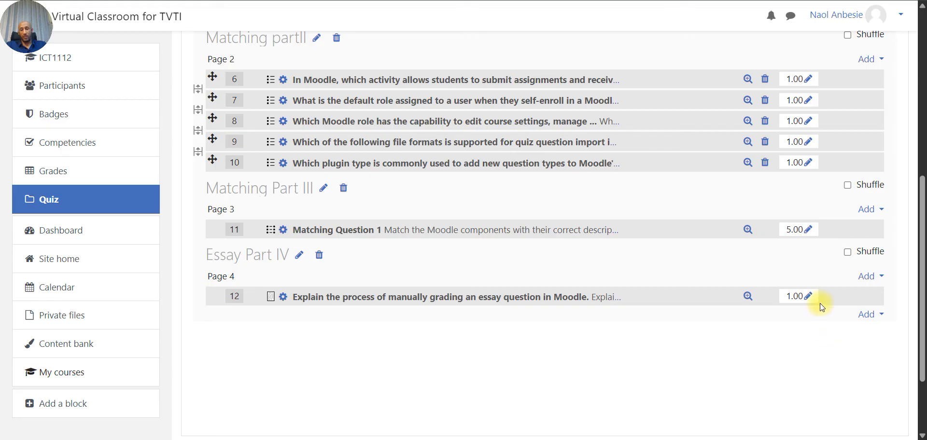
click(808, 296)
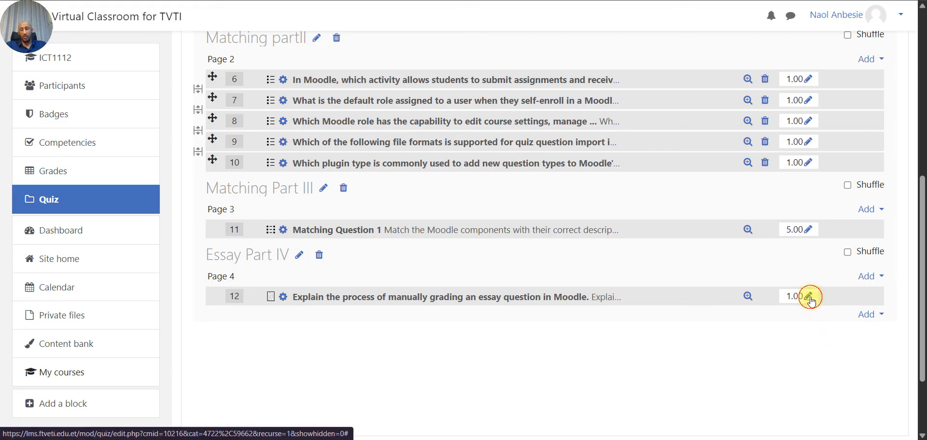
text(3)
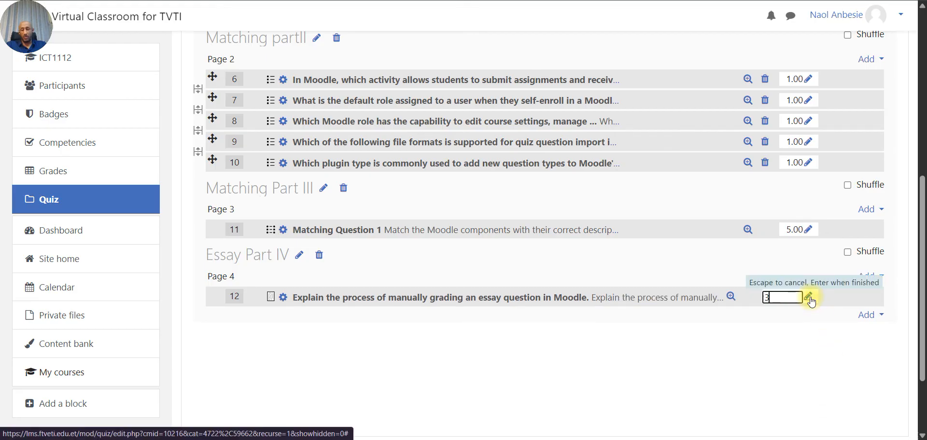
key(Return)
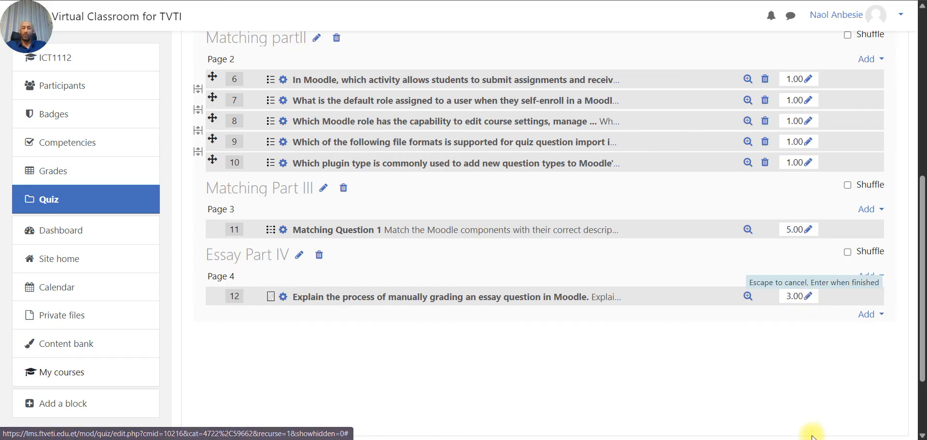
- Tick Shuffle for Matching partII, Matching Part III and Essay Part IV, dismissing the error message
scroll(800, 358, up, 5)
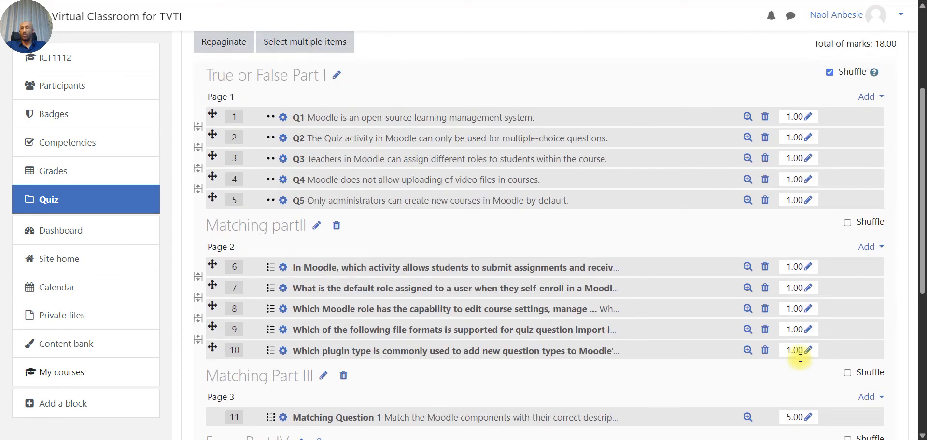
scroll(823, 291, down, 1)
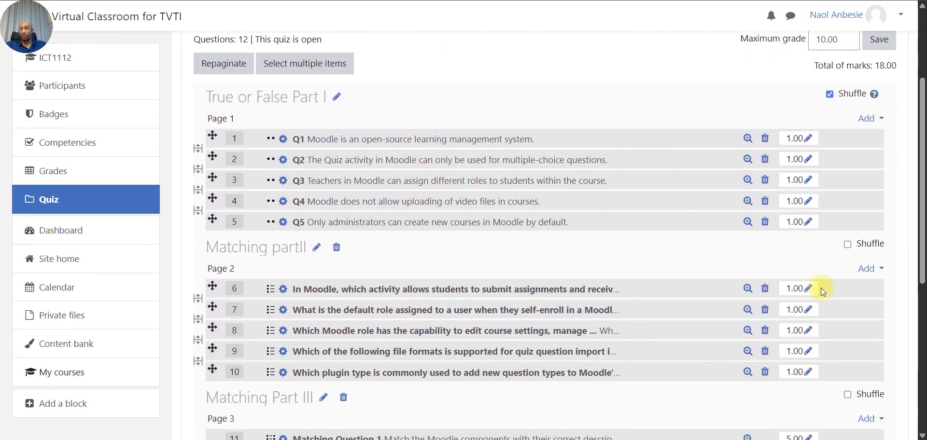
click(848, 245)
scroll(849, 246, down, 3)
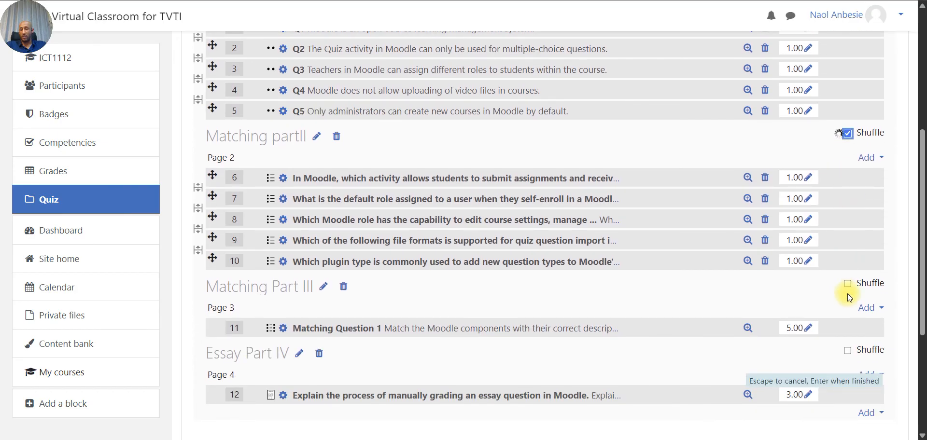
click(847, 284)
scroll(845, 287, down, 1)
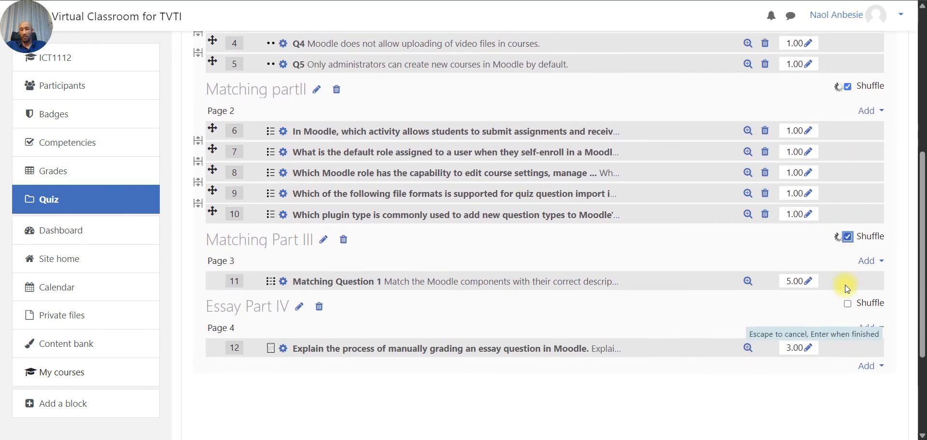
scroll(845, 287, down, 1)
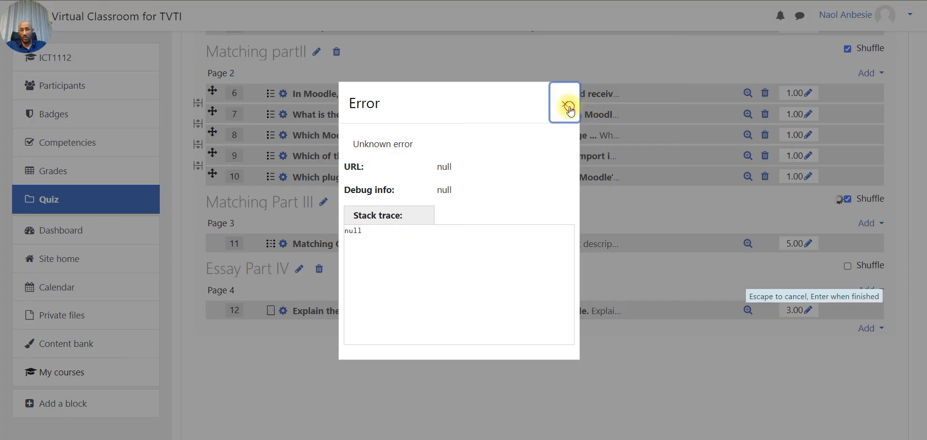
click(569, 107)
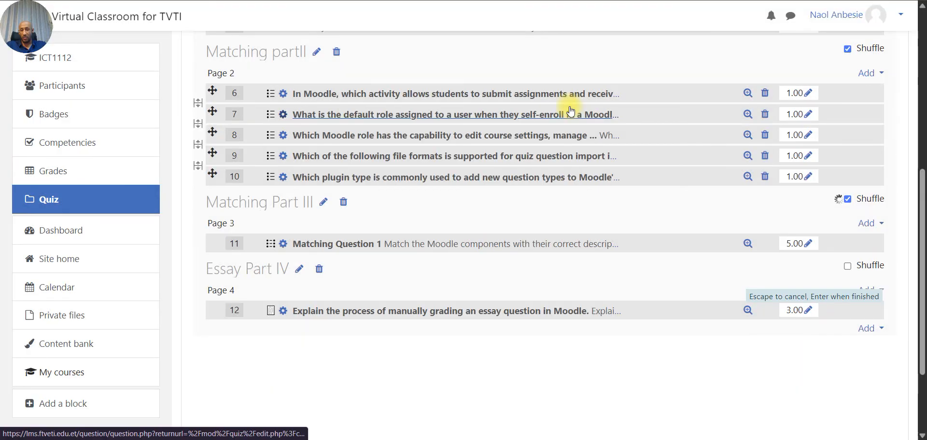
click(848, 266)
scroll(849, 270, up, 2)
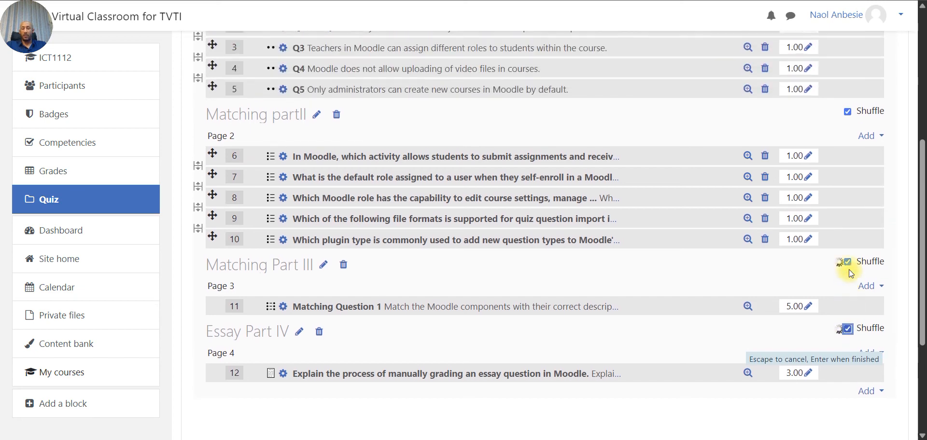
scroll(849, 269, up, 5)
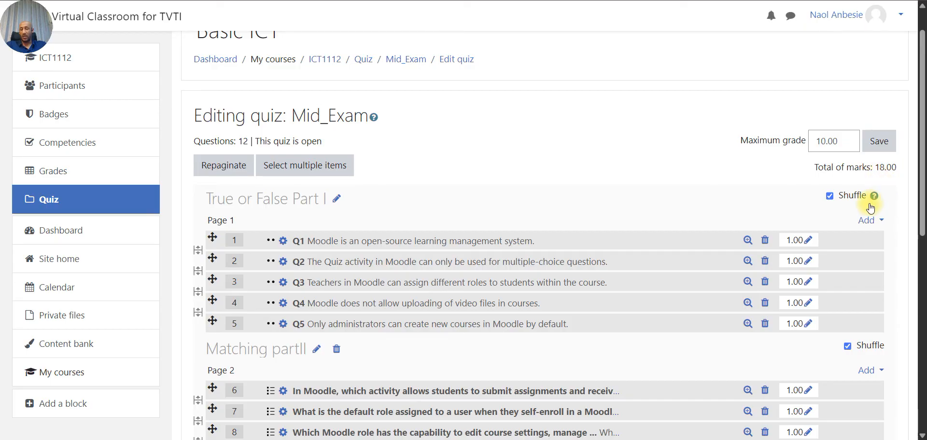
- Change question 12's essay mark from 3.00 to 5, bringing the total to 20.00
scroll(869, 208, down, 1)
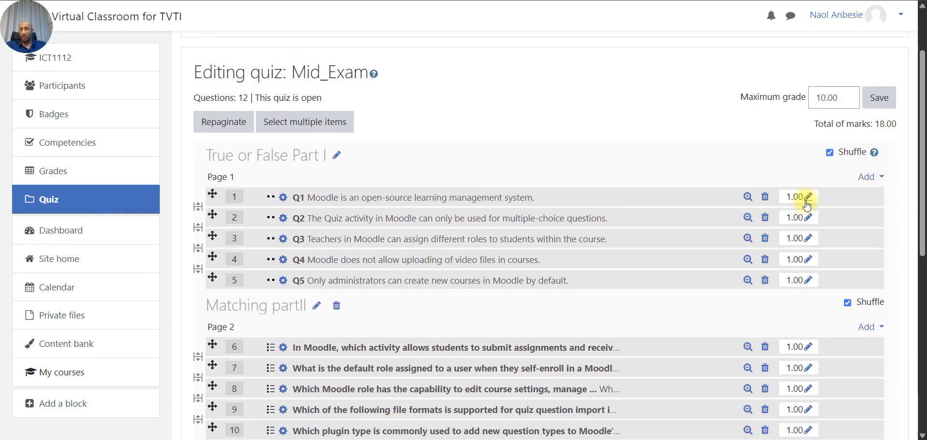
scroll(806, 404, down, 5)
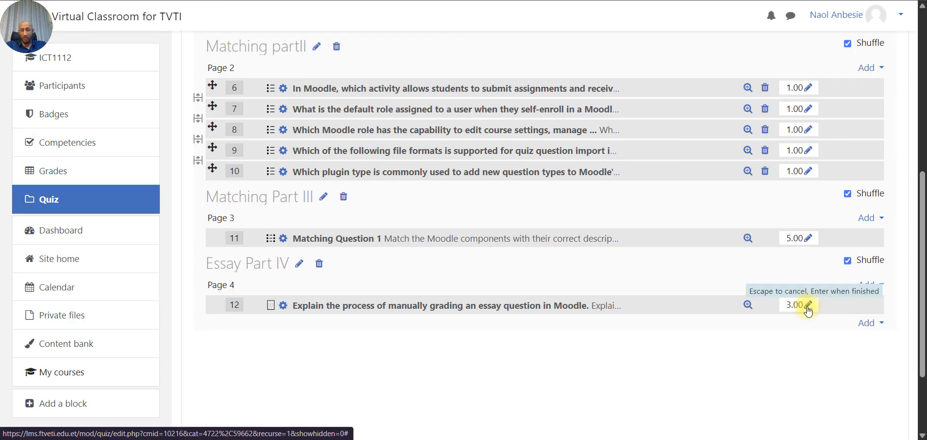
click(808, 305)
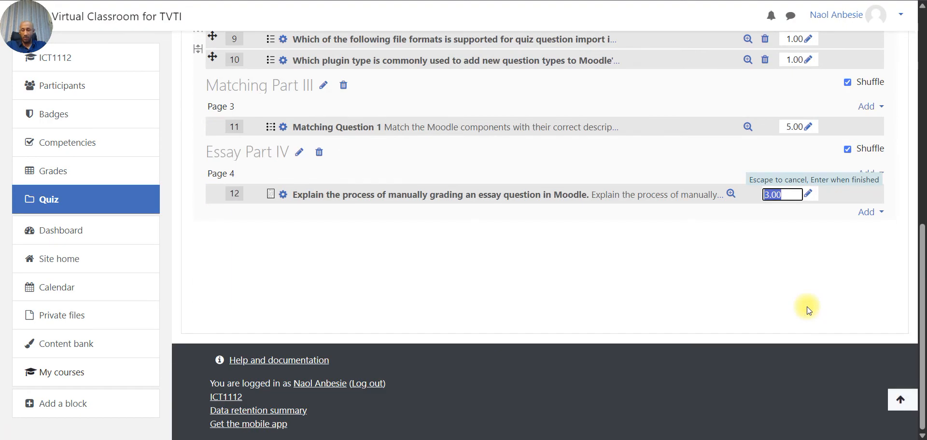
text(5)
key(Return)
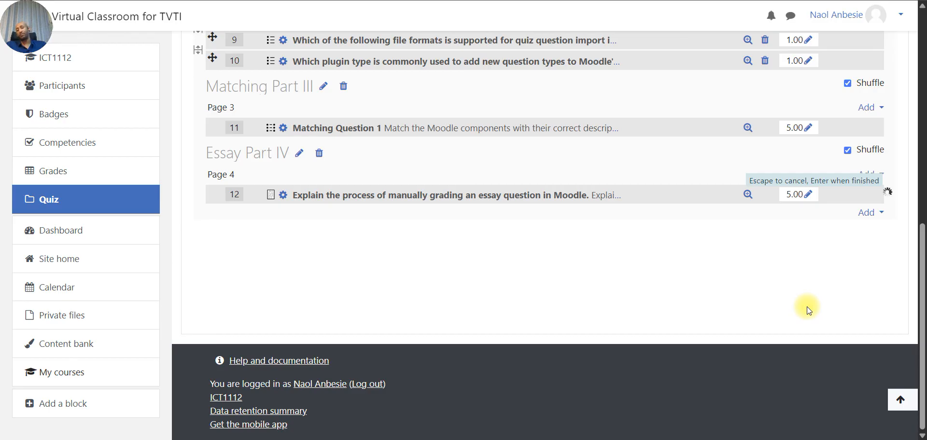
scroll(806, 306, up, 7)
scroll(806, 306, up, 2)
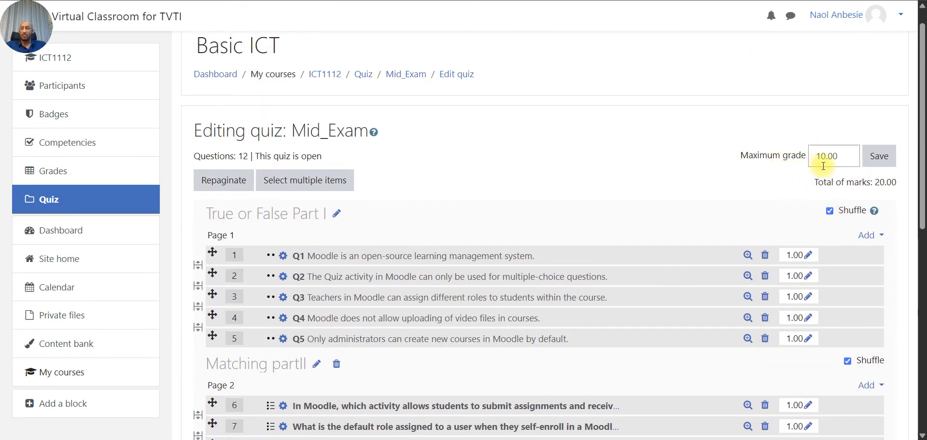
- Replace the quiz's maximum grade of 10.00 with 20
click(848, 155)
key(BackSpace)
key(BackSpace)
key(BackSpace)
key(BackSpace)
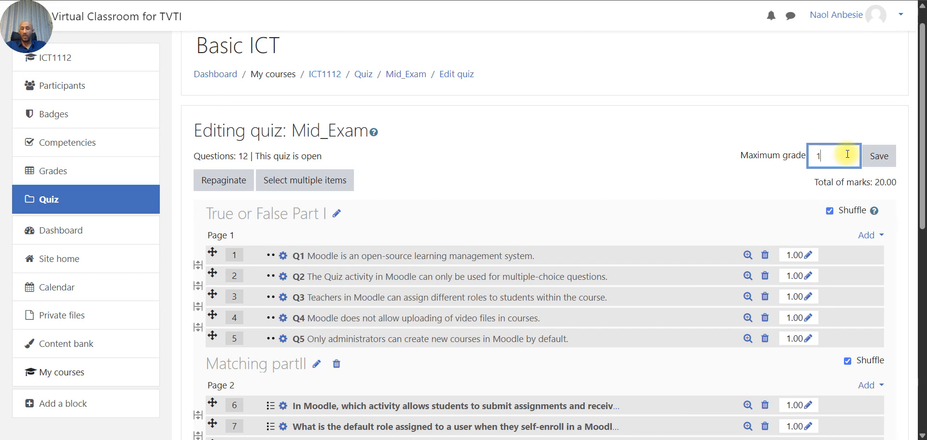
text(20)
scroll(661, 130, down, 6)
scroll(660, 131, up, 4)
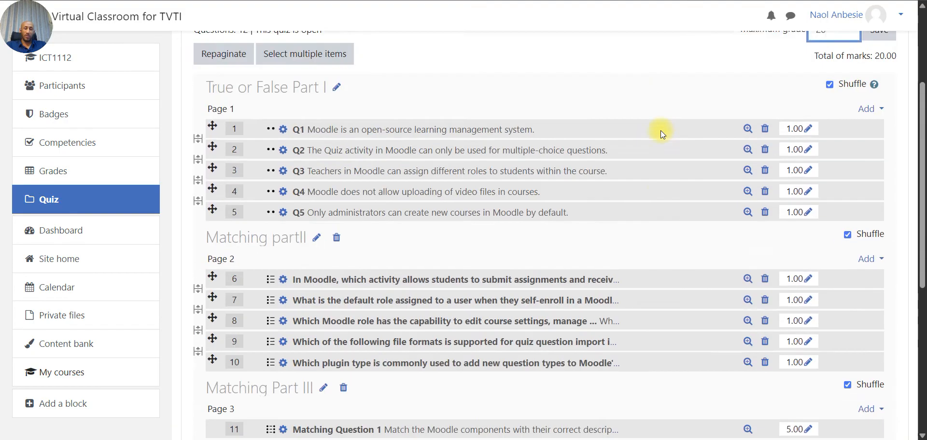
scroll(661, 130, up, 3)
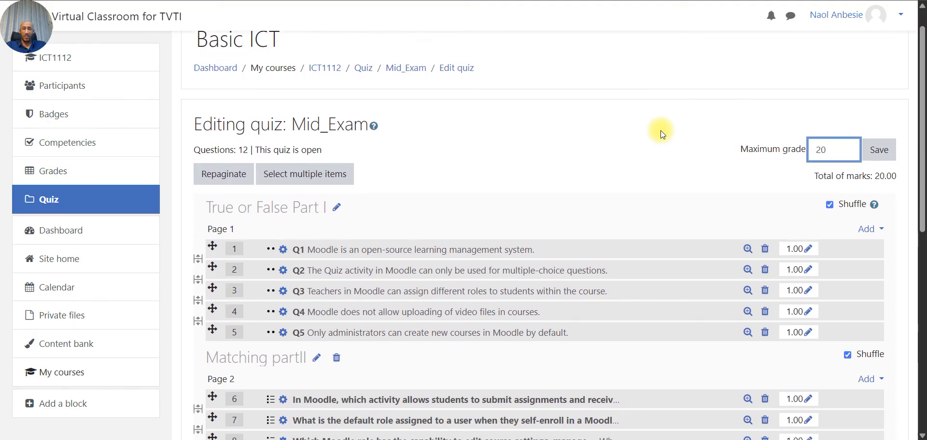
scroll(660, 130, down, 1)
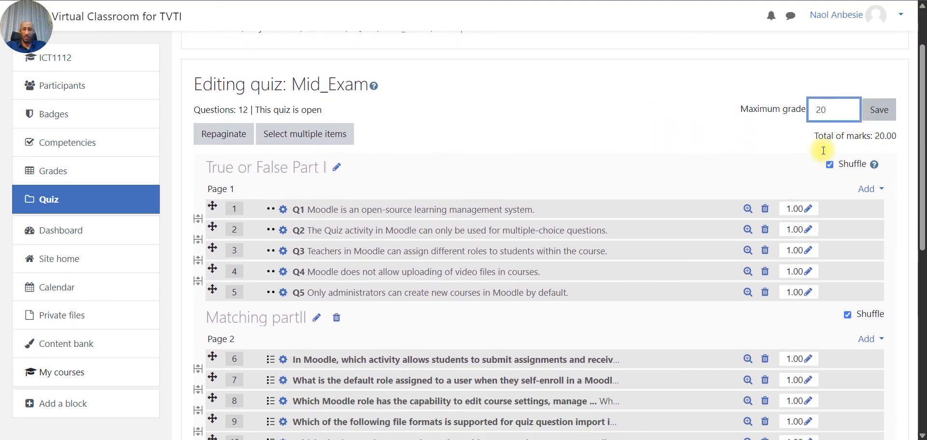
scroll(579, 268, down, 6)
scroll(579, 268, up, 5)
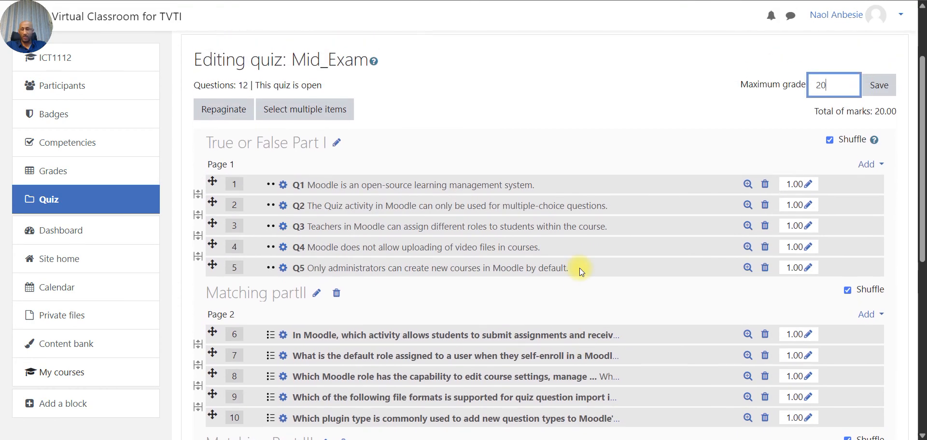
scroll(580, 268, down, 1)
scroll(754, 258, up, 2)
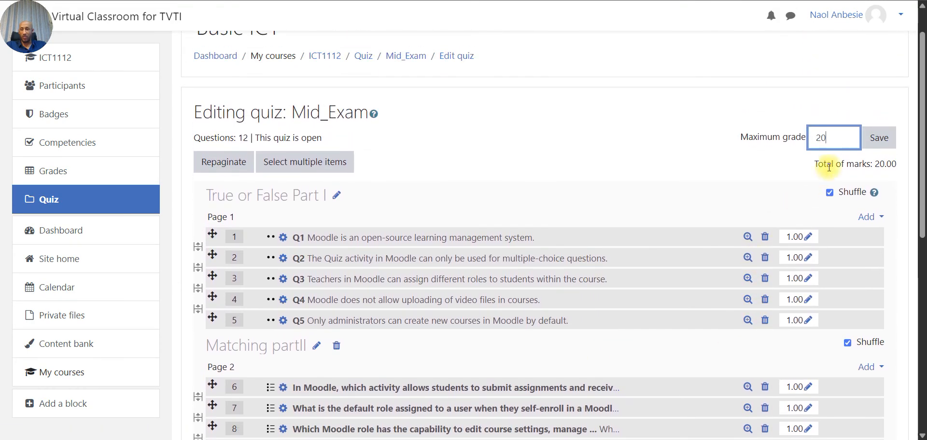
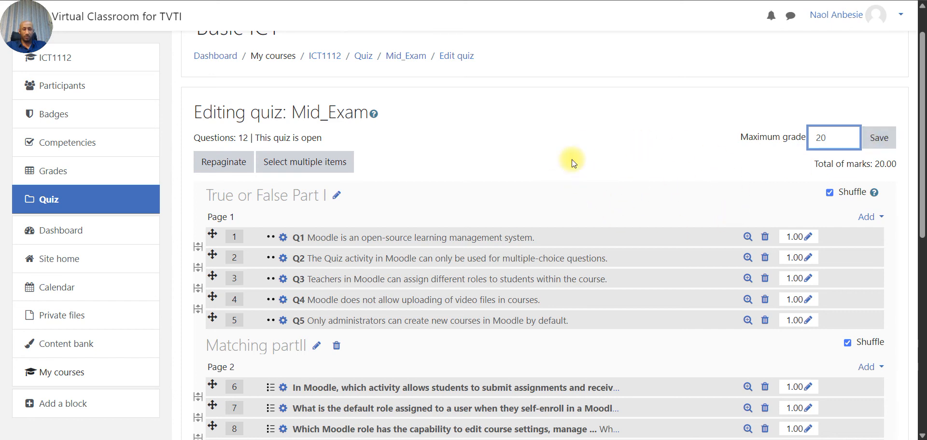
- Store the maximum grade of 20, matching the 20.00 total across the 12 questions
scroll(694, 249, up, 1)
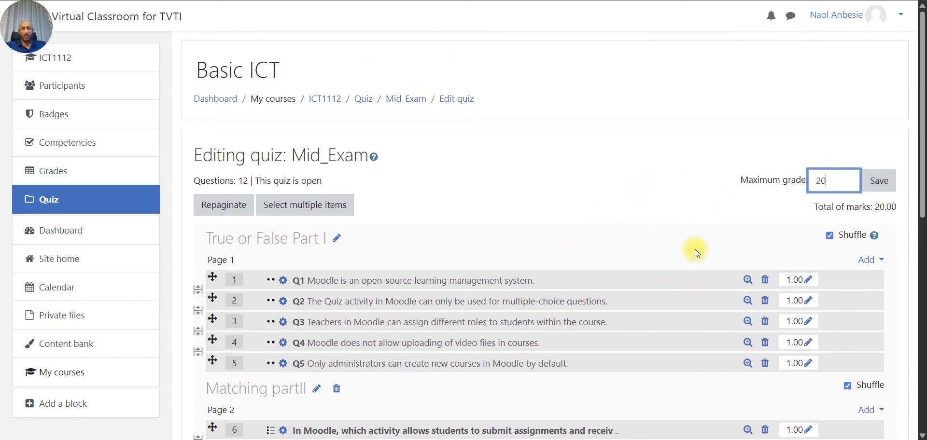
click(876, 187)
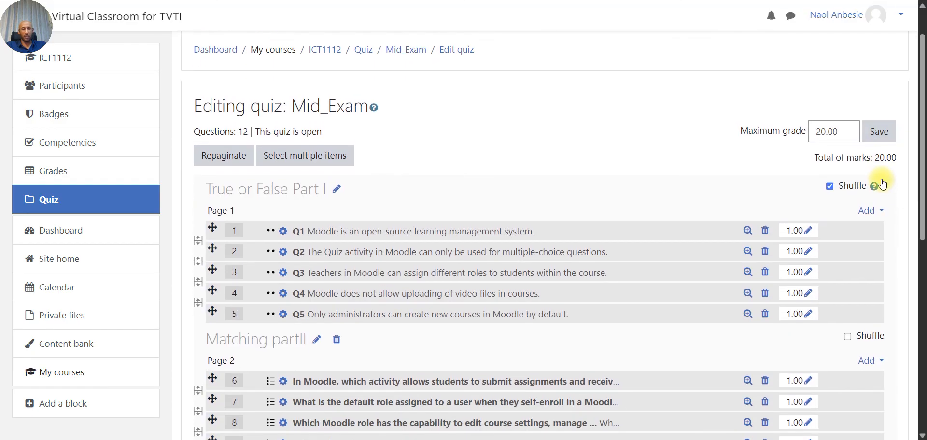
click(878, 131)
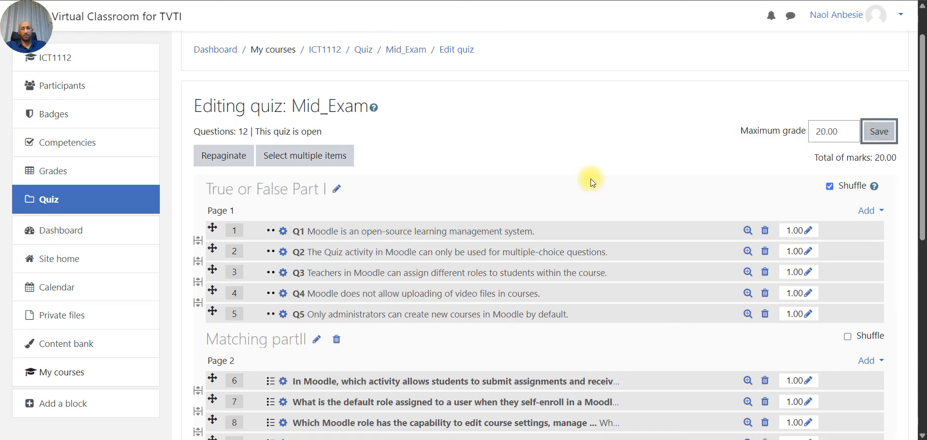
scroll(590, 179, down, 4)
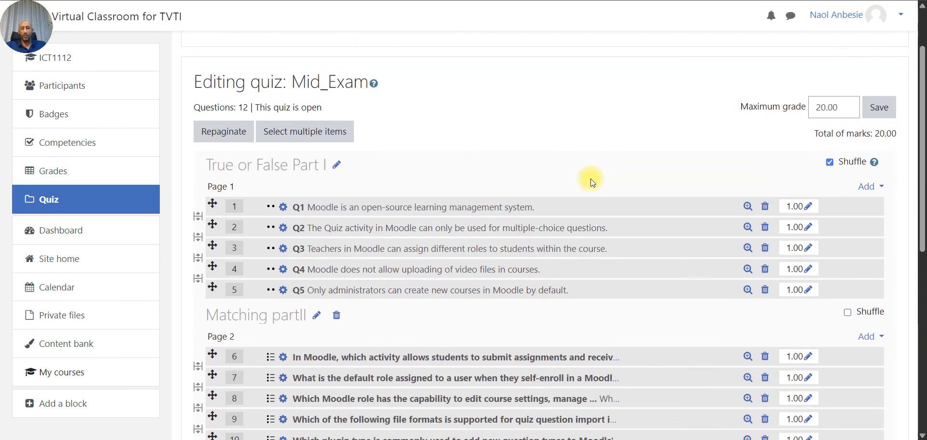
scroll(590, 179, down, 5)
scroll(591, 179, up, 8)
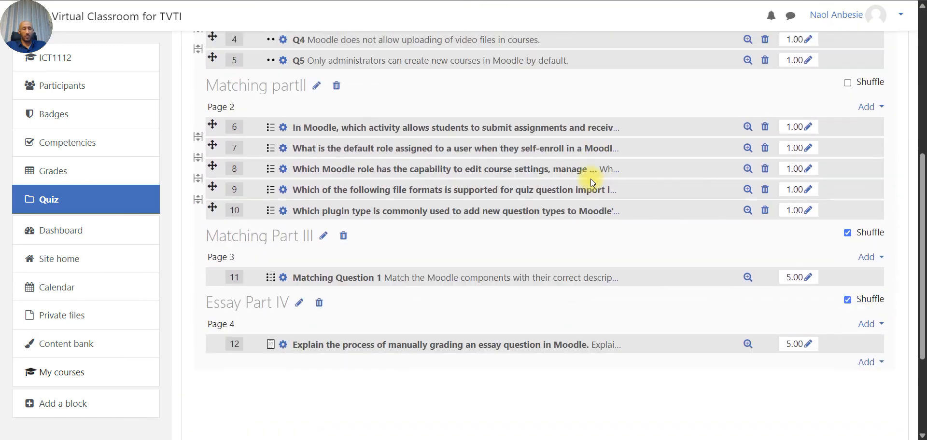
scroll(592, 183, up, 3)
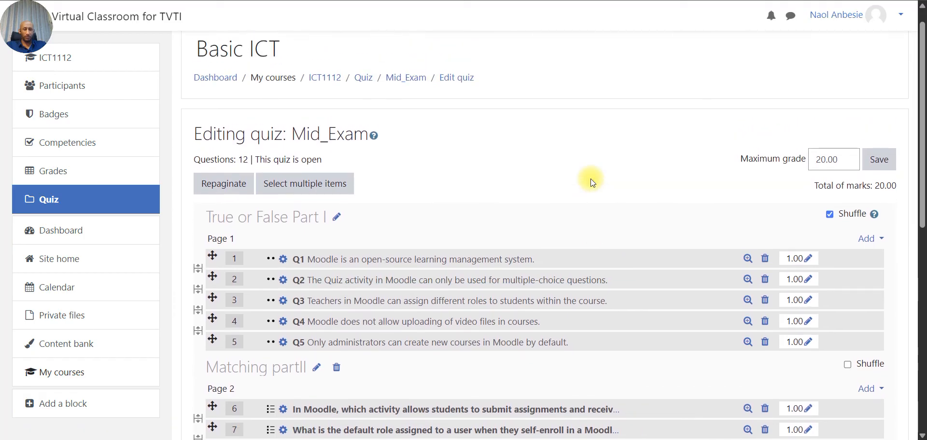
- Preview Mid_Exam as a student, entering the quiz password to start the attempt
click(396, 103)
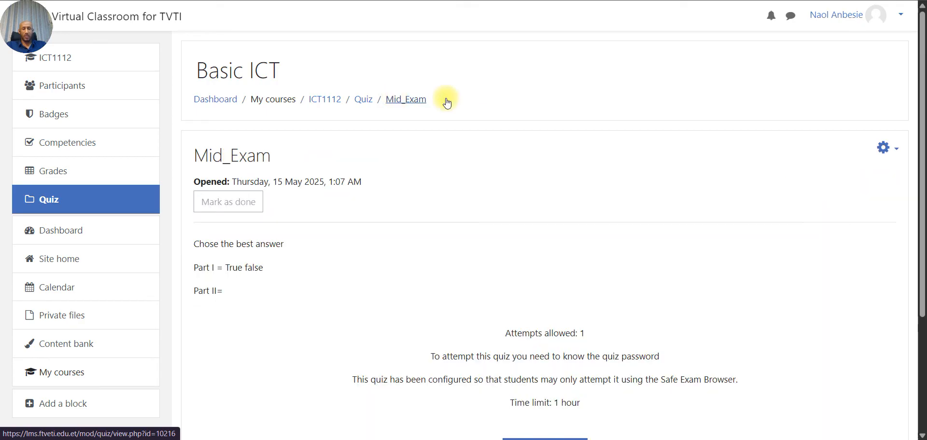
click(896, 156)
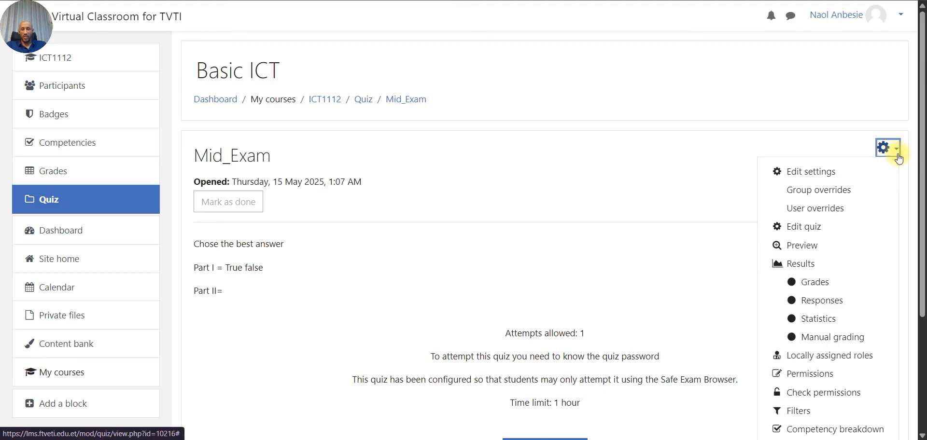
click(804, 248)
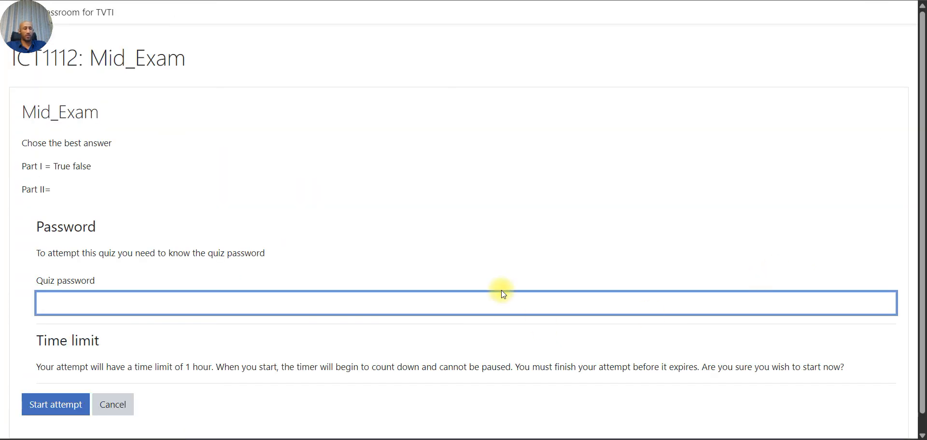
scroll(539, 207, down, 1)
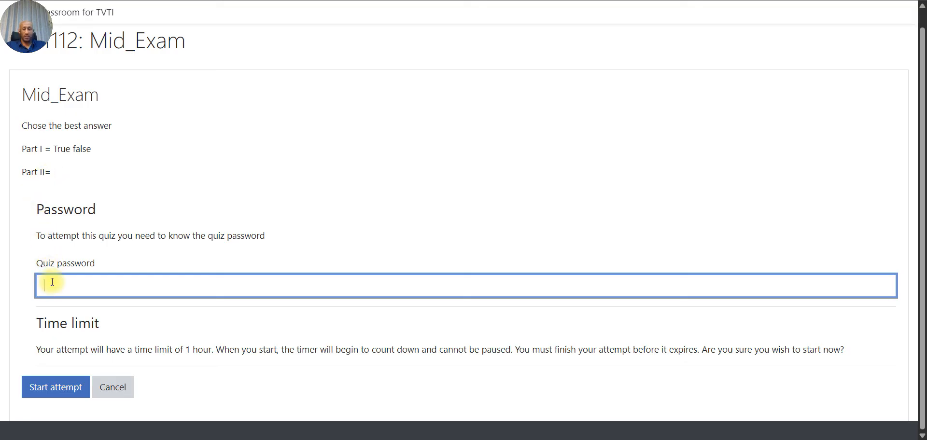
click(54, 392)
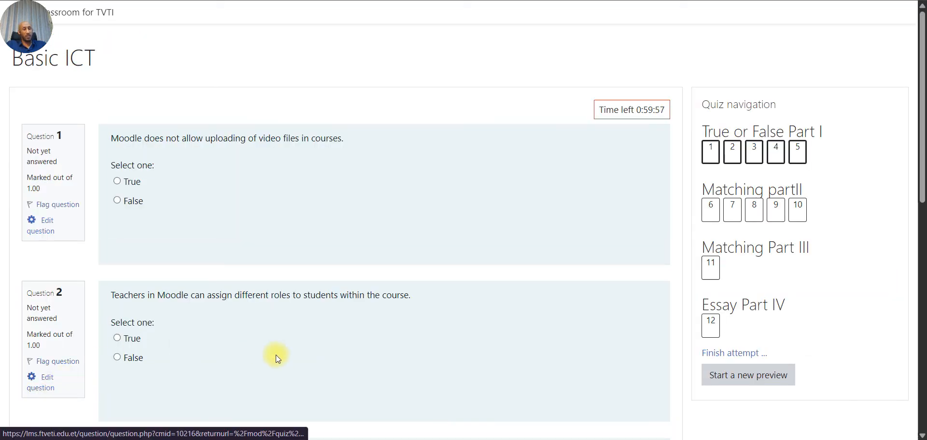
- Look over the true/false questions on preview page 1 and move to page 2
scroll(276, 355, down, 1)
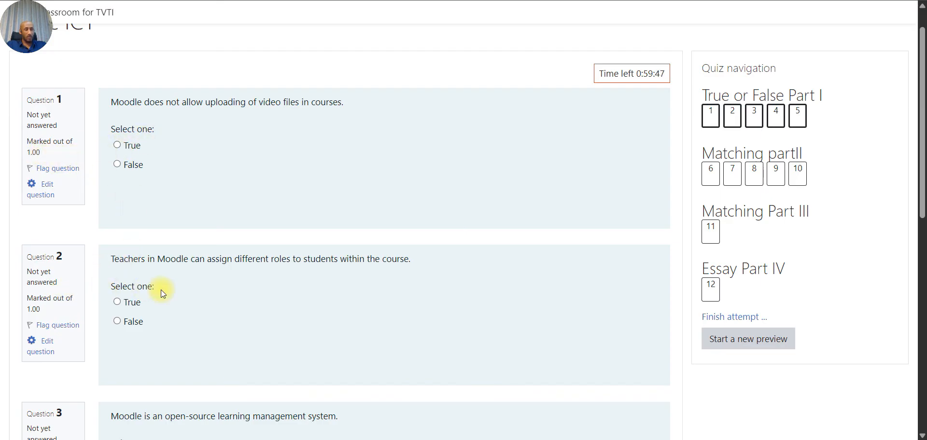
scroll(162, 290, up, 1)
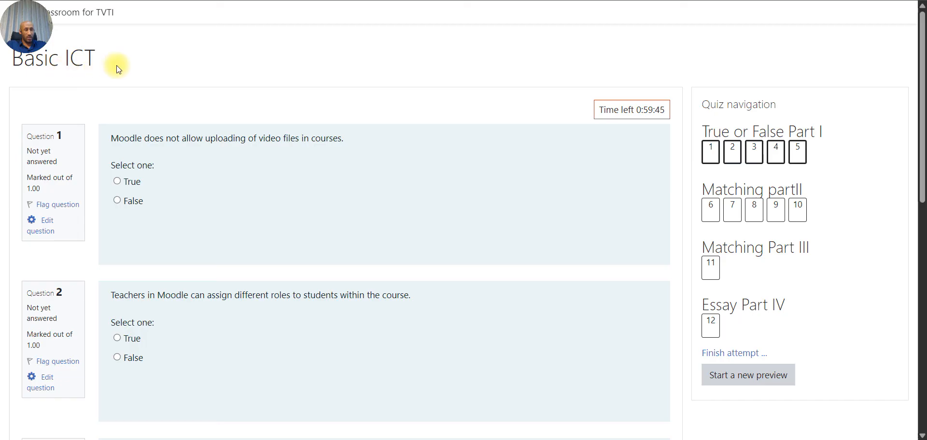
scroll(165, 220, down, 4)
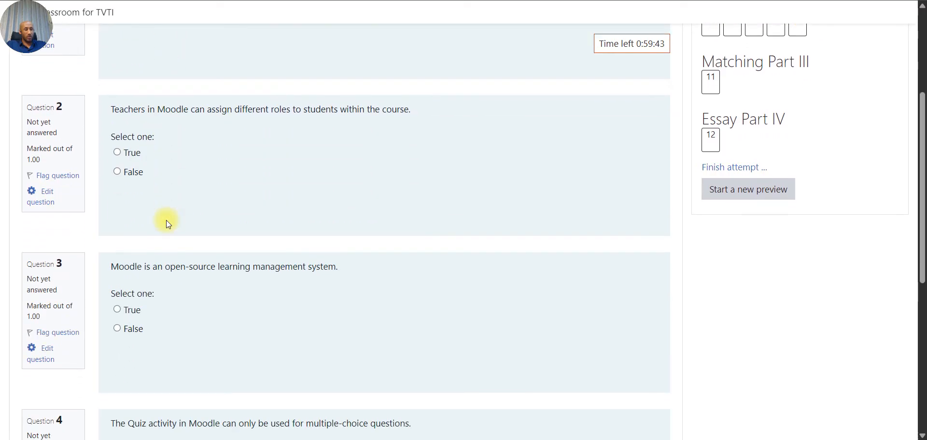
scroll(166, 220, down, 7)
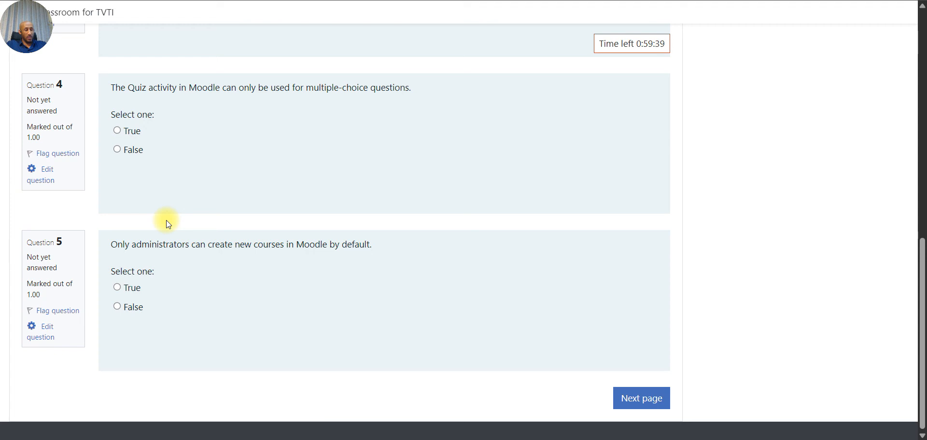
click(634, 405)
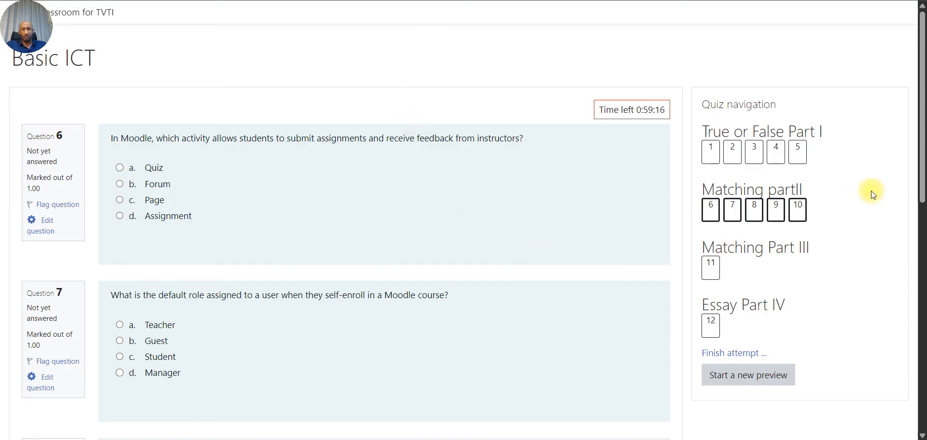
- Review questions 6–10, then return to the Mid_Exam overview page
scroll(873, 194, down, 5)
scroll(872, 193, up, 3)
scroll(873, 193, down, 9)
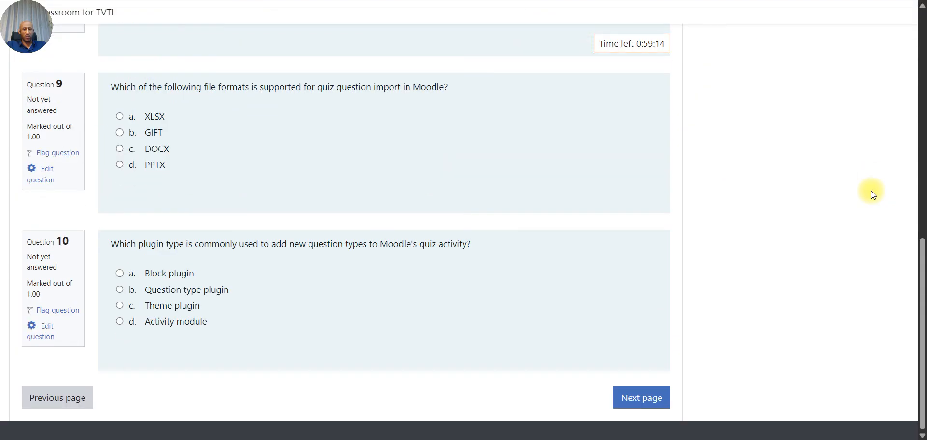
click(55, 401)
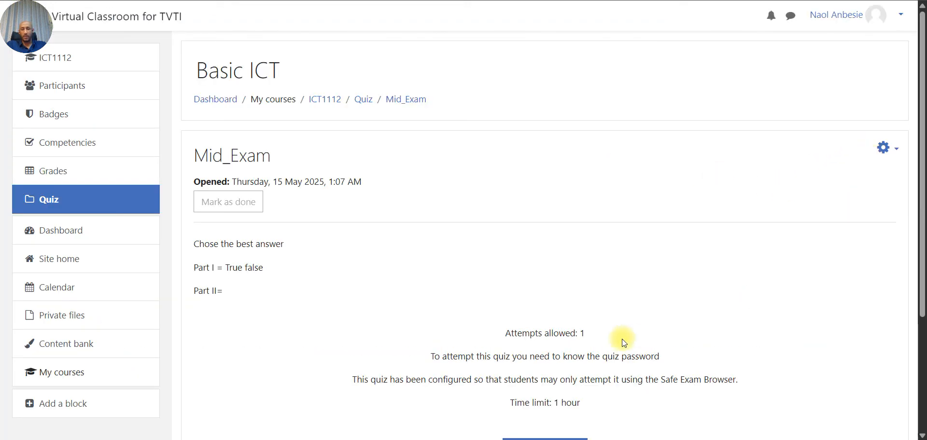
- Open the Mid_Exam editing page and begin editing the Matching partII section title
scroll(622, 341, down, 3)
scroll(621, 394, up, 2)
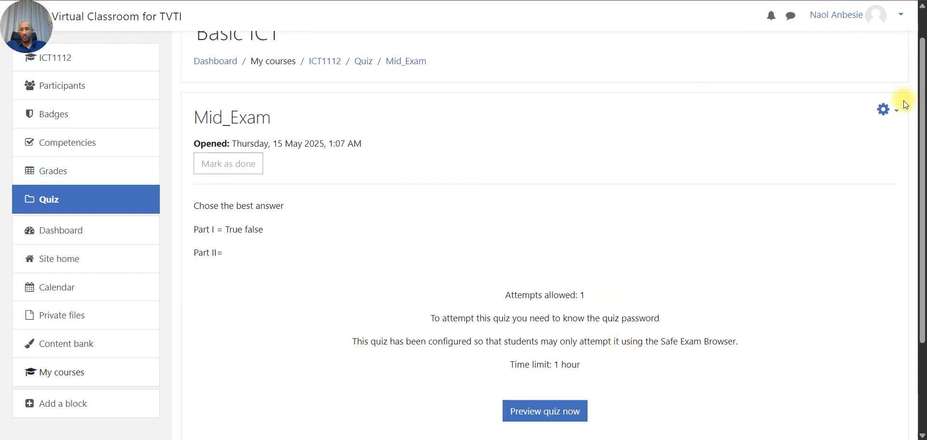
click(892, 110)
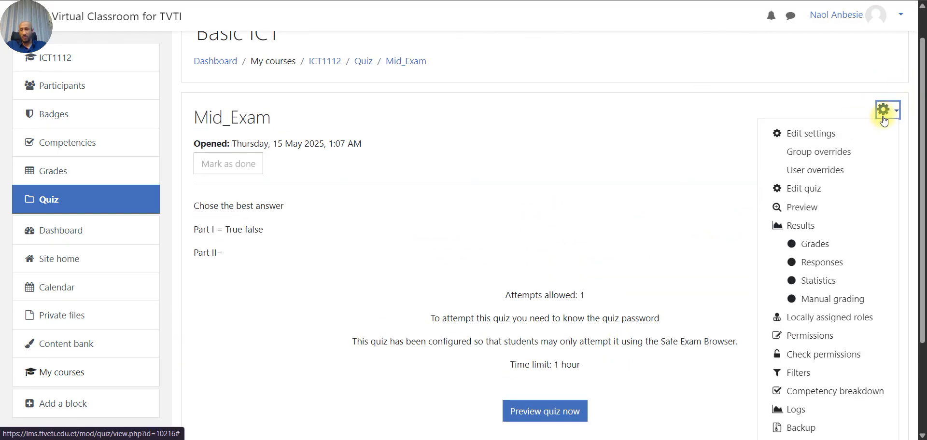
key(Escape)
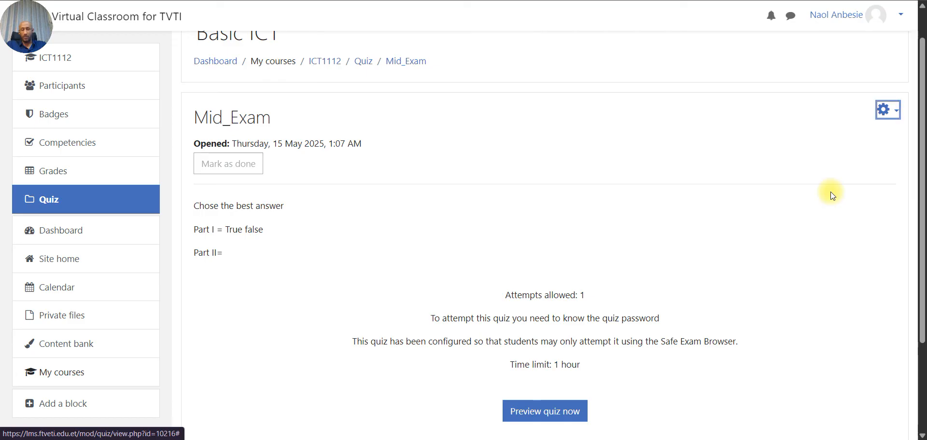
scroll(832, 196, down, 4)
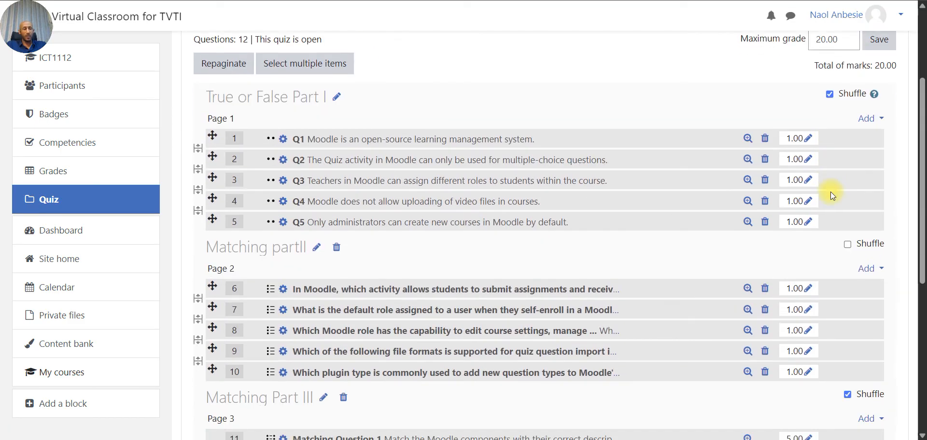
click(316, 246)
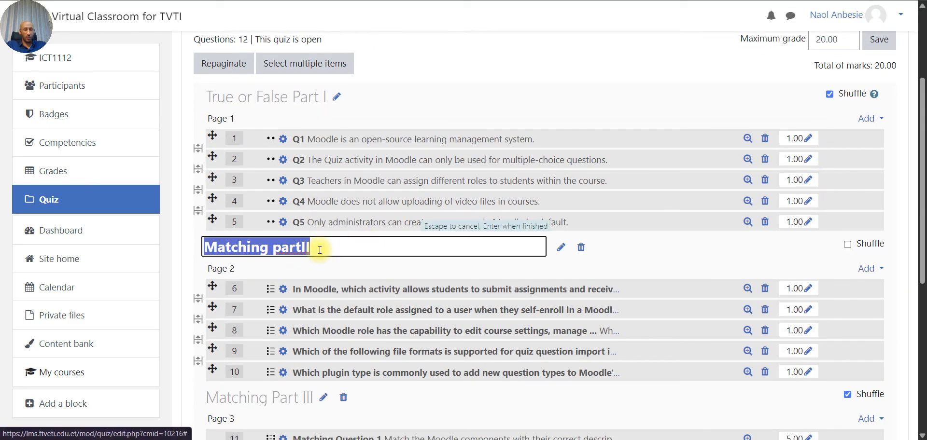
- Rename the Matching partII section heading to 'Choice part II'
click(268, 248)
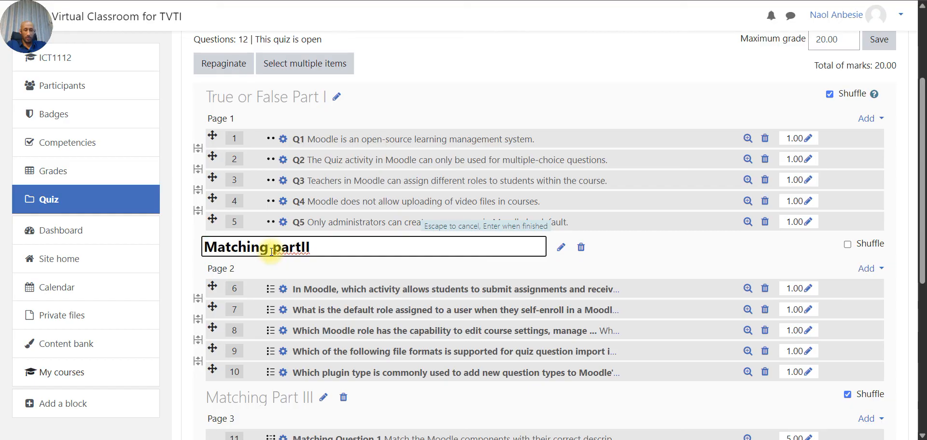
key(BackSpace)
key(BackSpace)
key(BackSpace)
key(BackSpace)
key(BackSpace)
key(BackSpace)
key(BackSpace)
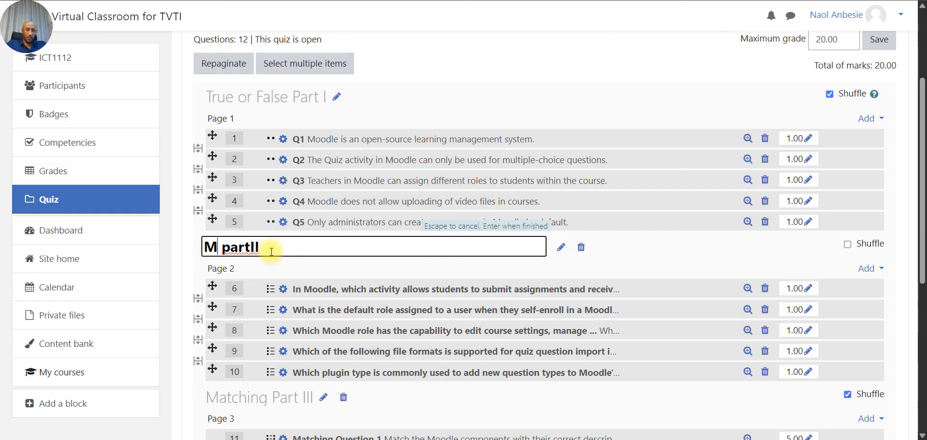
text(ulti)
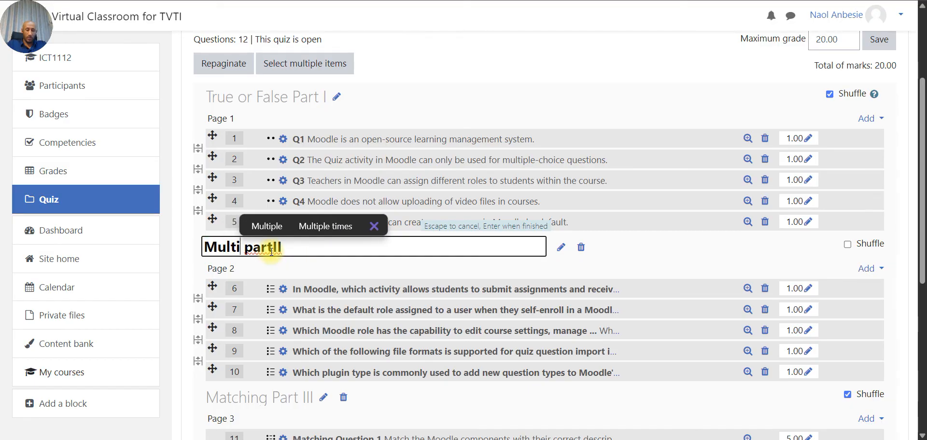
text(ple )
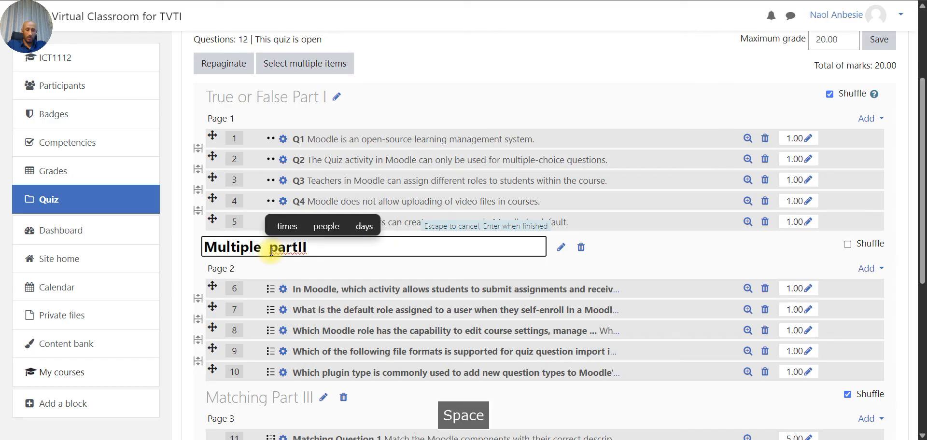
text(choice)
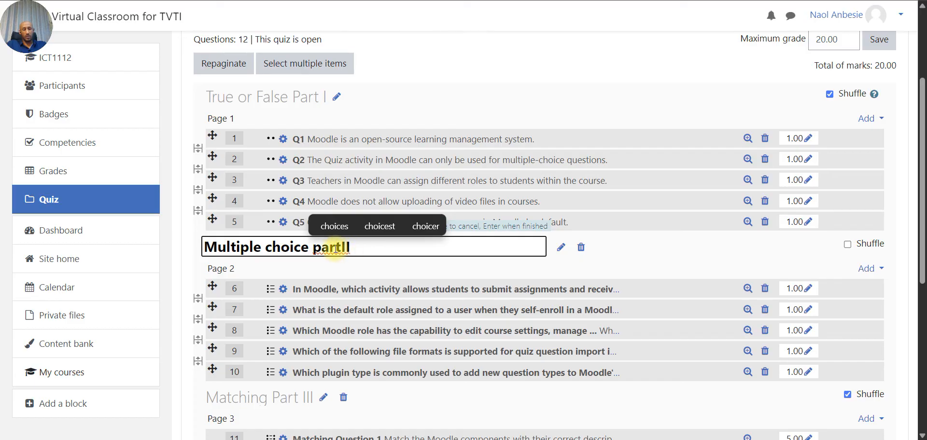
right_click(328, 252)
click(272, 246)
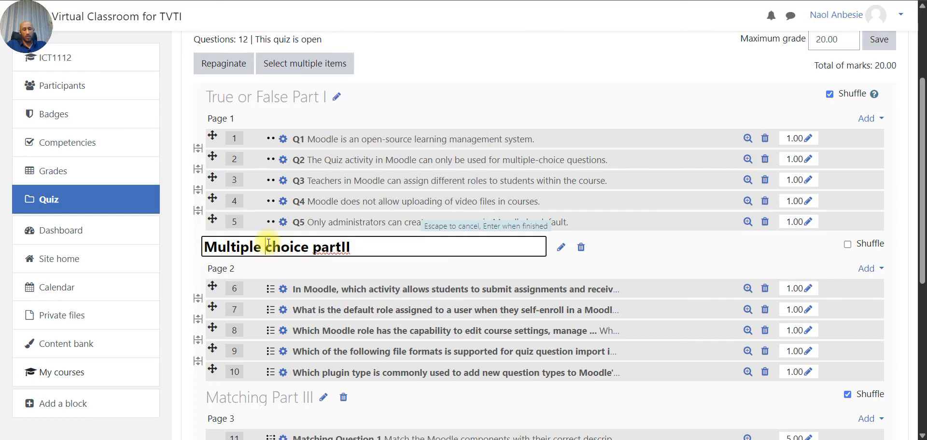
key(BackSpace)
key(BackSpace)
key(BackSpace)
key(BackSpace)
key(BackSpace)
key(BackSpace)
key(BackSpace)
key(BackSpace)
key(BackSpace)
key(BackSpace)
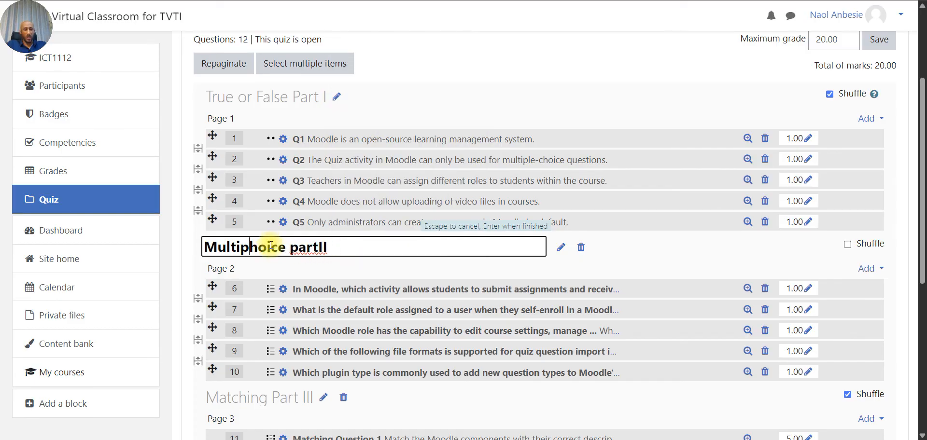
text(C)
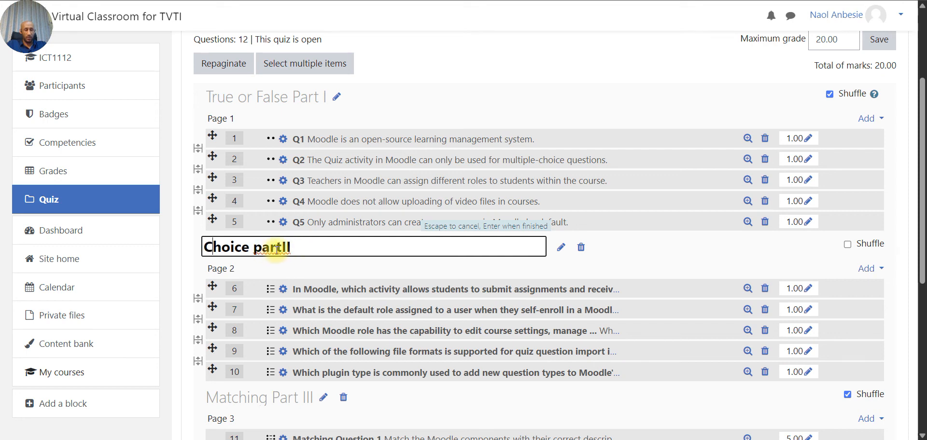
key(Right)
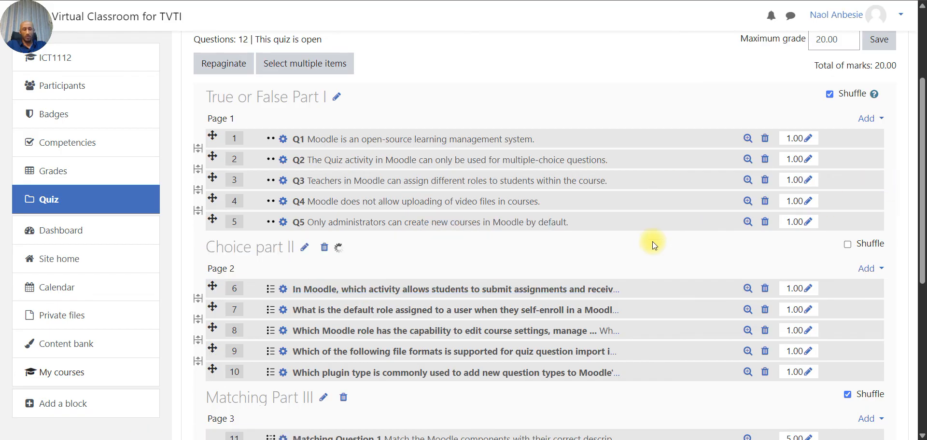
key(Return)
- Start a new student preview of the Mid_Exam quiz
scroll(652, 241, up, 3)
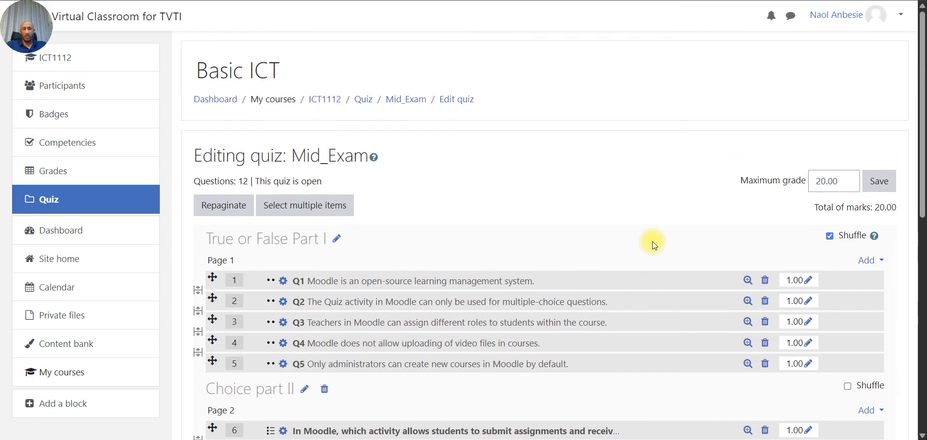
click(395, 101)
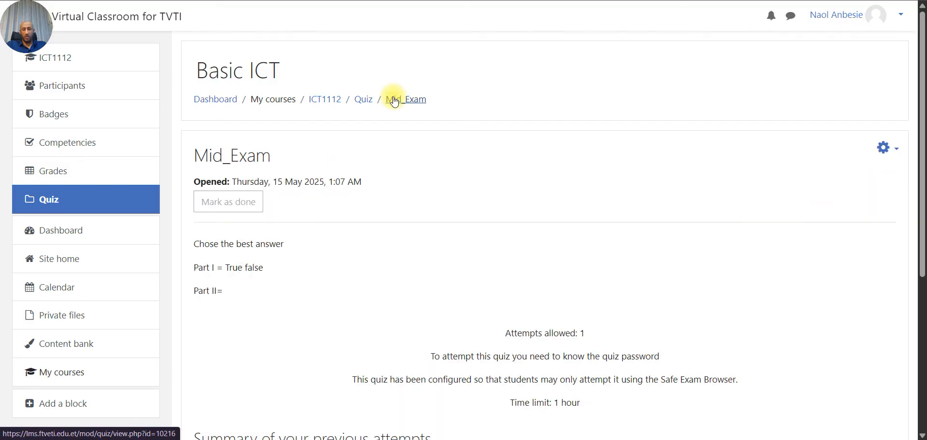
click(891, 148)
click(809, 244)
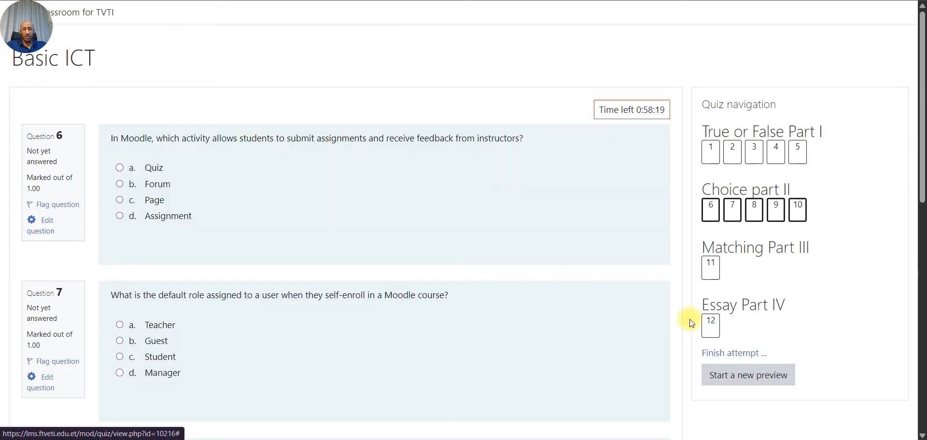
- Scroll past multiple-choice questions 6–10 and advance to matching question 11
drag(689, 319, 666, 255)
scroll(667, 255, down, 2)
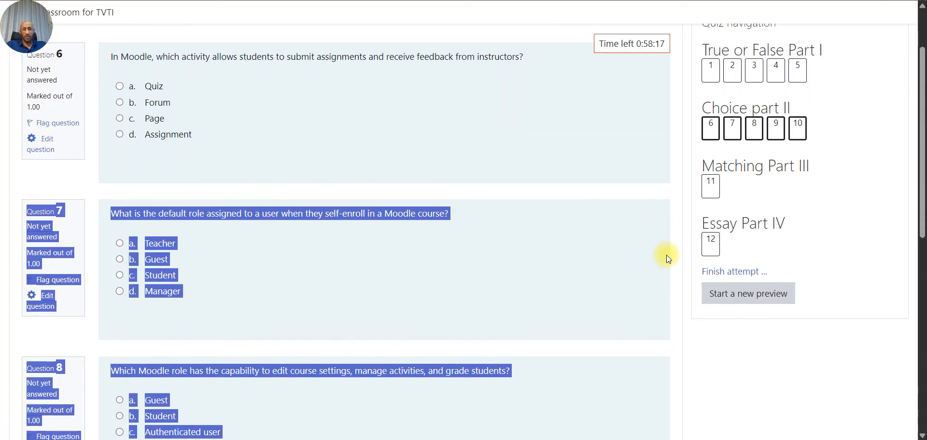
scroll(667, 255, up, 2)
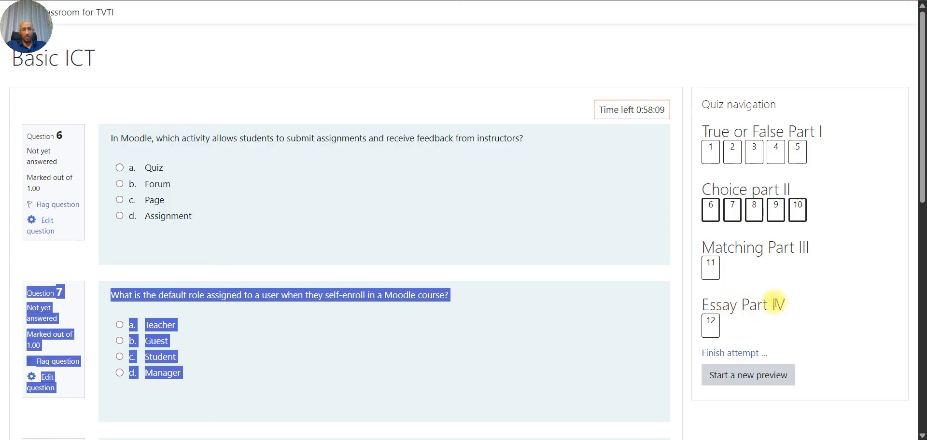
scroll(432, 275, down, 10)
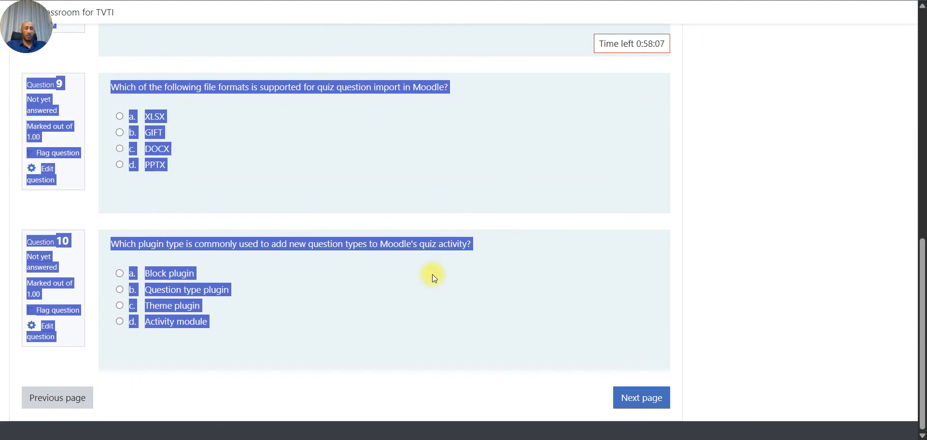
click(625, 397)
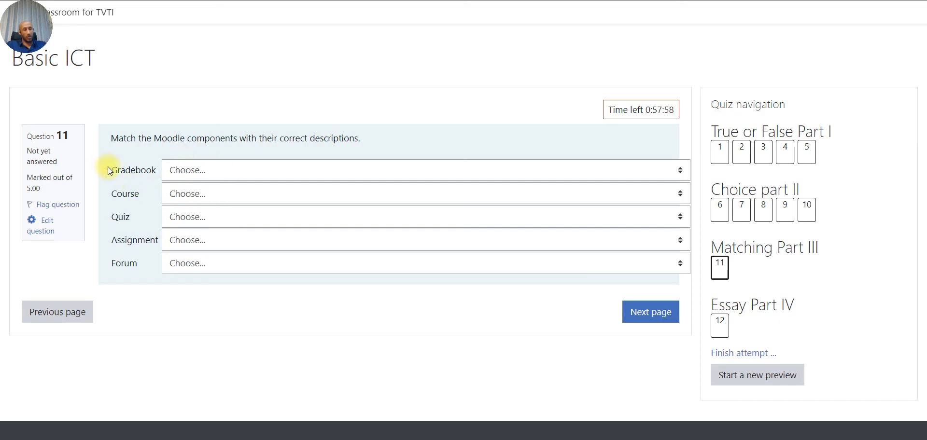
- Match Gradebook–discussions, Course and Assignment–learning materials, Quiz and Forum–submitting work, then continue
click(176, 172)
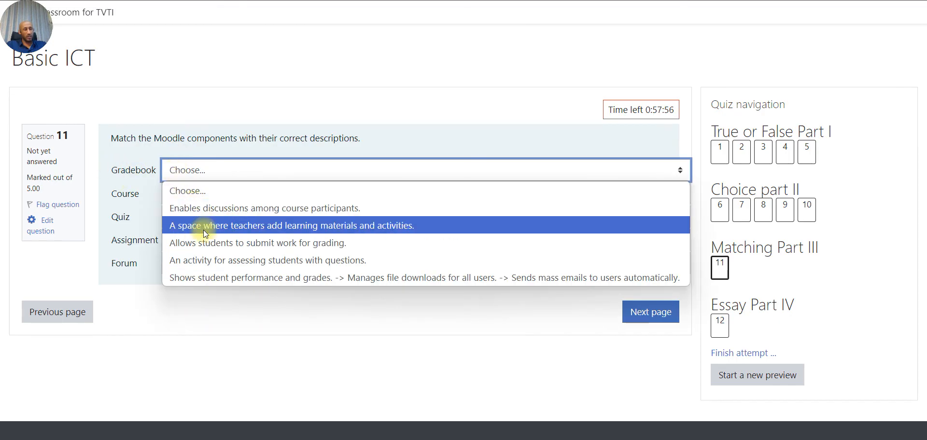
click(187, 208)
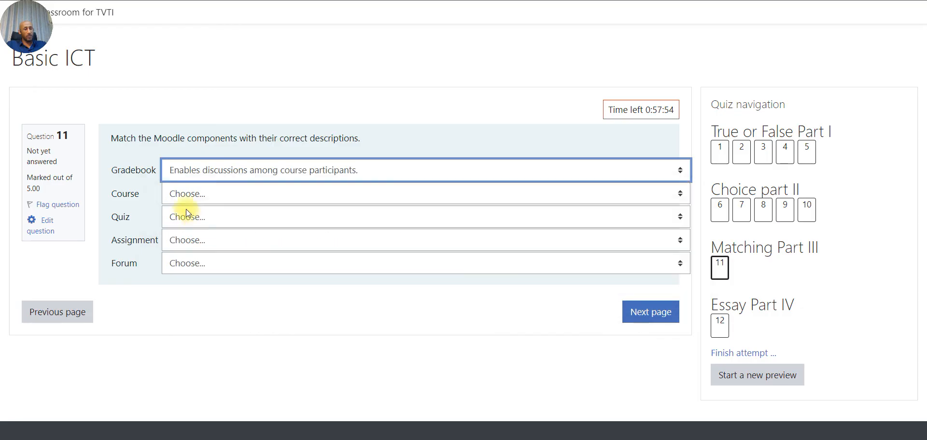
click(187, 194)
click(217, 249)
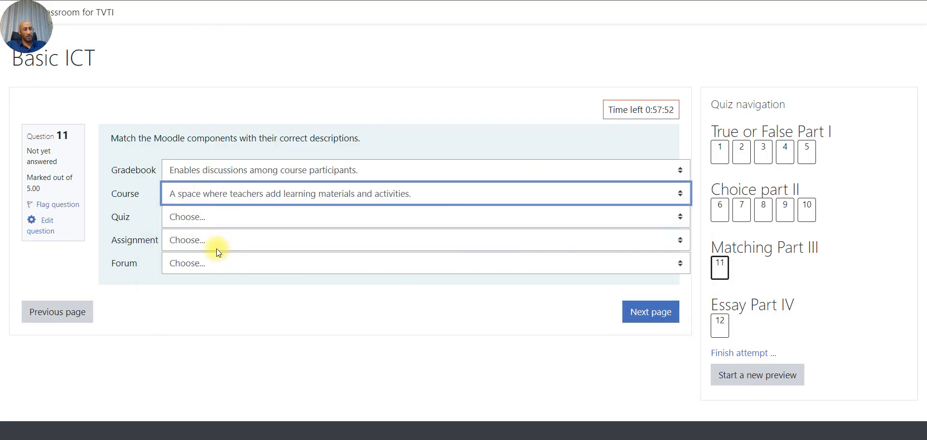
click(210, 225)
click(223, 295)
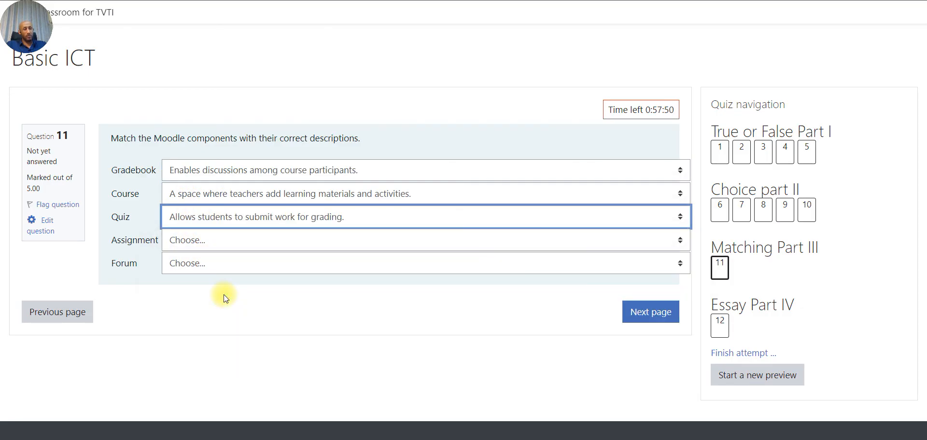
click(216, 245)
click(230, 296)
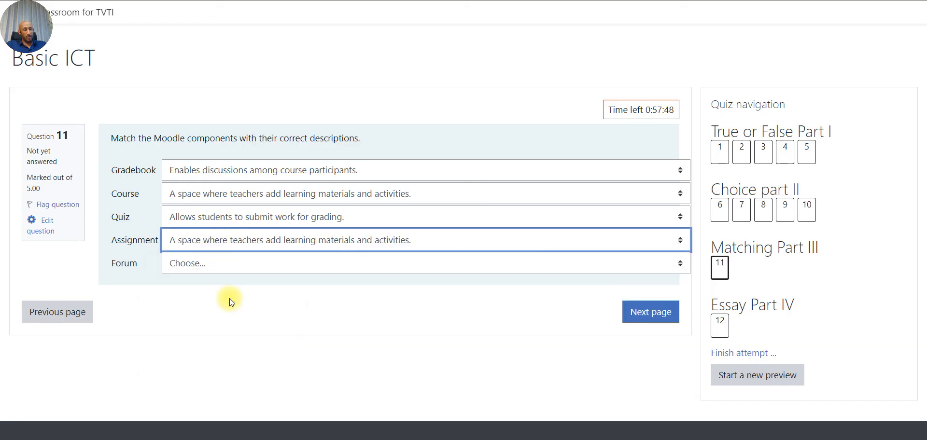
click(214, 266)
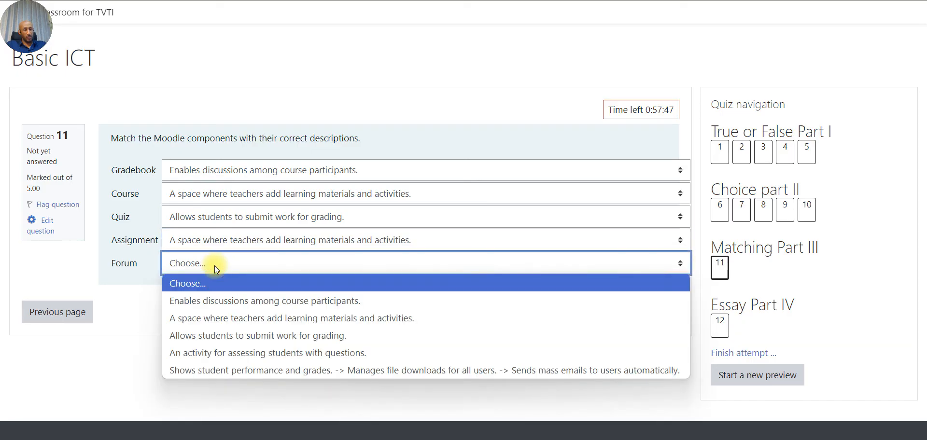
click(221, 331)
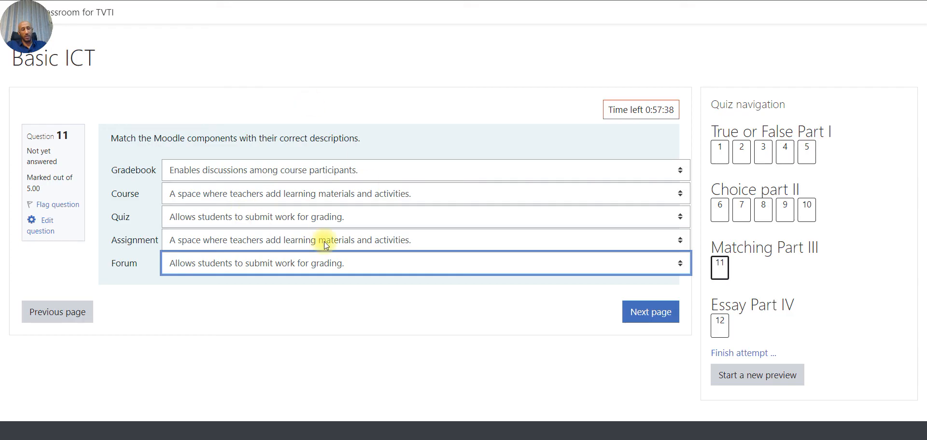
click(646, 311)
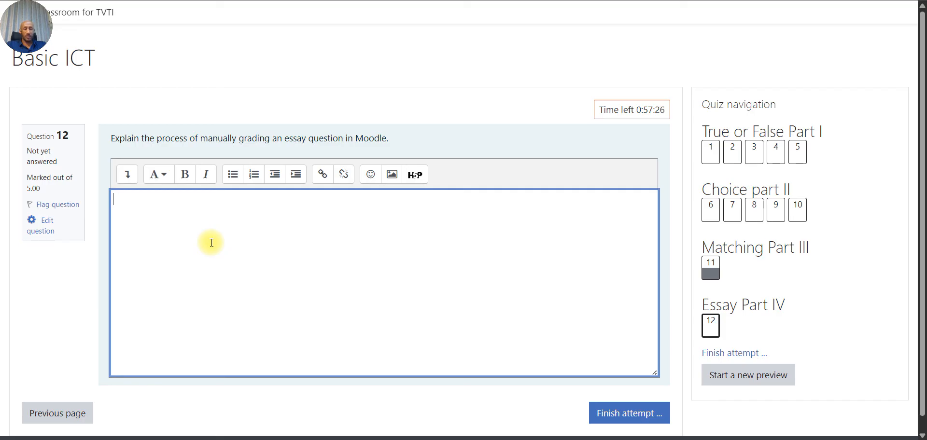
- Begin question 12's essay answer with 'The followin' and finish the attempt
text(The fo)
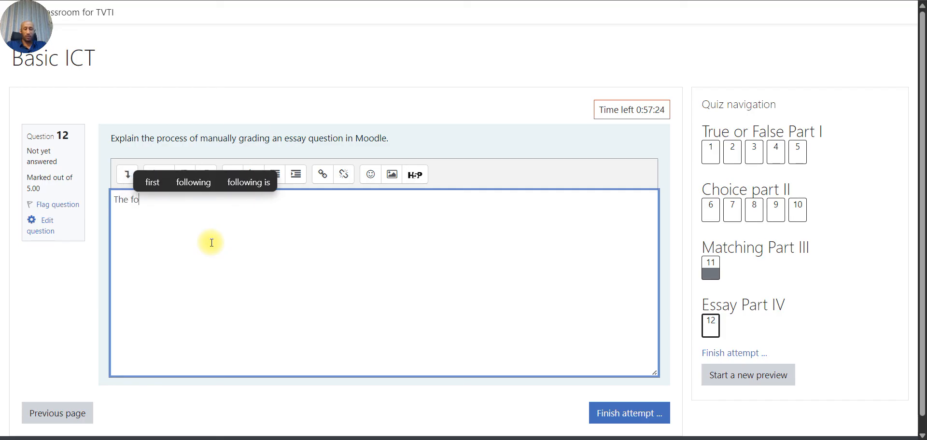
text(llowingn)
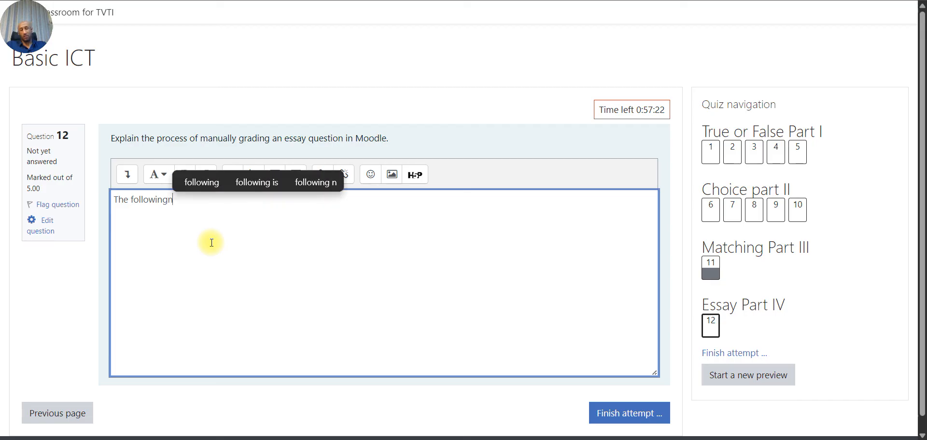
key(BackSpace)
key(BackSpace)
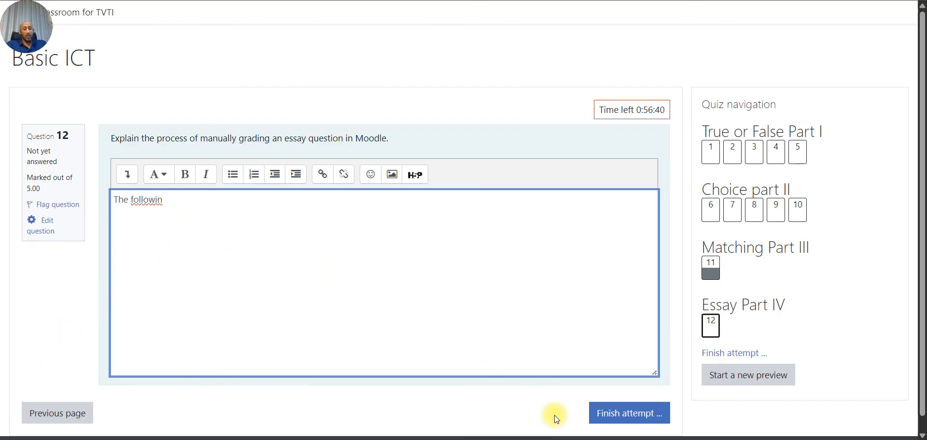
click(618, 418)
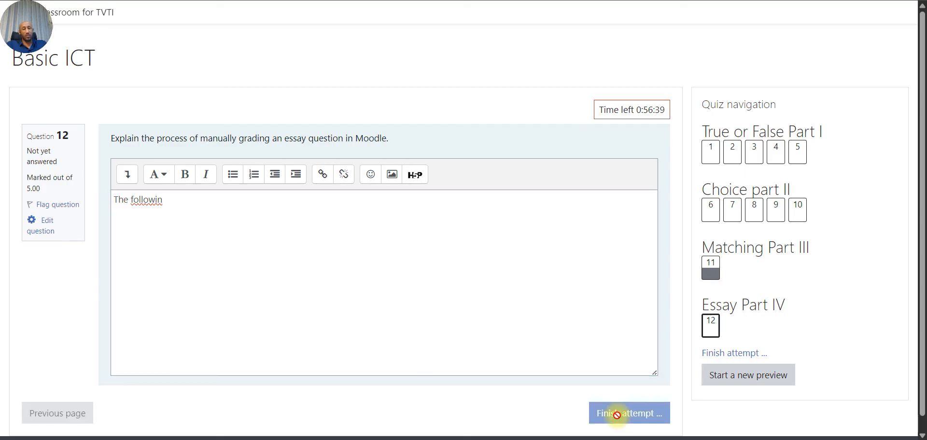
- Check the summary showing questions 11–12 saved and 1–10 unanswered, then return to the attempt
scroll(354, 290, down, 6)
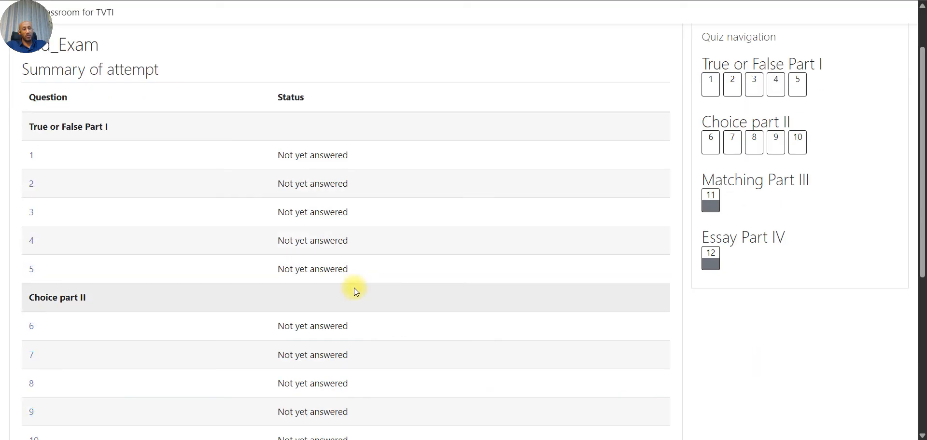
scroll(356, 292, down, 1)
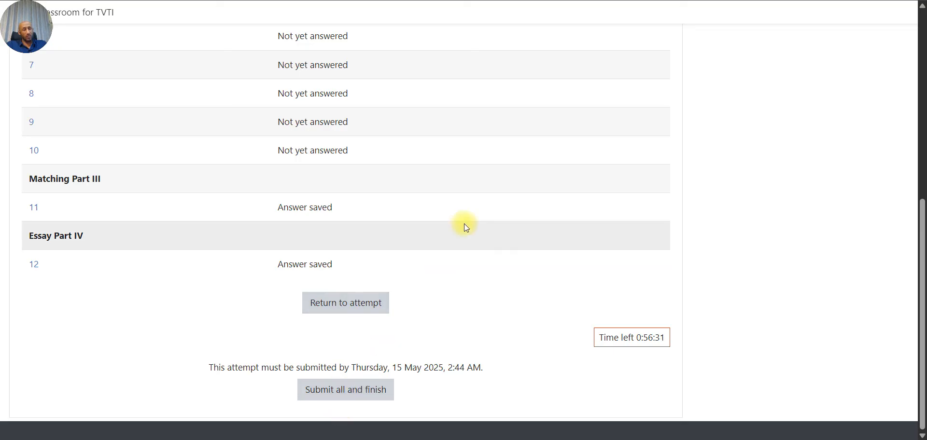
scroll(465, 224, up, 7)
scroll(464, 224, down, 1)
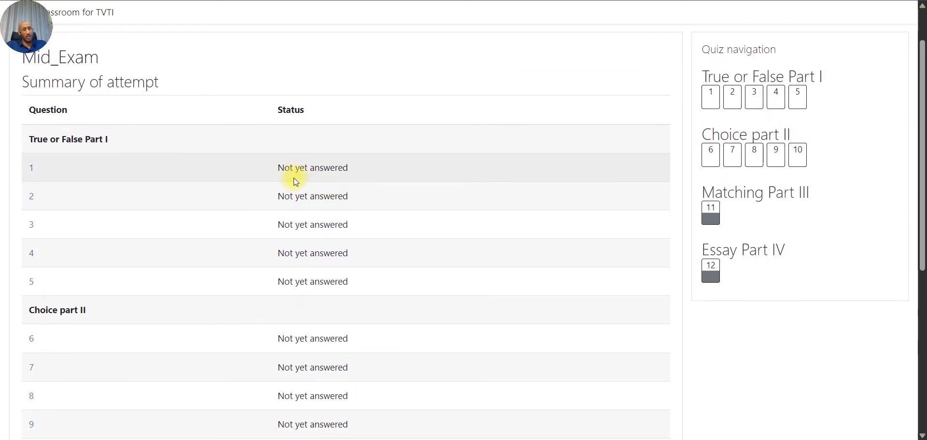
scroll(324, 368, down, 2)
scroll(323, 370, down, 3)
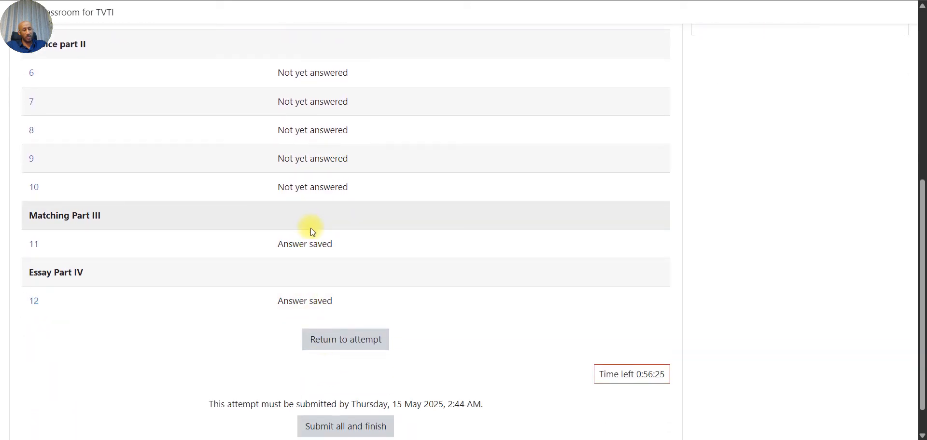
scroll(368, 236, up, 5)
scroll(369, 235, up, 3)
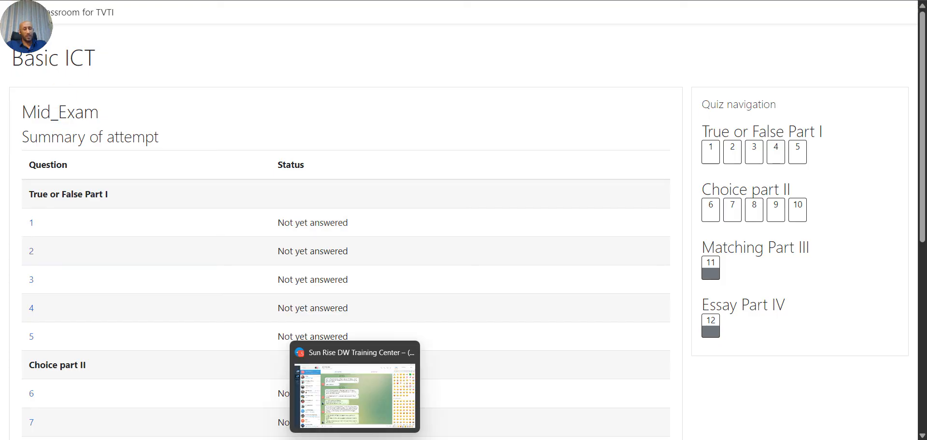
scroll(471, 263, down, 7)
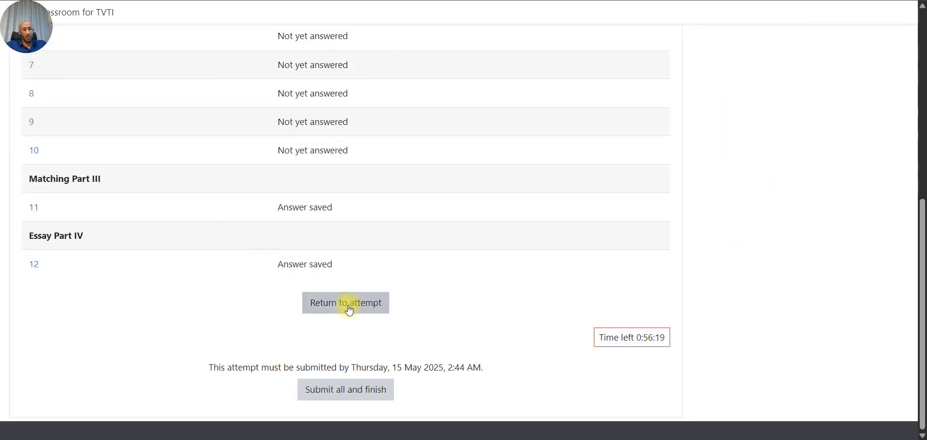
click(348, 308)
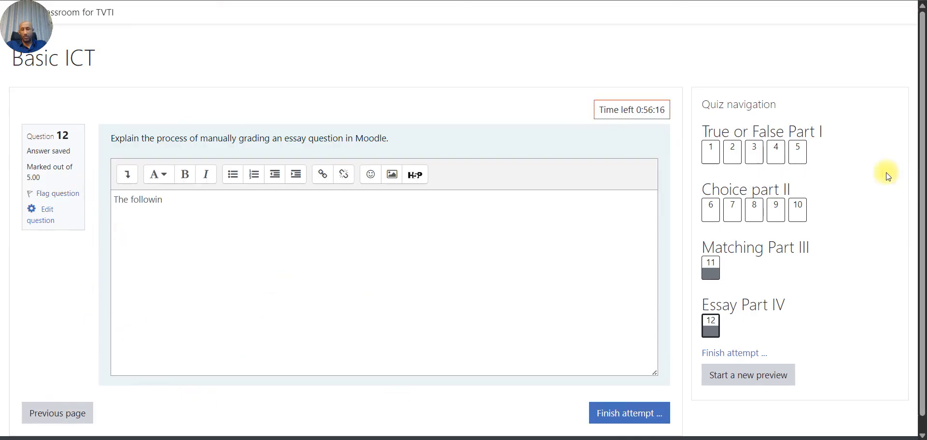
- Pick True for questions 1, 4 and 5 and False for question 2
click(719, 157)
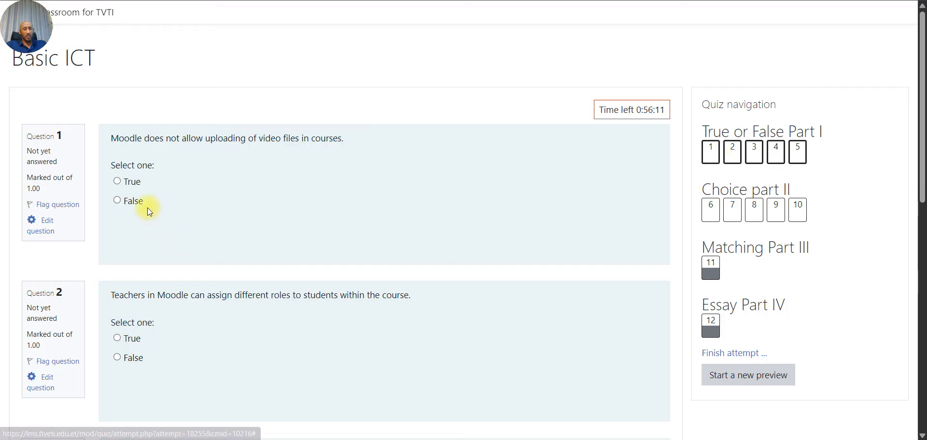
click(131, 182)
scroll(154, 346, down, 3)
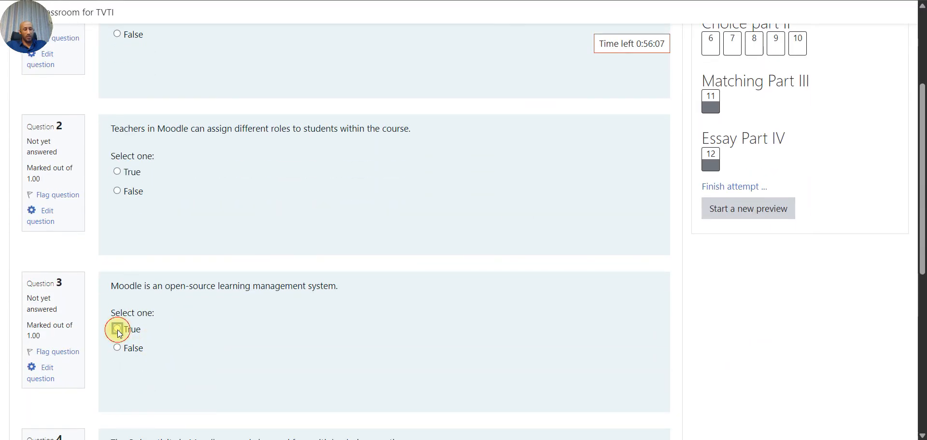
click(133, 192)
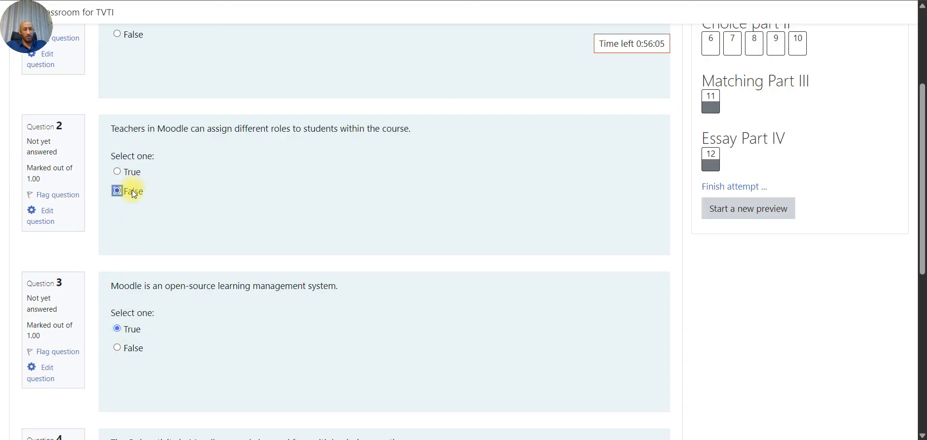
scroll(131, 189, down, 3)
click(132, 301)
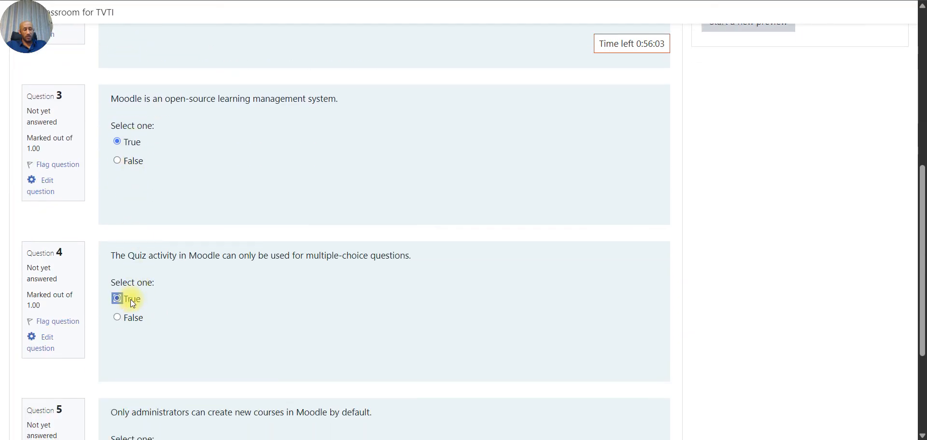
scroll(131, 298, down, 3)
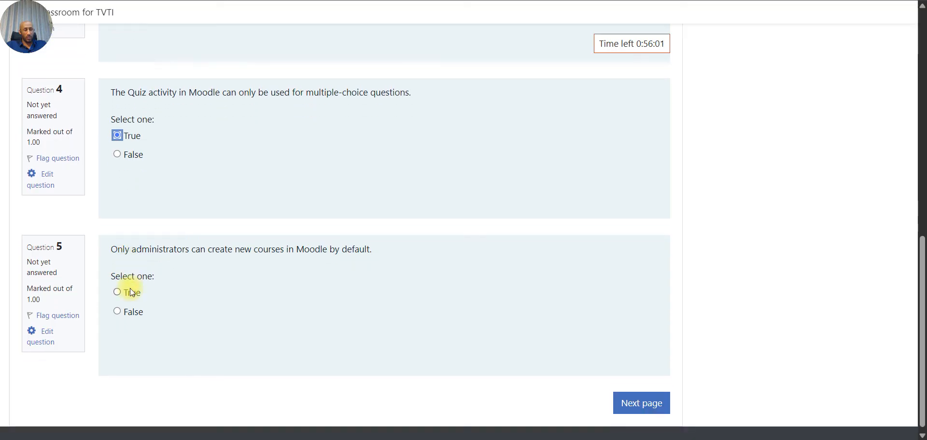
click(137, 292)
scroll(137, 293, down, 1)
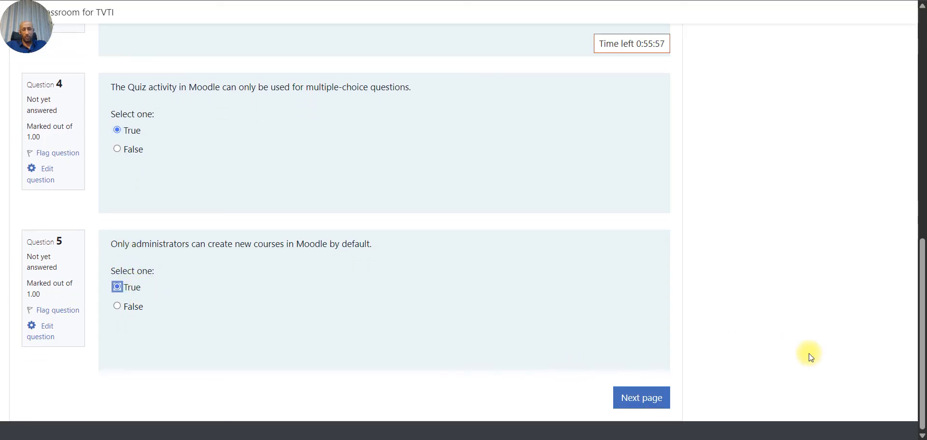
scroll(809, 353, up, 8)
scroll(809, 354, up, 2)
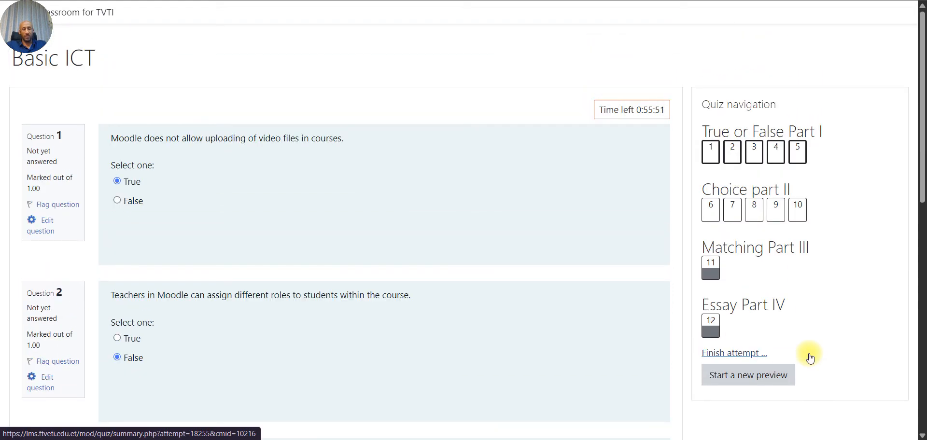
scroll(811, 357, down, 3)
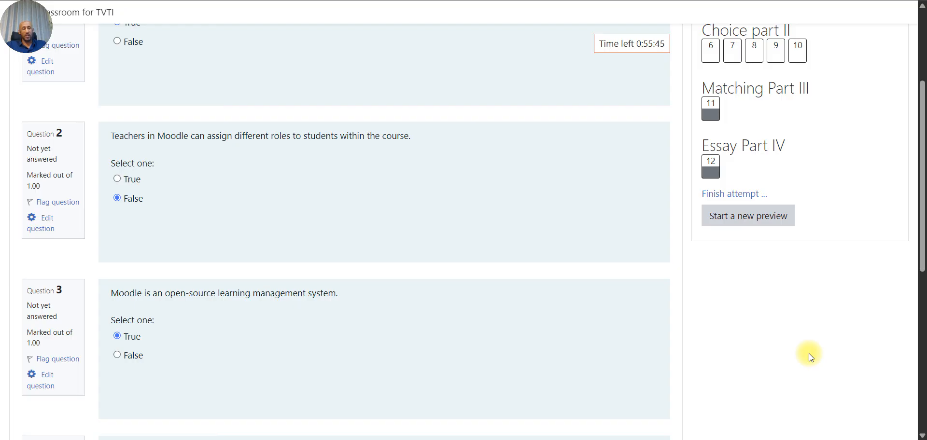
scroll(809, 354, up, 3)
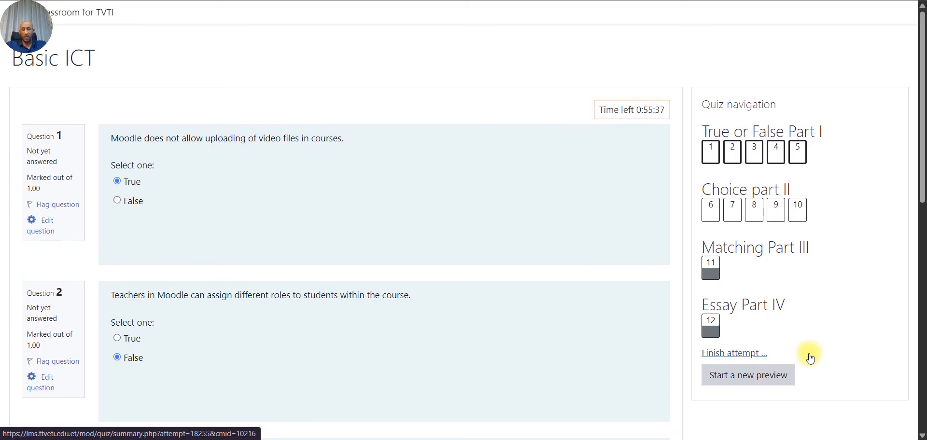
mouse_move(507, 439)
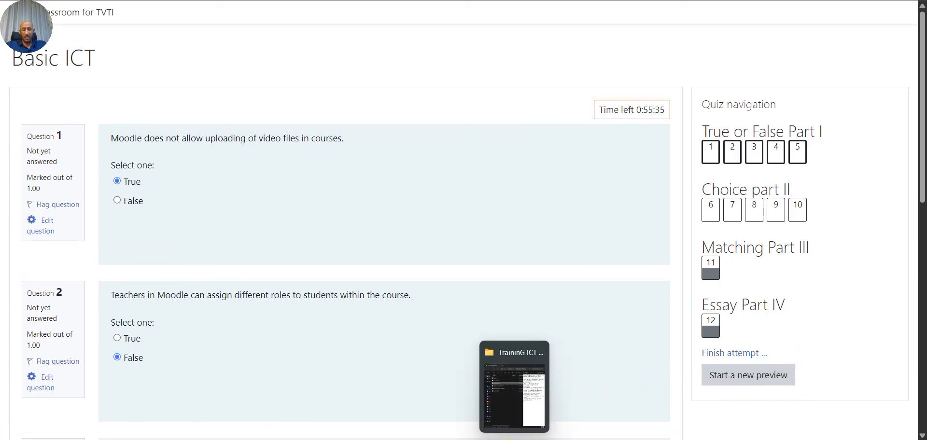